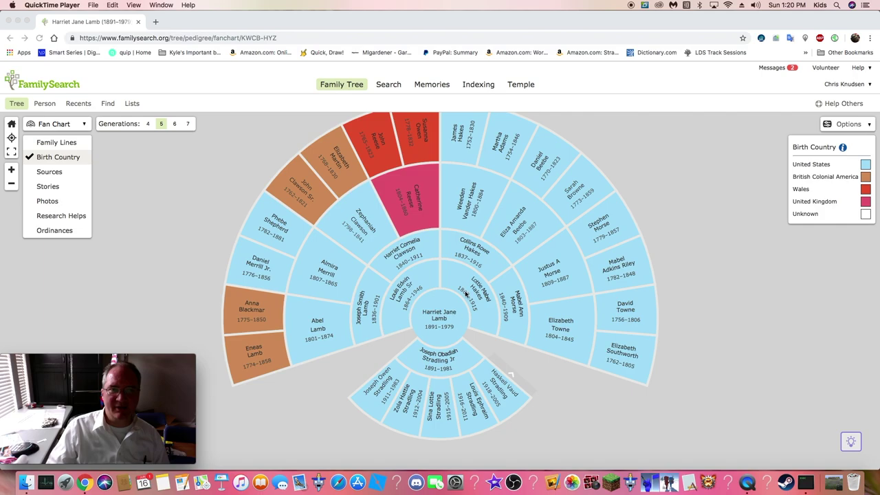
pyautogui.press('super+q')
pyautogui.click(56, 173)
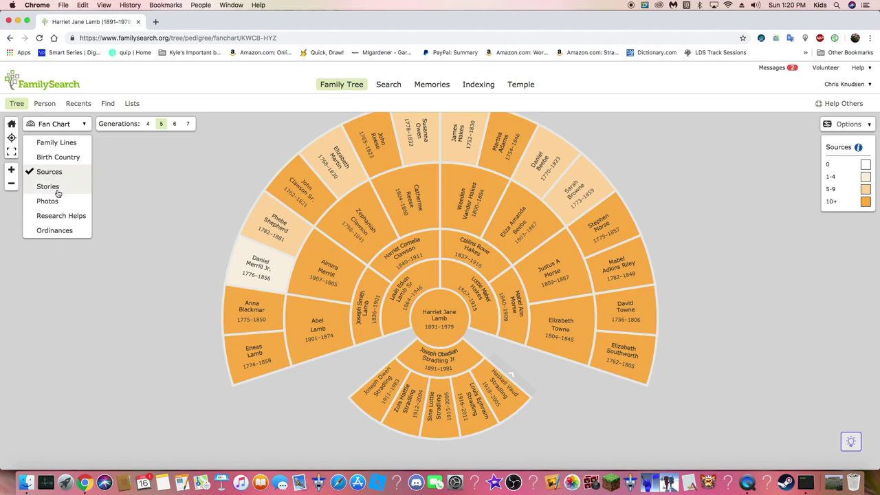
pyautogui.click(55, 188)
pyautogui.click(48, 200)
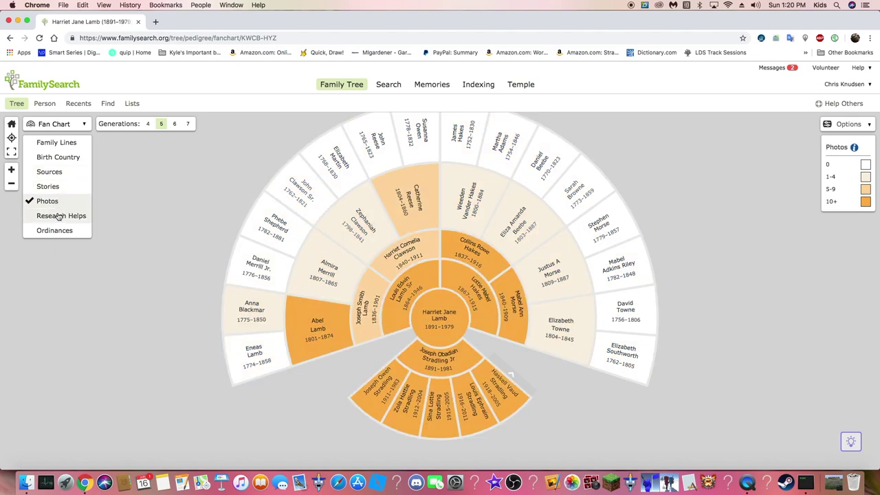
pyautogui.click(60, 217)
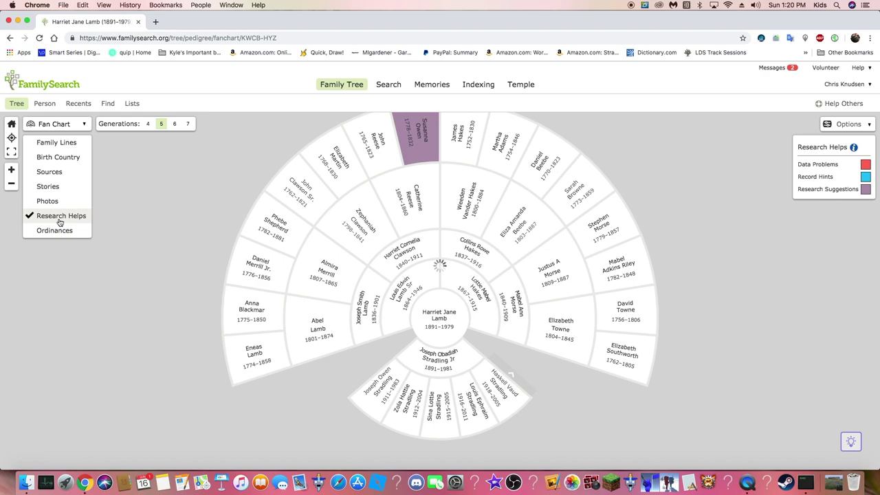
pyautogui.click(61, 231)
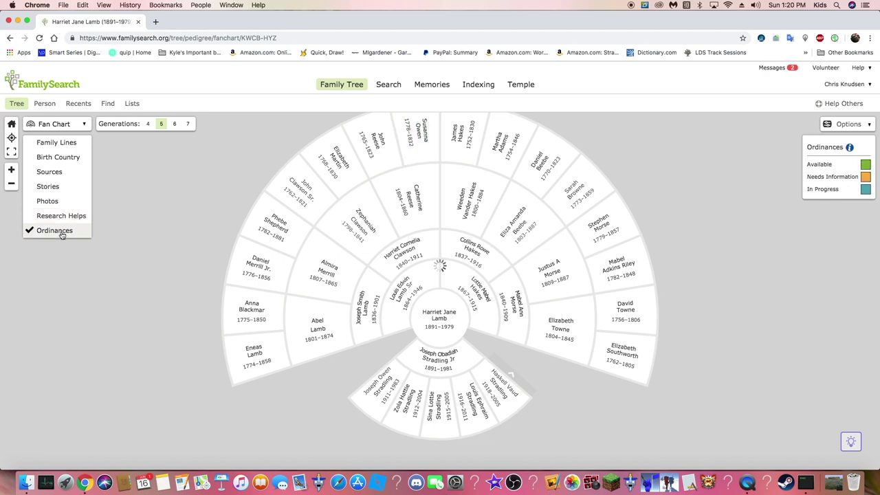
pyautogui.click(51, 144)
pyautogui.click(56, 162)
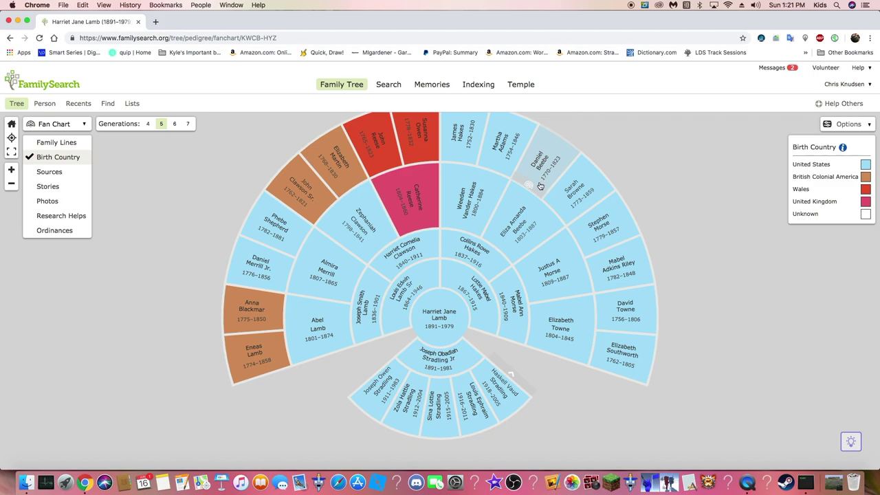
# Step: Recentre the tree on Daniel Beebe (1770–1823) and switch to the Descendancy layout
pyautogui.click(548, 170)
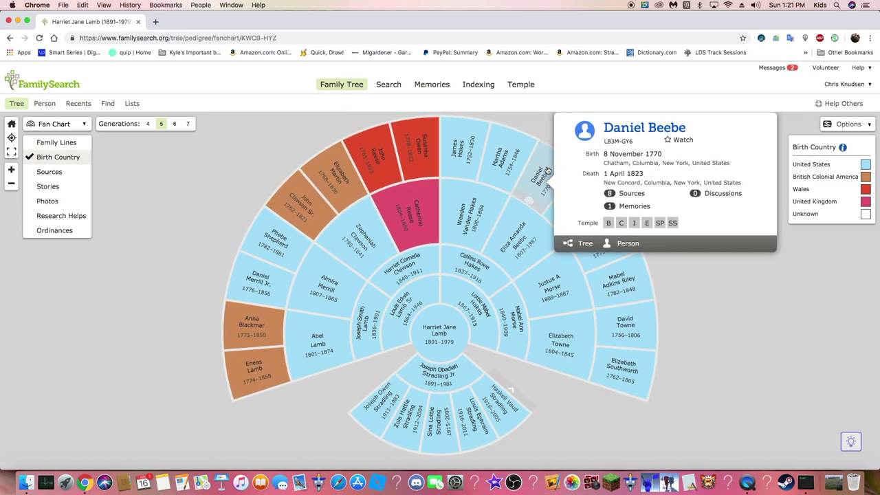
pyautogui.click(585, 244)
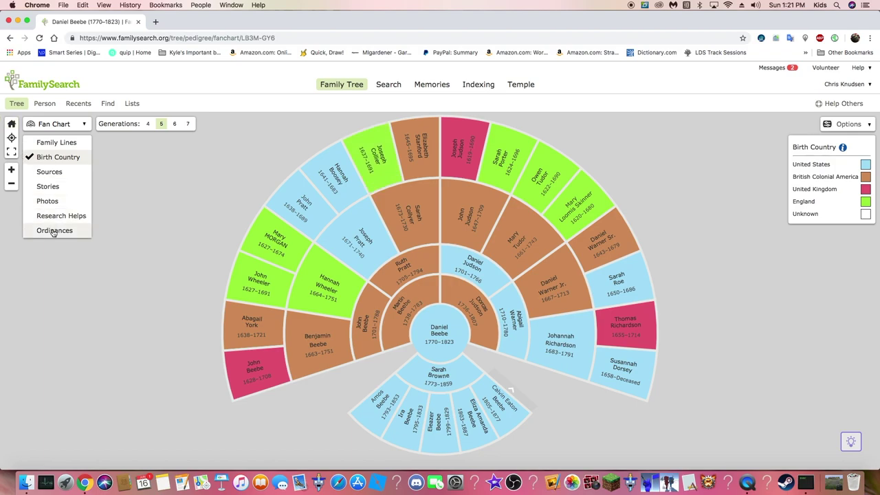
pyautogui.click(63, 123)
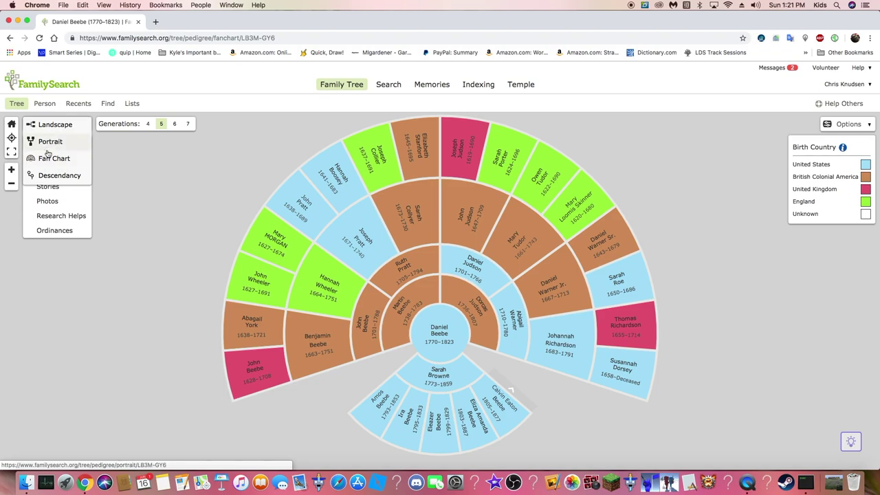
pyautogui.click(59, 176)
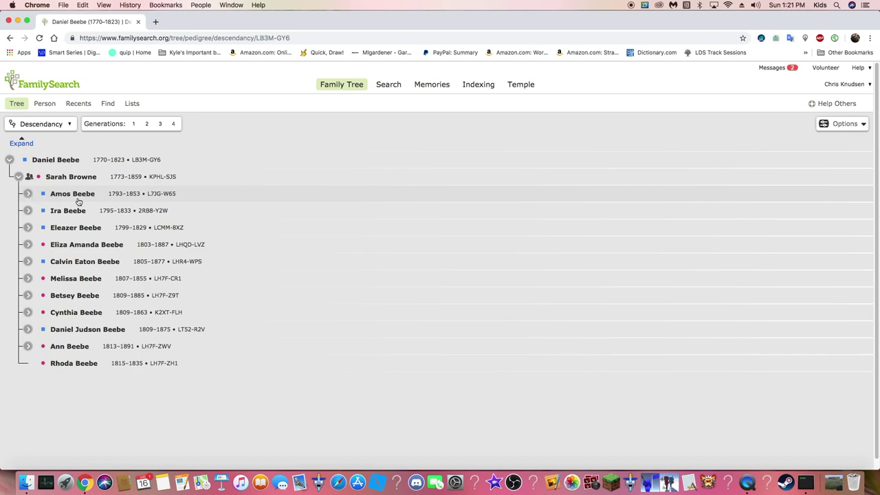
pyautogui.click(29, 195)
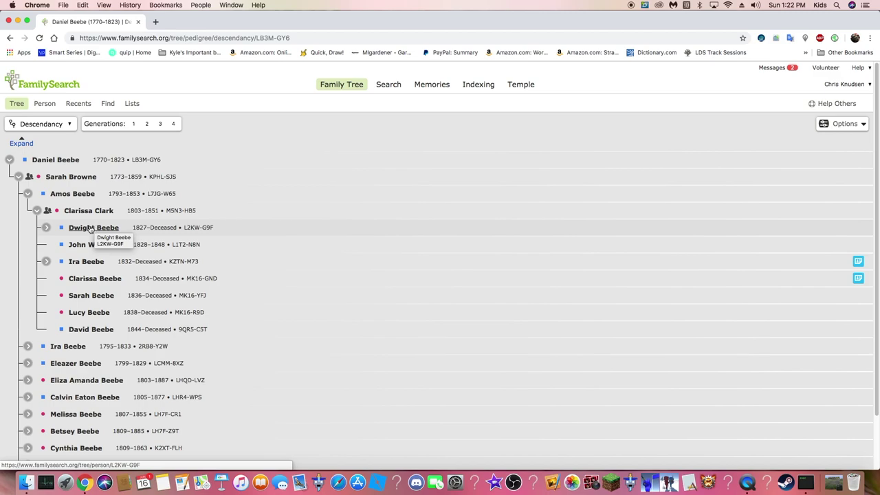
pyautogui.click(46, 228)
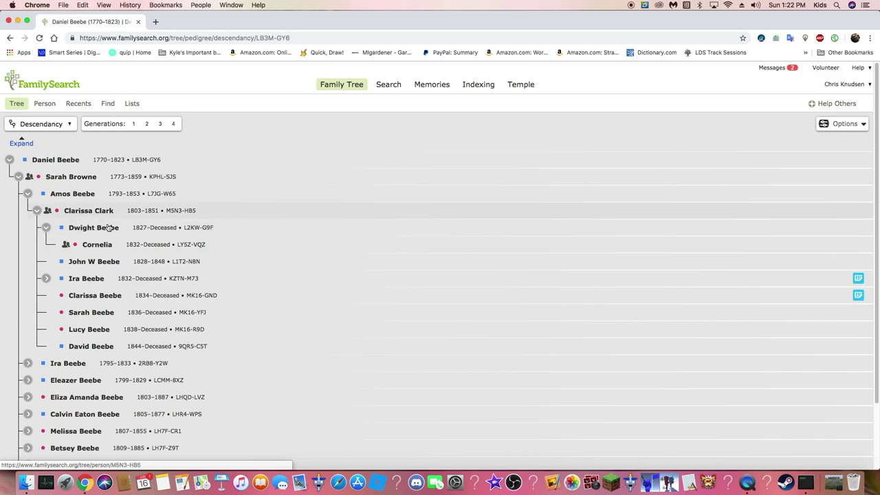
pyautogui.click(46, 229)
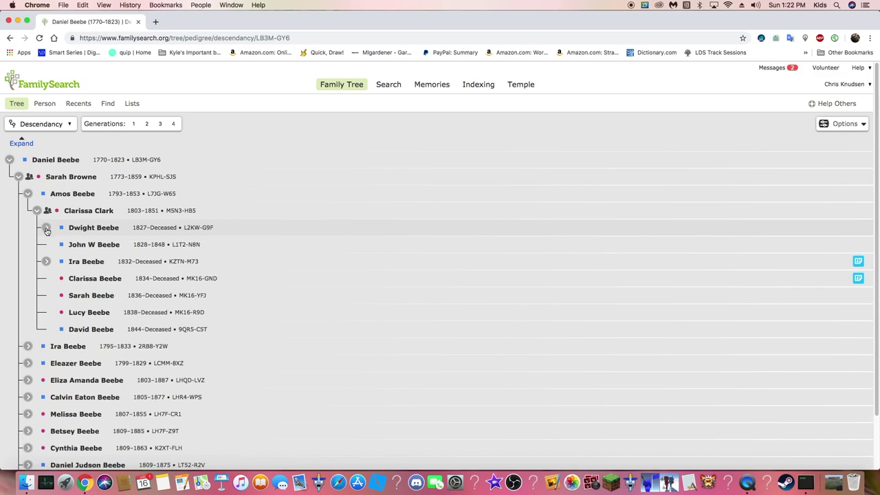
pyautogui.click(46, 229)
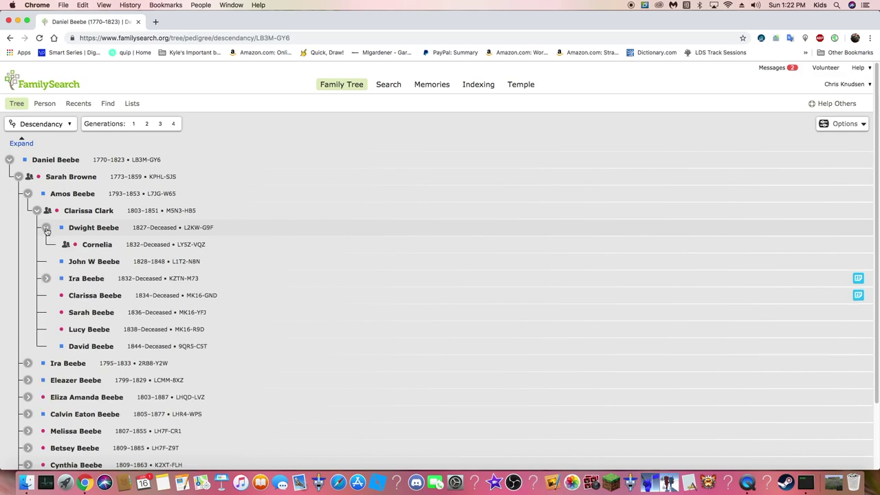
pyautogui.click(46, 279)
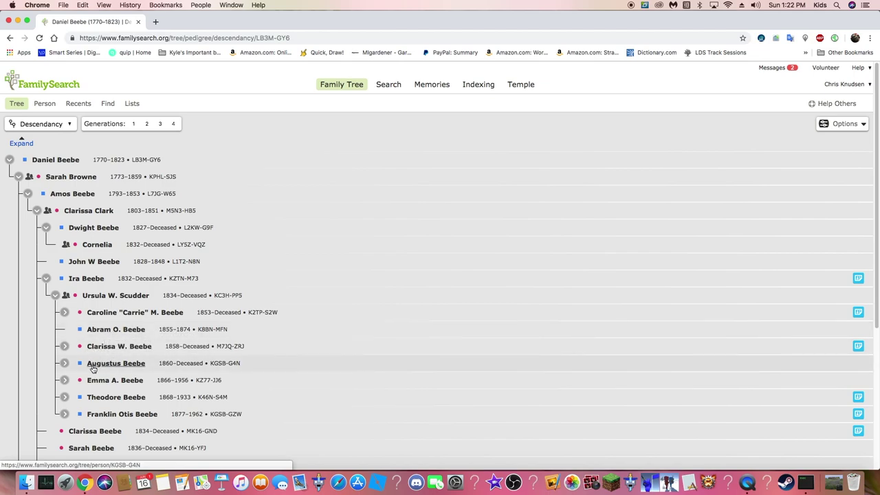
pyautogui.click(64, 346)
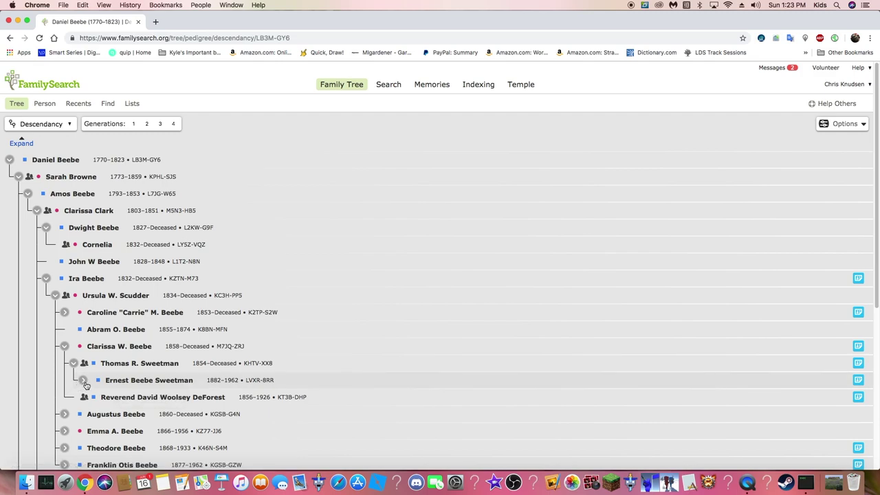
pyautogui.click(83, 380)
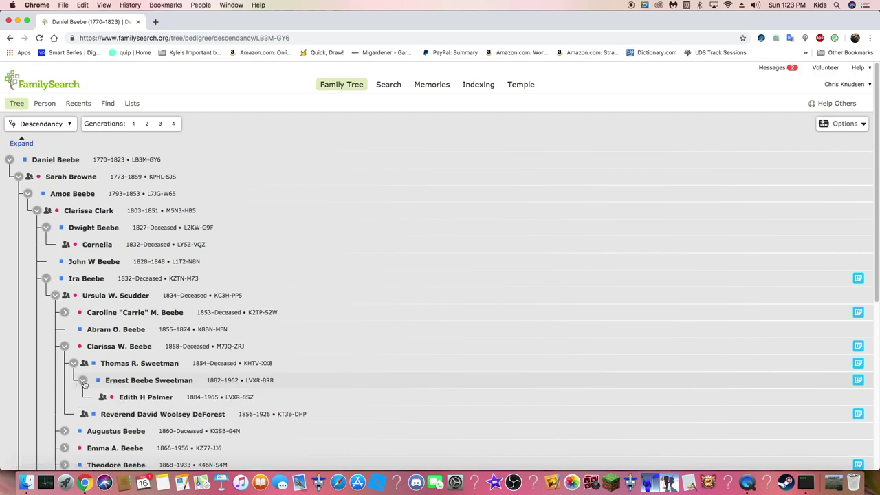
pyautogui.click(145, 386)
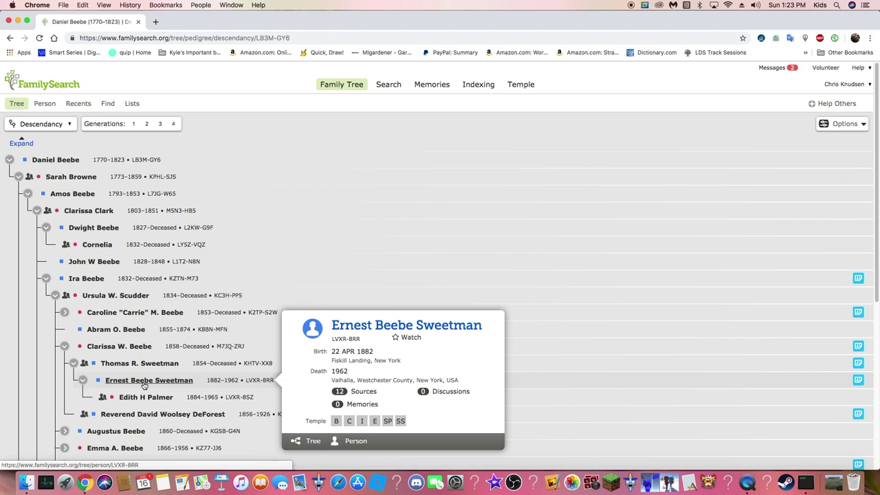
pyautogui.click(146, 399)
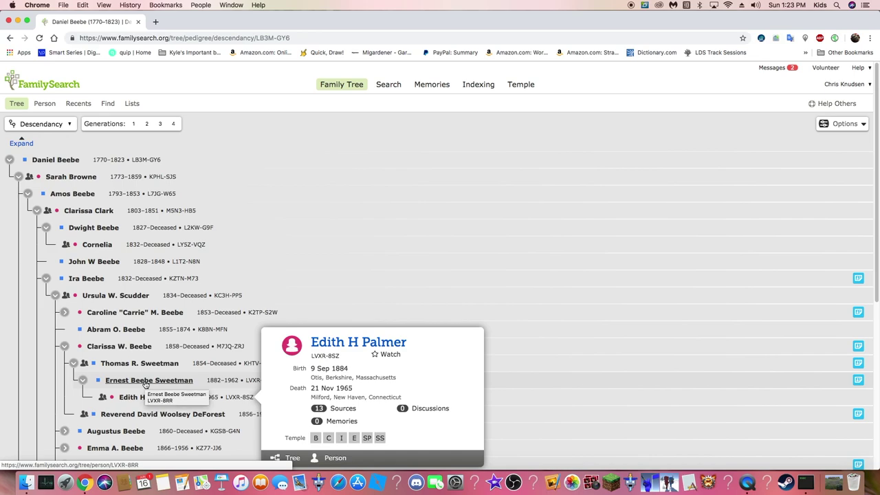
pyautogui.rightClick(350, 410)
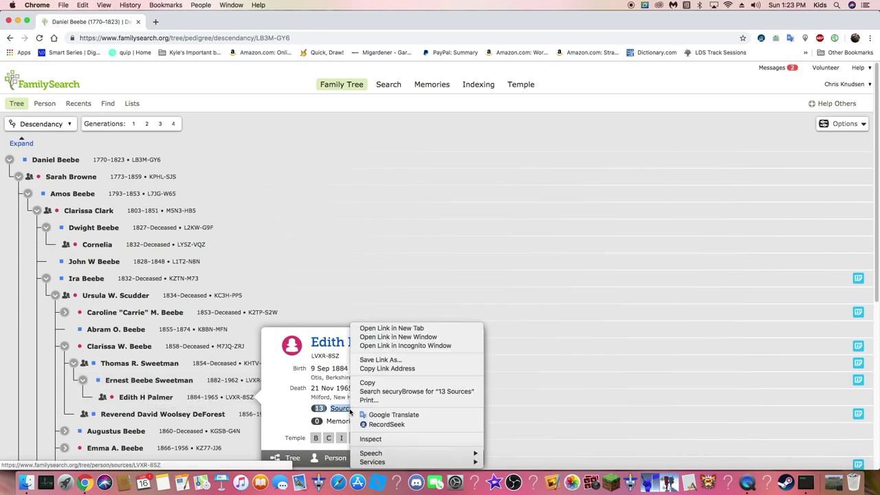
pyautogui.click(396, 328)
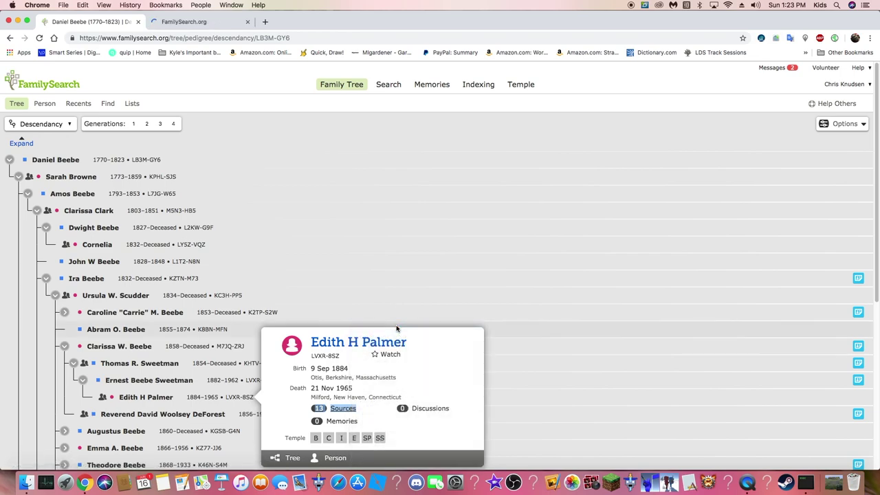
pyautogui.click(186, 24)
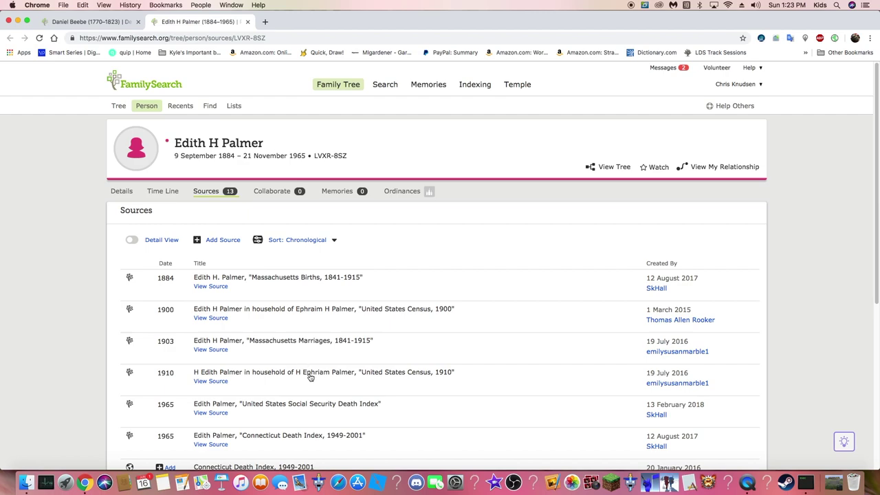
# Step: Review Edith's 1910 census household, then view her Details page
pyautogui.scroll(-2, 301, 382)
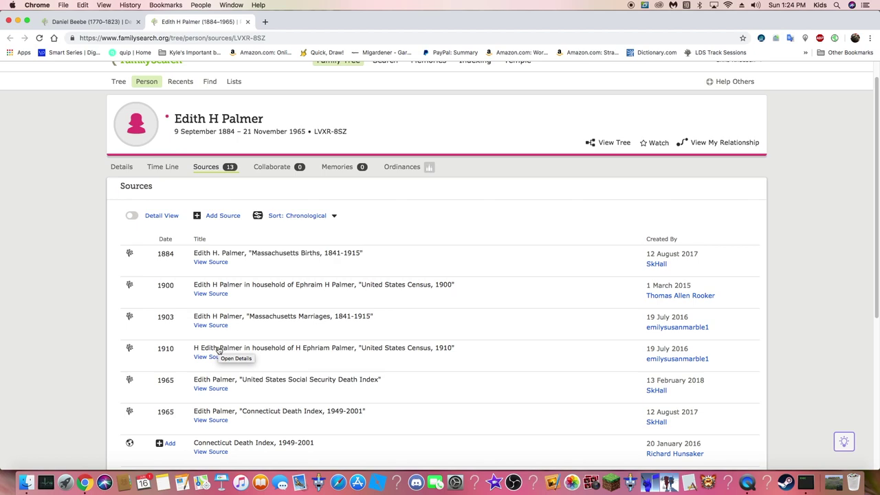
pyautogui.click(219, 350)
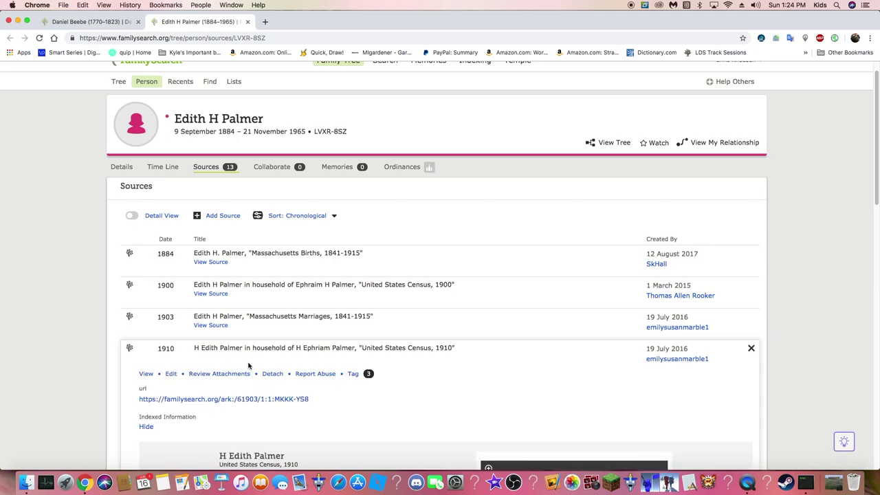
pyautogui.scroll(-1, 249, 366)
pyautogui.scroll(-5, 249, 365)
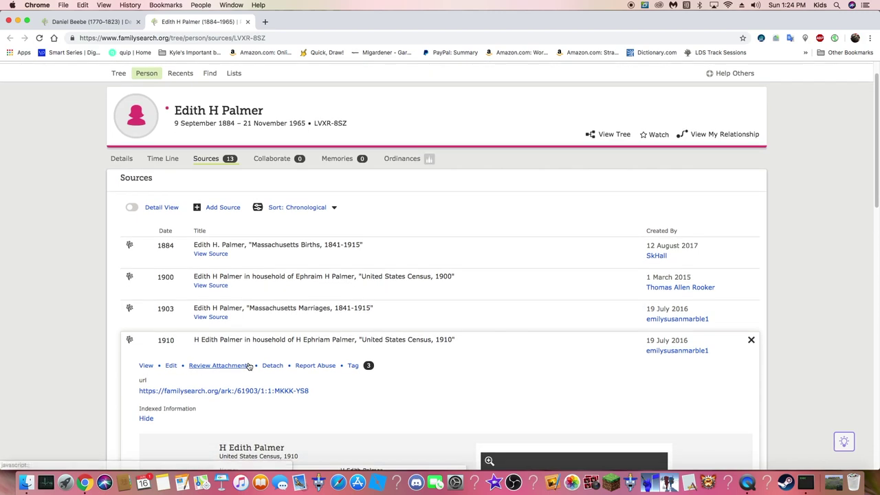
pyautogui.scroll(-2, 249, 366)
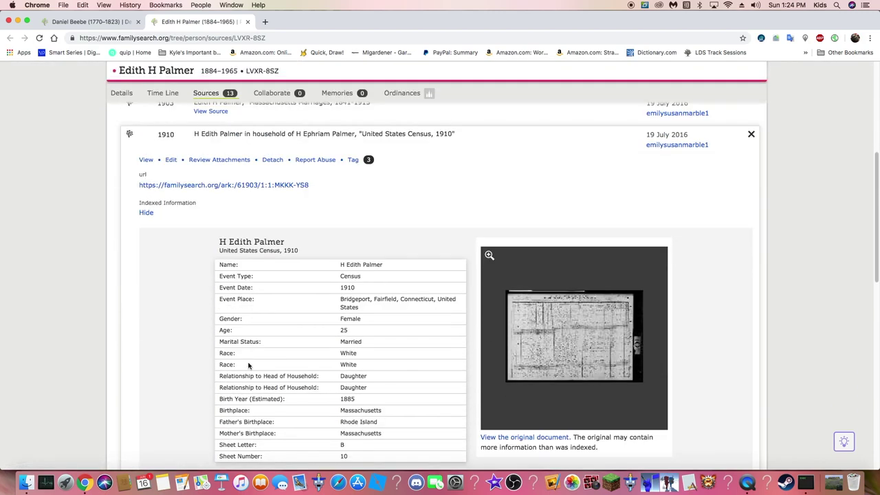
pyautogui.scroll(-3, 332, 337)
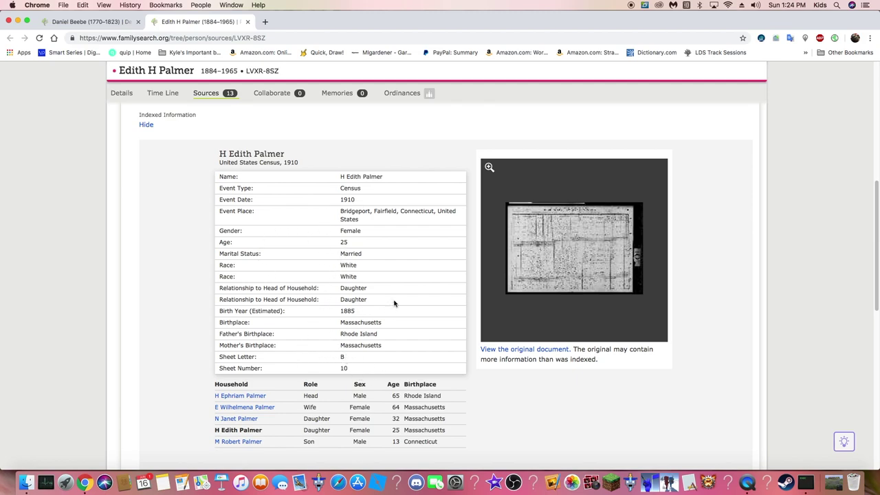
pyautogui.click(123, 94)
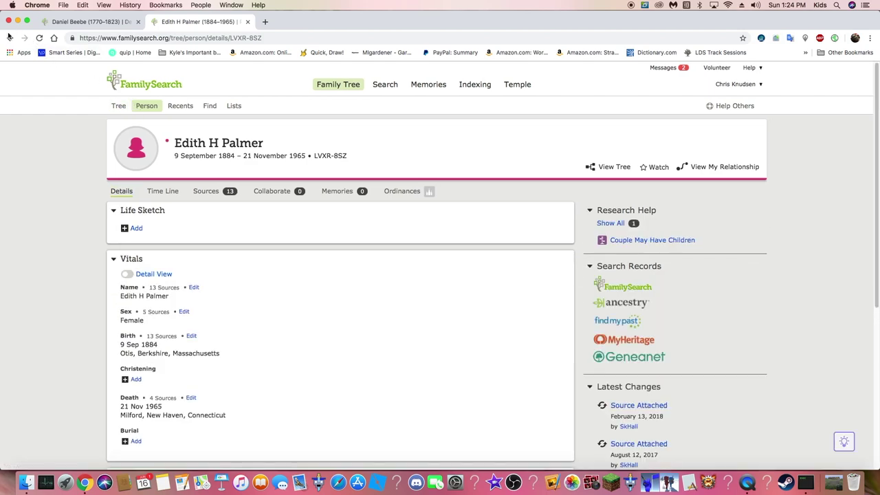
pyautogui.click(77, 23)
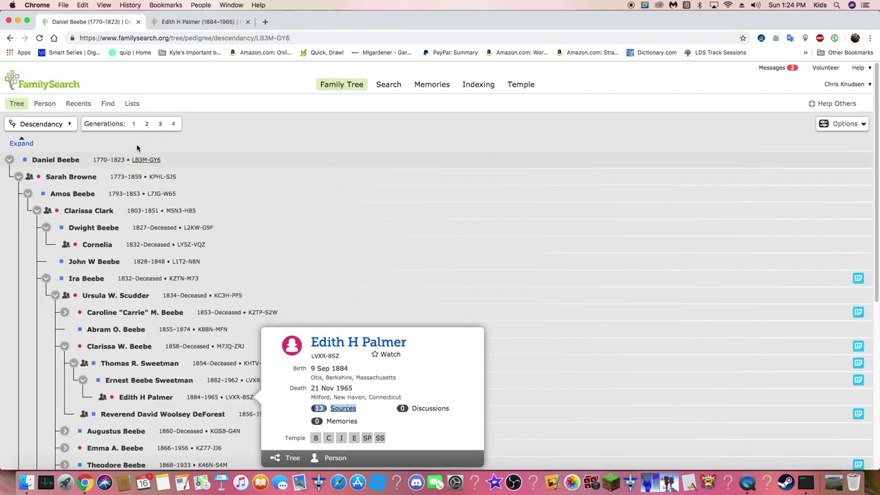
pyautogui.click(248, 22)
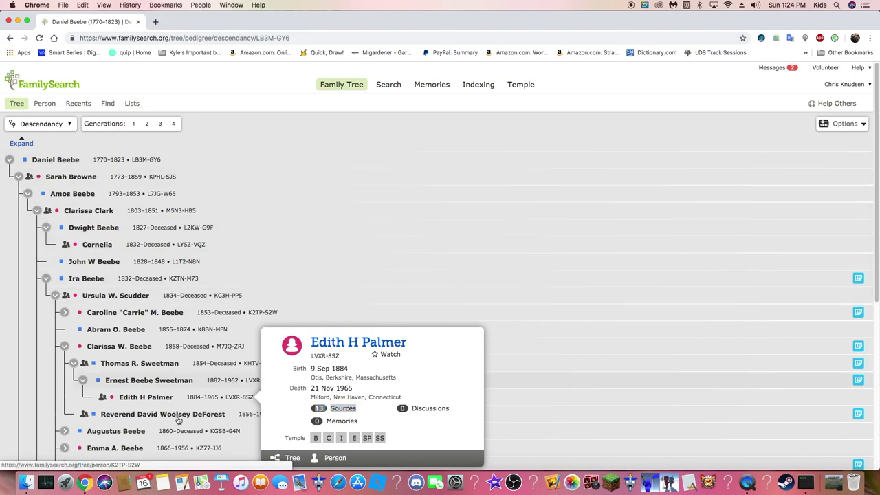
pyautogui.click(64, 347)
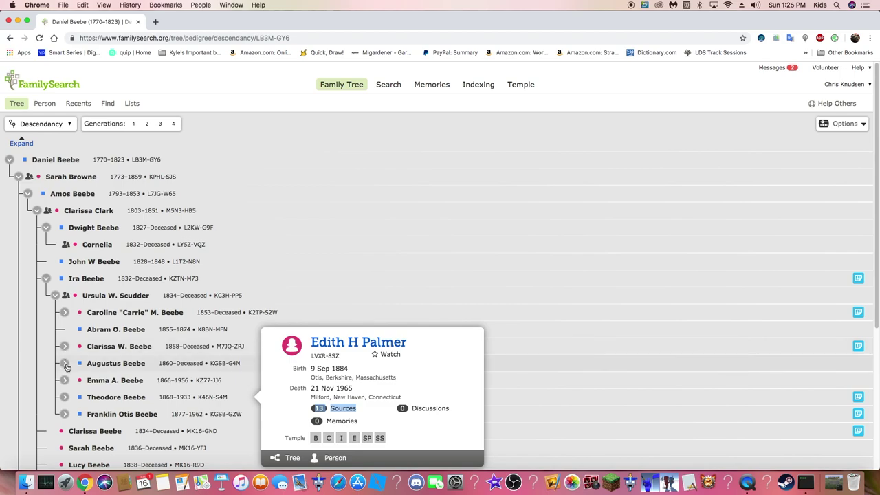
pyautogui.click(65, 363)
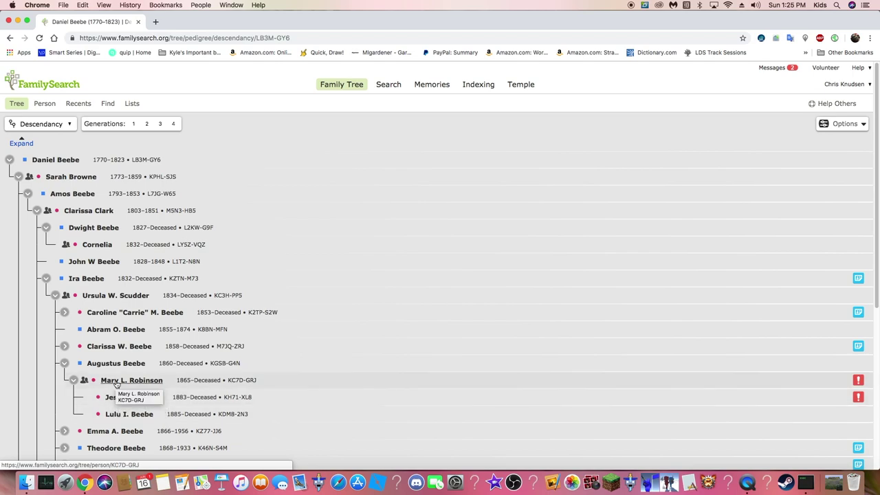
pyautogui.click(114, 365)
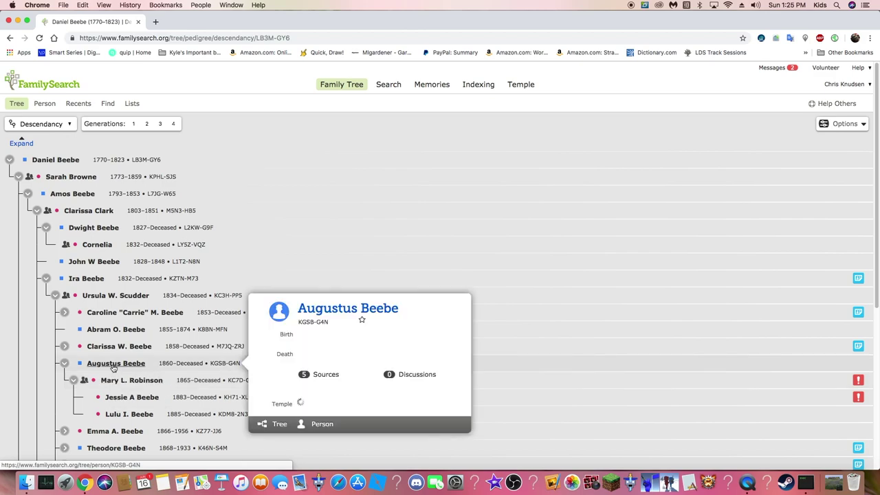
pyautogui.rightClick(324, 376)
pyautogui.click(373, 328)
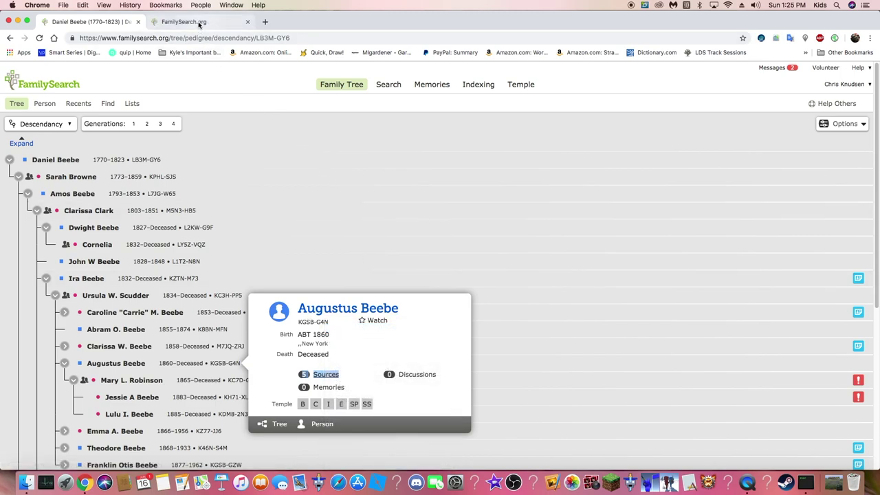
pyautogui.click(199, 23)
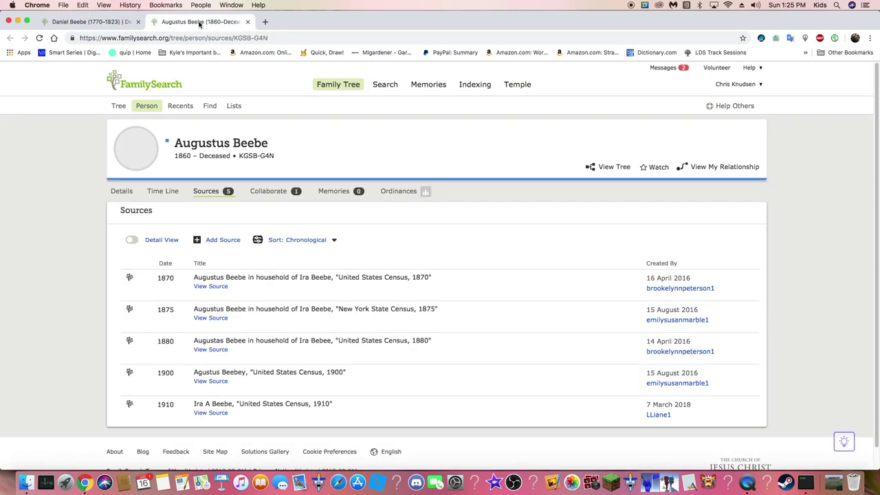
# Step: Expand and review the 1900 census household listing, then collapse it
pyautogui.click(257, 378)
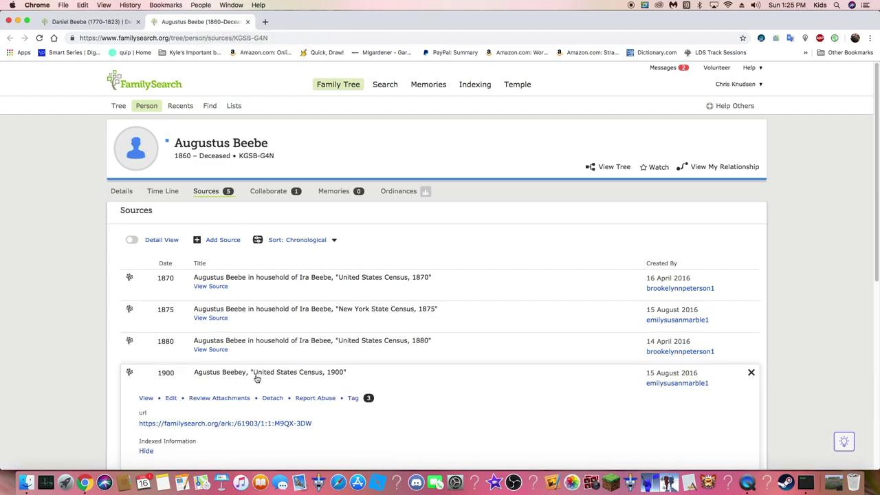
pyautogui.scroll(-5, 261, 378)
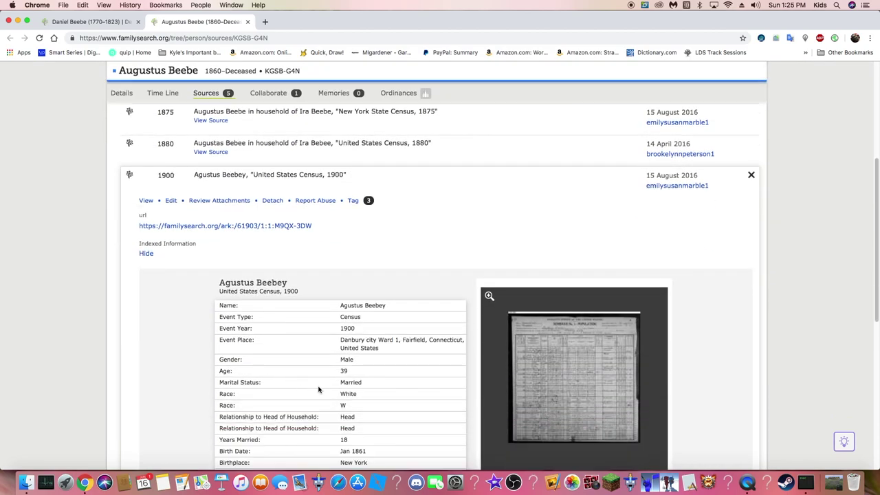
pyautogui.scroll(-2, 318, 390)
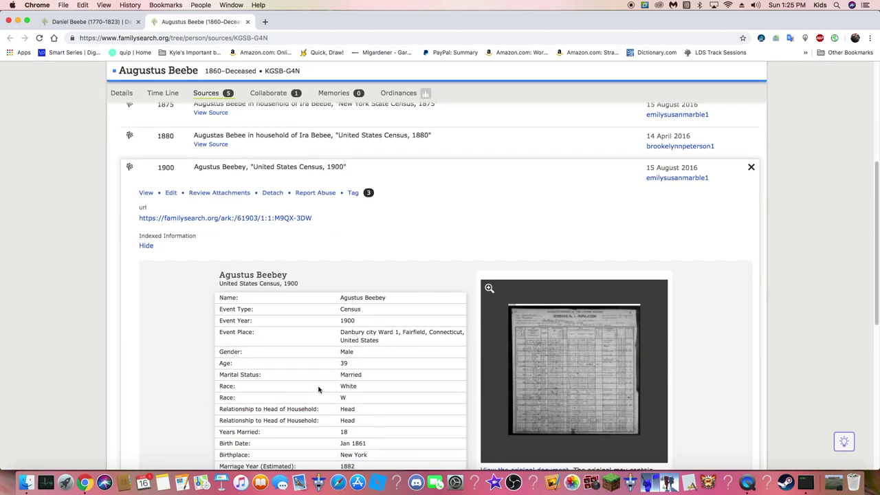
pyautogui.scroll(-1, 318, 389)
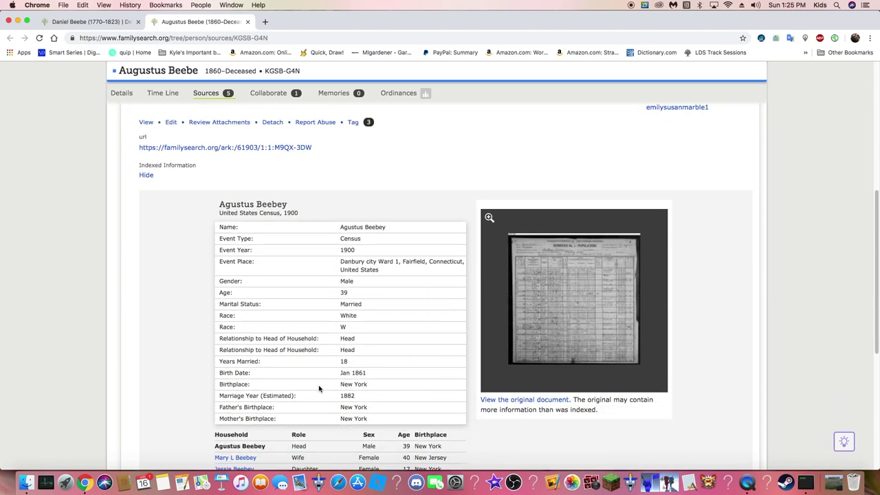
pyautogui.scroll(-1, 318, 389)
pyautogui.scroll(-3, 318, 389)
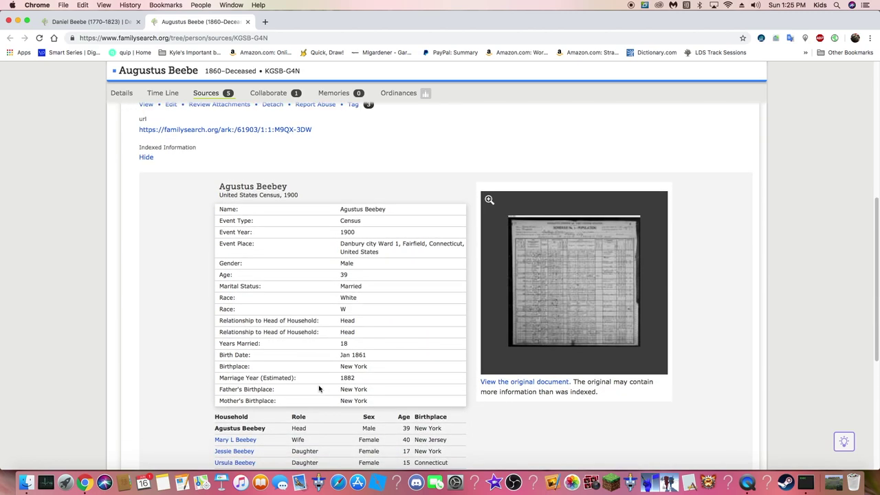
pyautogui.scroll(-1, 318, 389)
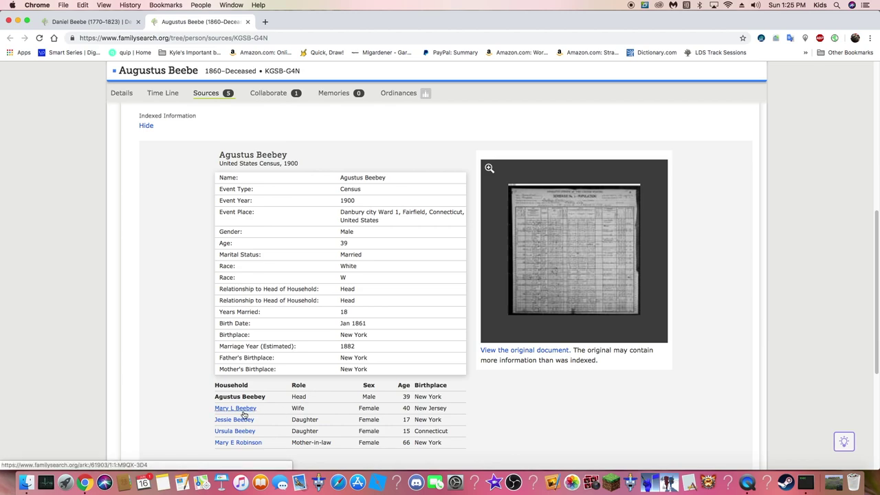
pyautogui.scroll(-1, 242, 416)
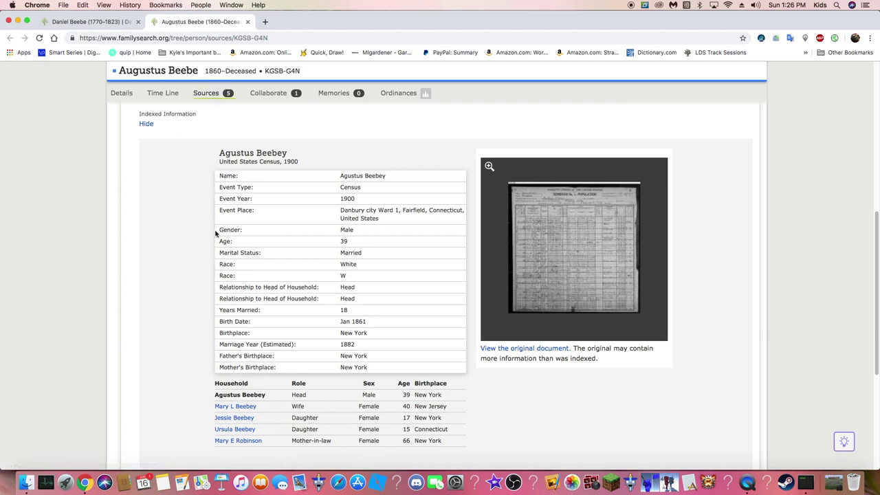
pyautogui.scroll(5, 215, 233)
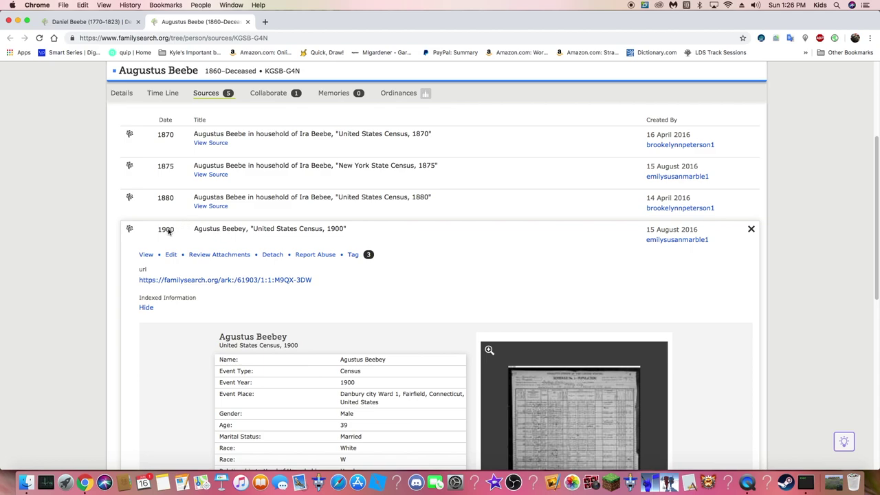
pyautogui.click(218, 234)
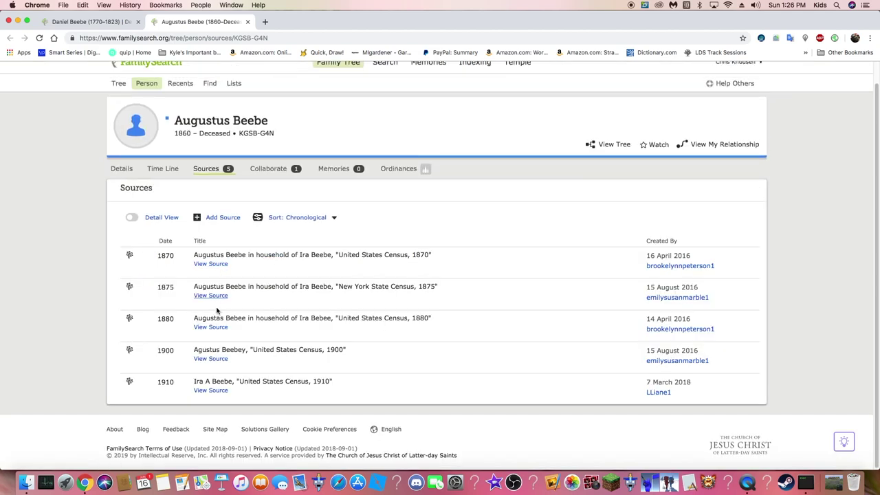
# Step: Expand the 1910 census source and scroll to the Danbury household table
pyautogui.click(241, 384)
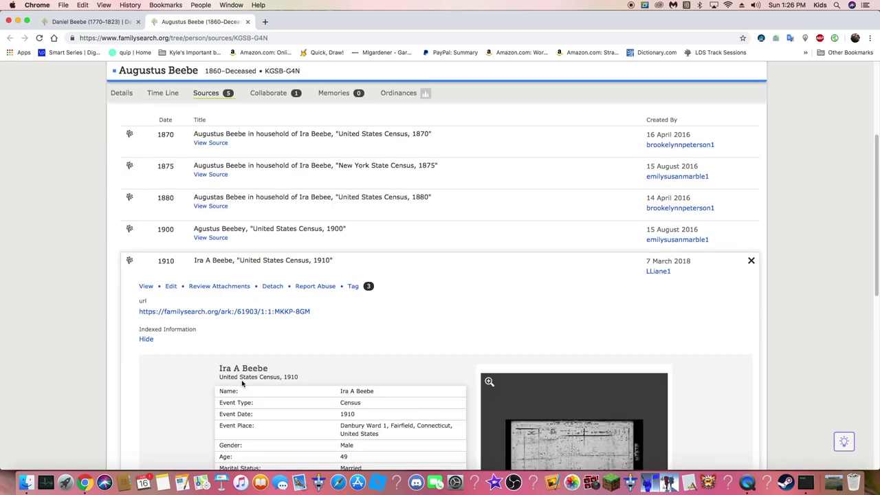
pyautogui.scroll(-5, 241, 379)
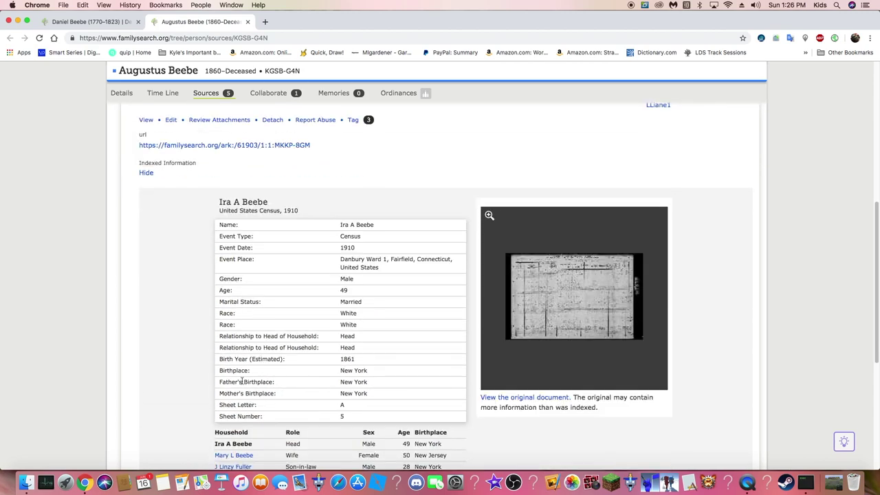
pyautogui.scroll(-1, 241, 380)
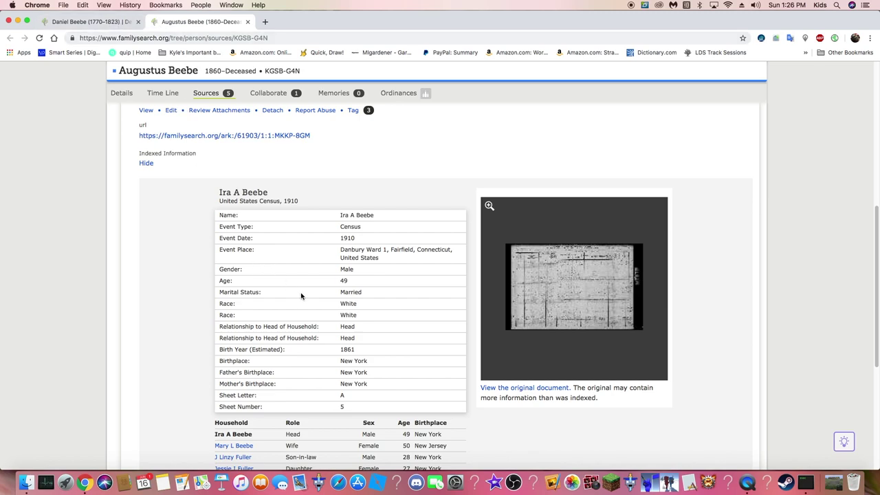
pyautogui.scroll(-2, 297, 296)
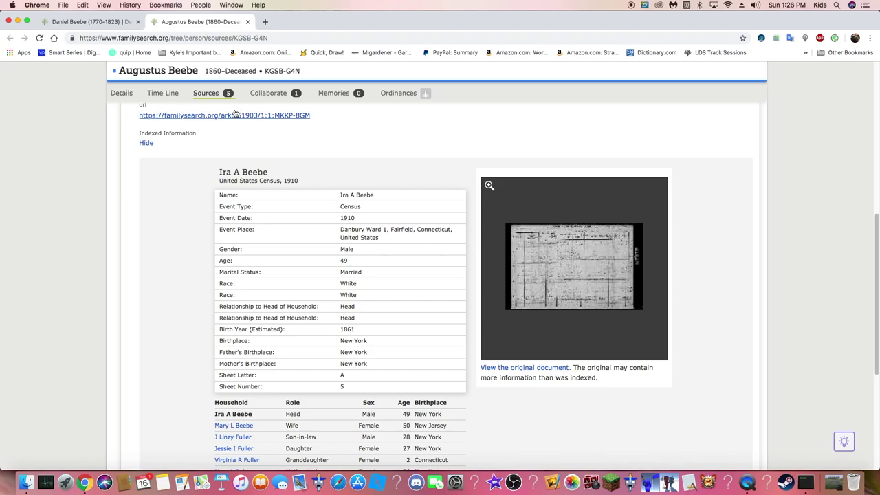
# Step: Go from Augustus Beebe's family members to Jessie A Beebe's page and list her 1900 and 1910 census sources
pyautogui.click(126, 95)
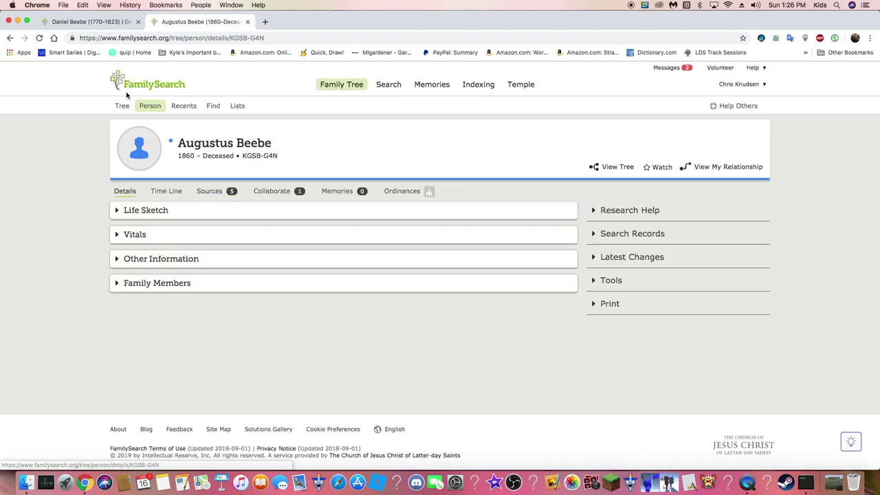
pyautogui.scroll(-7, 235, 298)
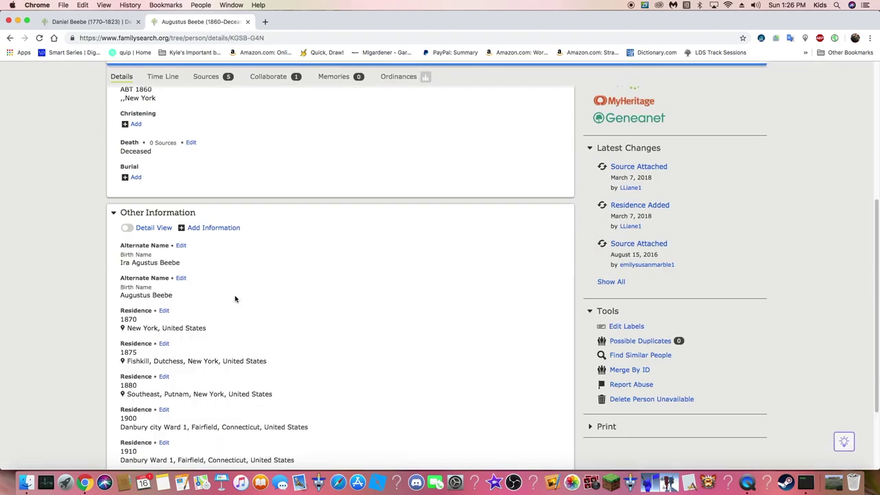
pyautogui.scroll(6, 237, 296)
pyautogui.scroll(-8, 237, 297)
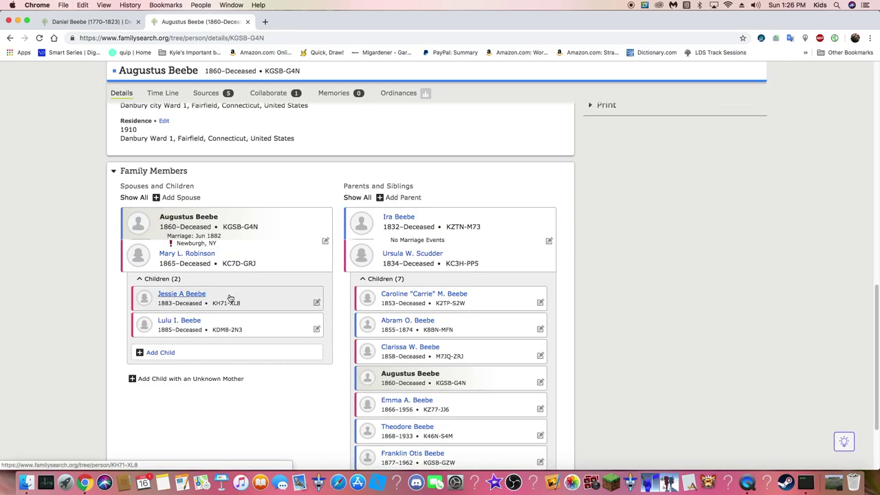
pyautogui.moveTo(194, 297)
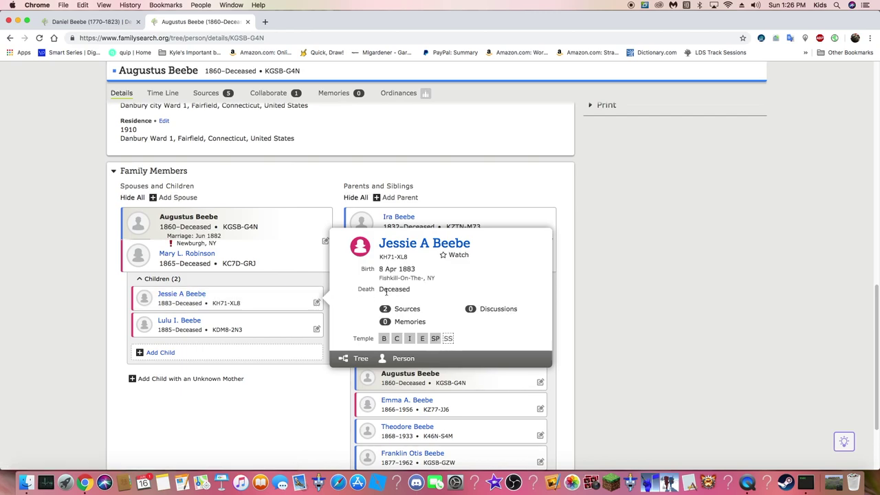
pyautogui.click(412, 362)
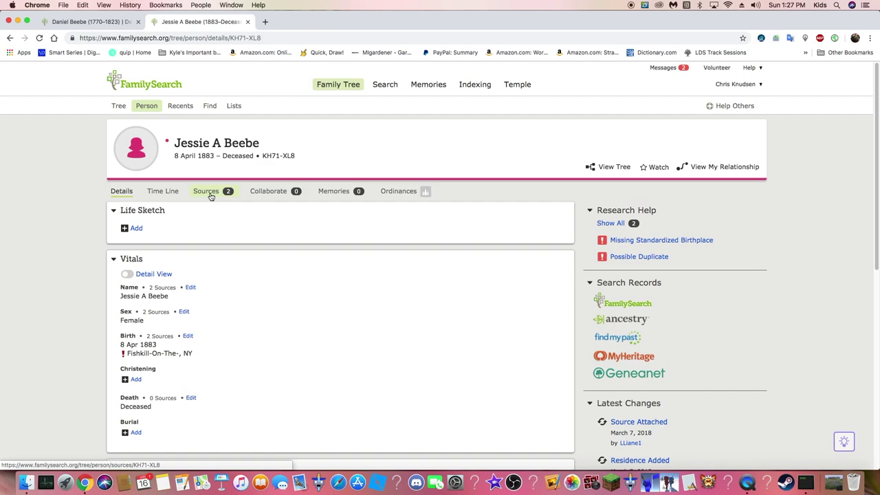
pyautogui.scroll(-10, 237, 324)
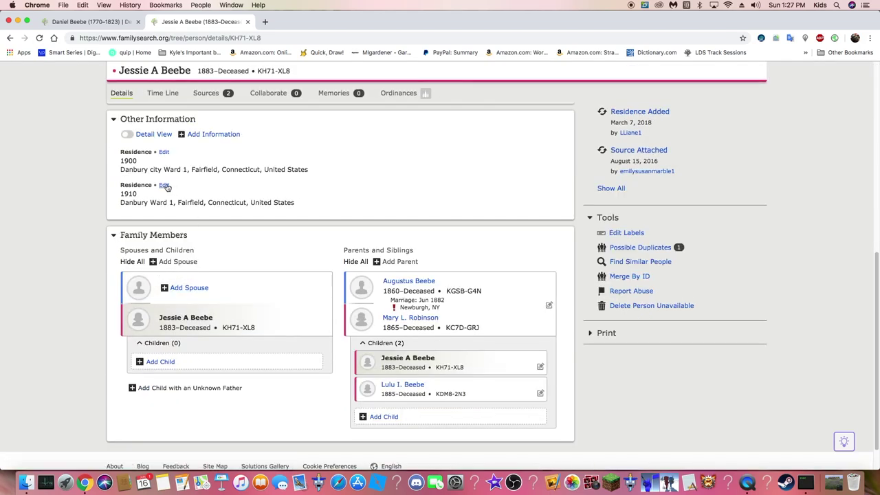
pyautogui.click(209, 97)
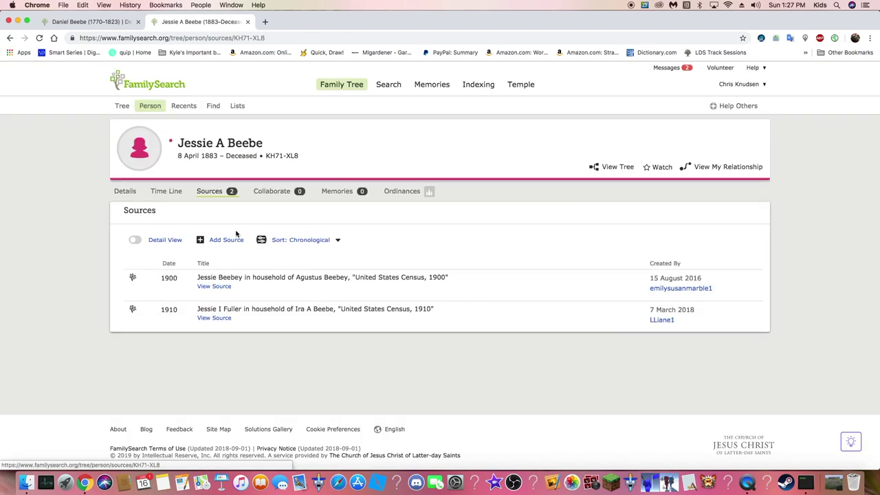
pyautogui.click(240, 312)
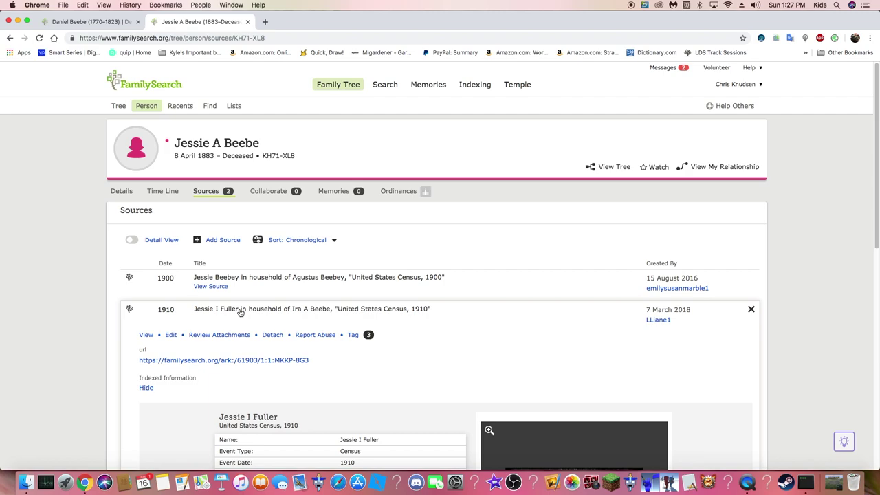
pyautogui.scroll(-3, 298, 327)
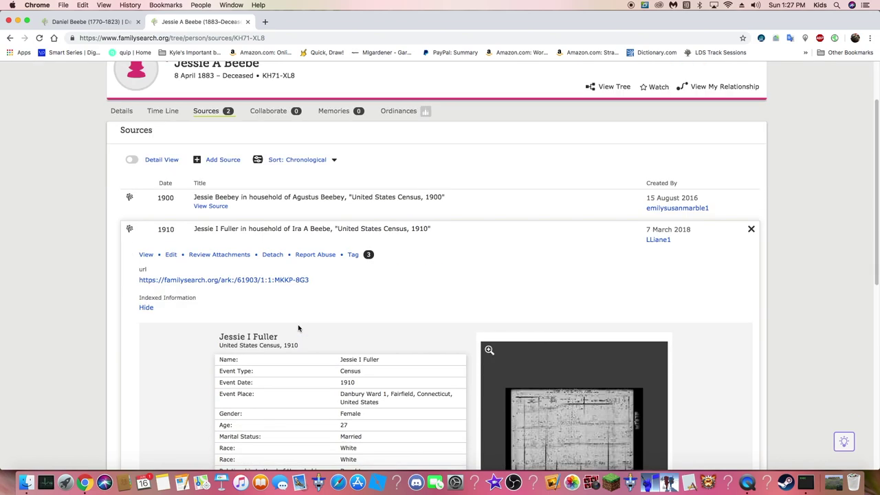
pyautogui.scroll(-1, 299, 328)
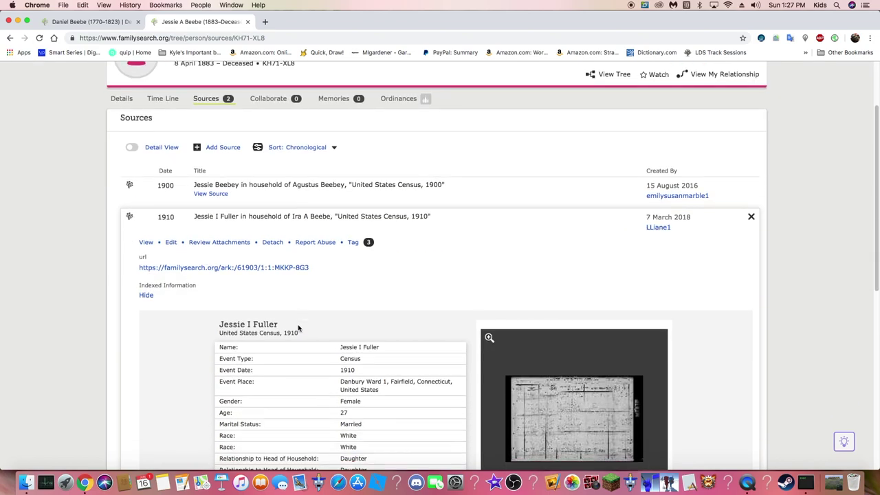
pyautogui.scroll(-1, 298, 328)
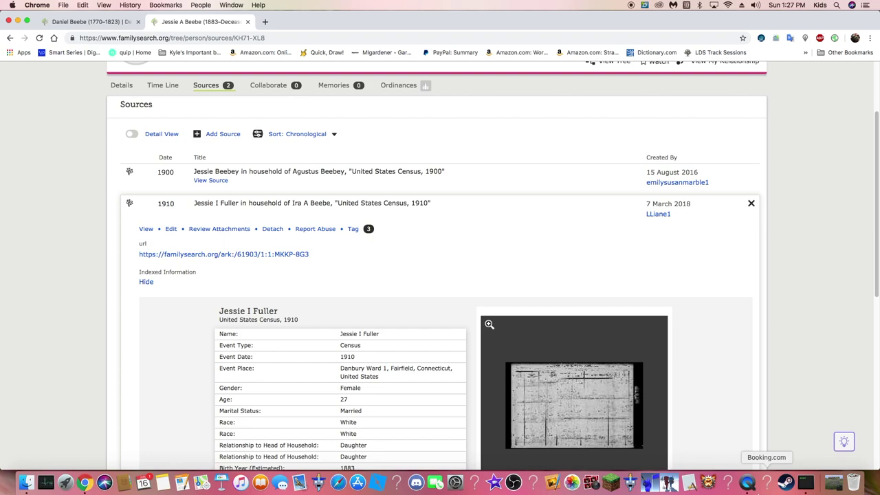
pyautogui.rightClick(748, 484)
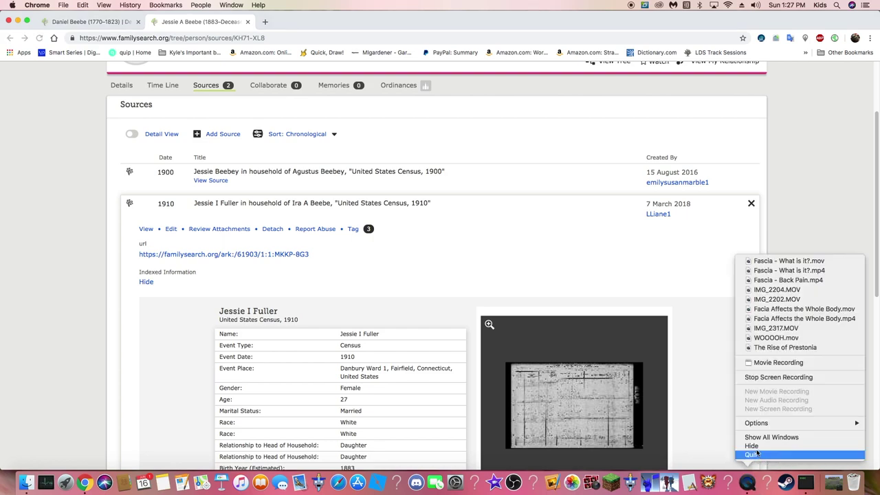
pyautogui.click(769, 364)
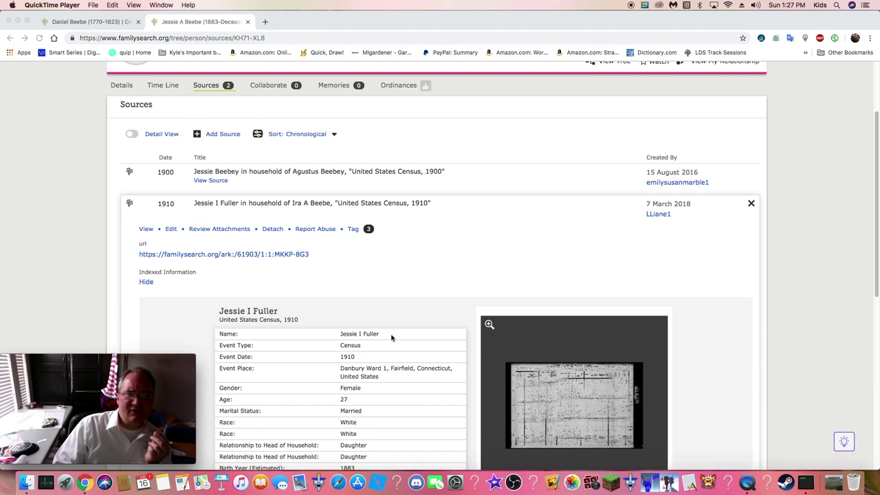
pyautogui.scroll(-2, 371, 371)
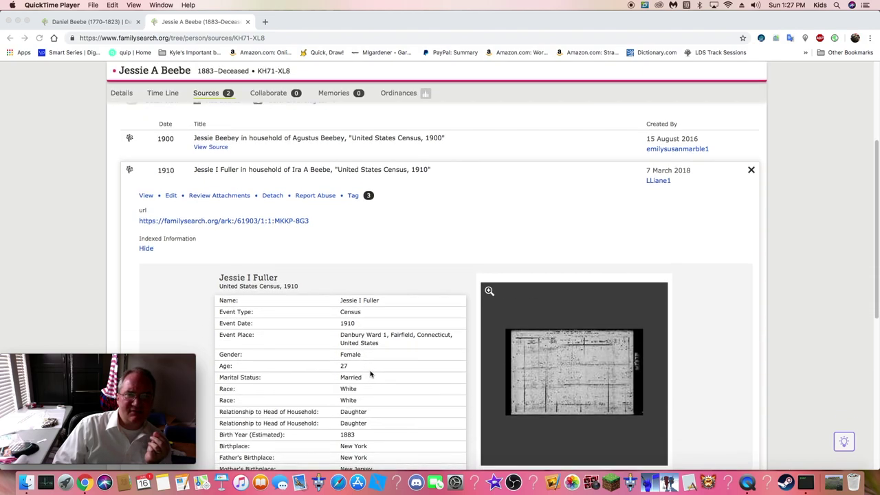
pyautogui.scroll(-5, 369, 373)
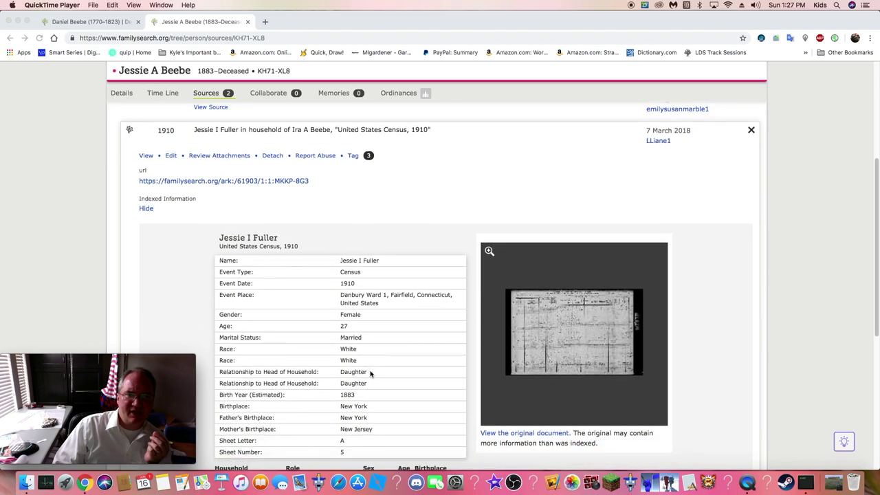
pyautogui.scroll(-1, 369, 373)
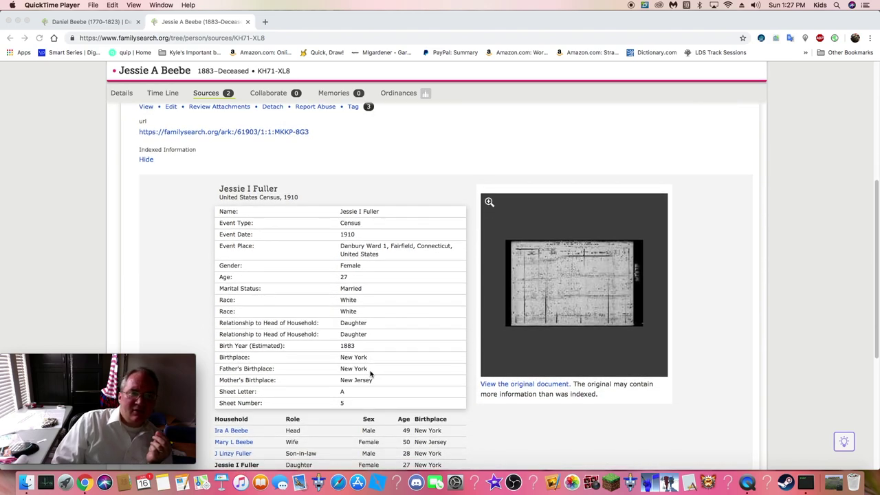
pyautogui.scroll(-4, 370, 373)
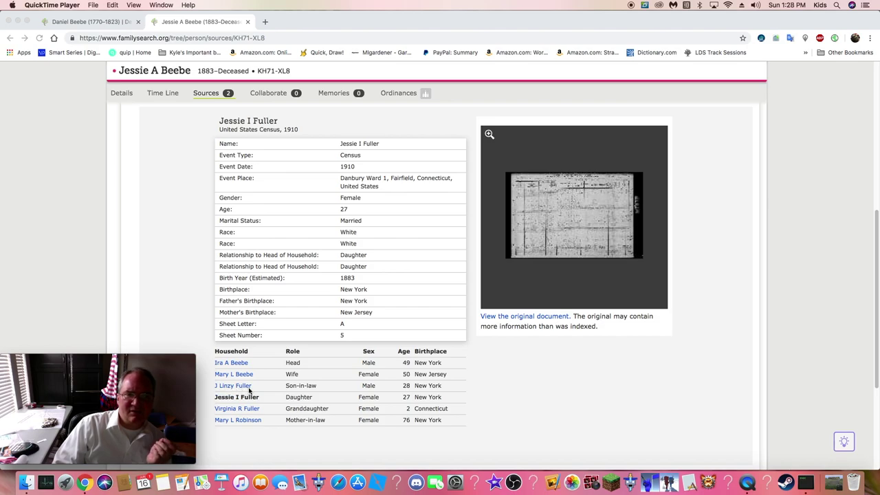
pyautogui.scroll(1, 281, 229)
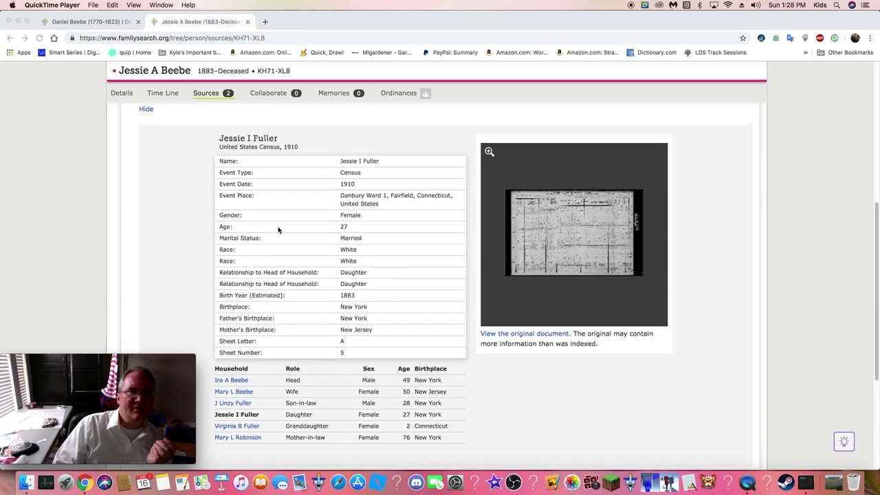
pyautogui.scroll(1, 278, 230)
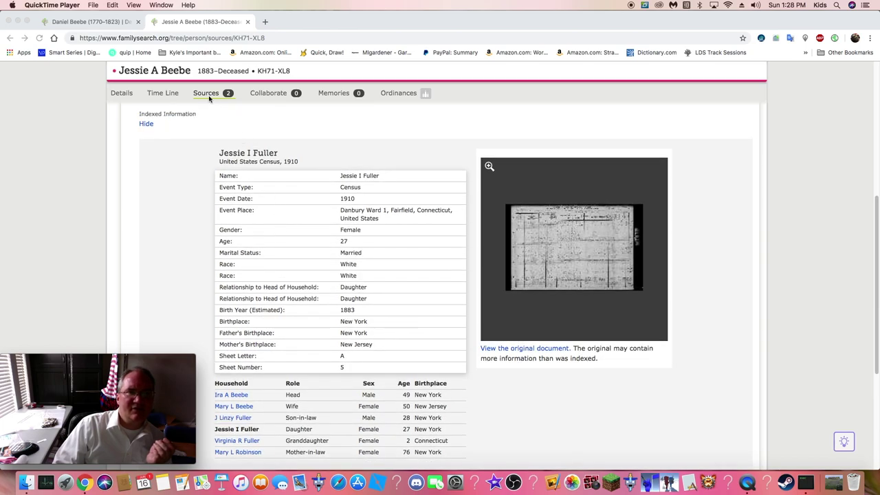
pyautogui.scroll(-6, 251, 292)
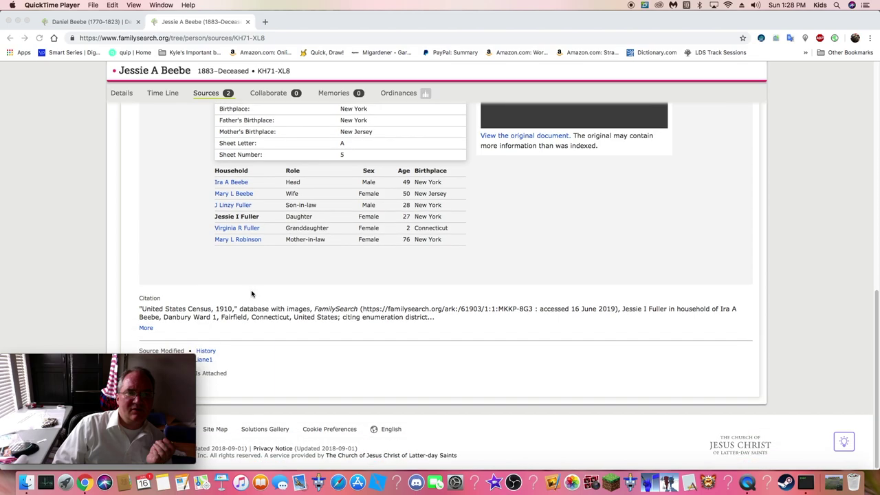
pyautogui.scroll(15, 253, 294)
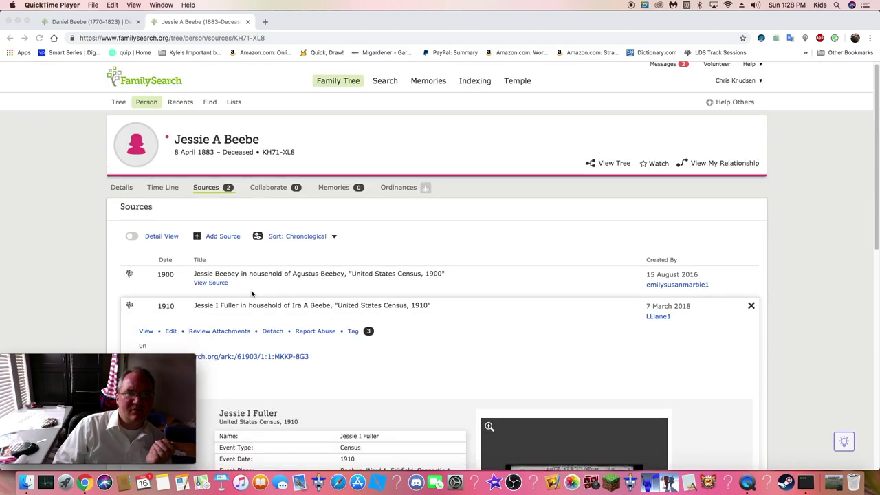
pyautogui.click(234, 334)
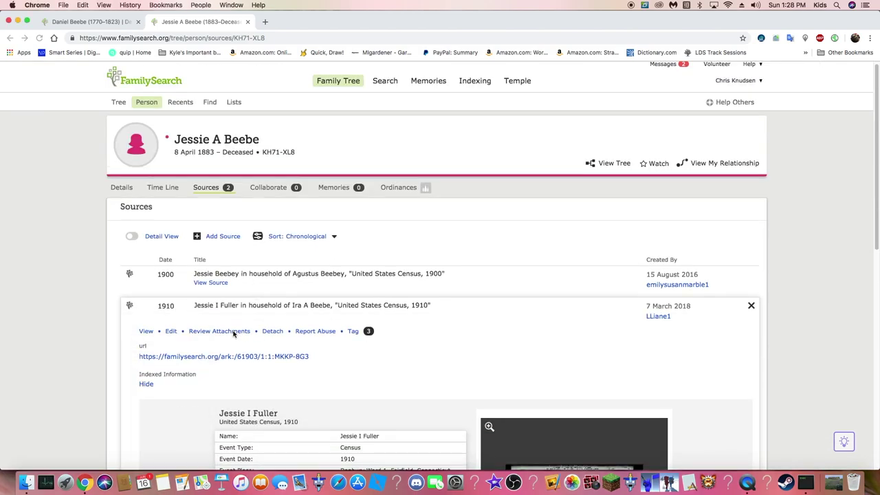
pyautogui.click(233, 334)
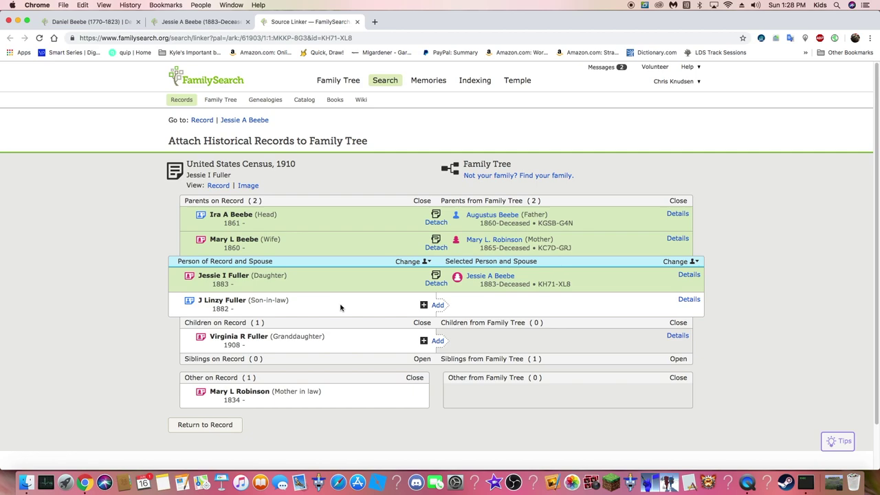
pyautogui.click(440, 306)
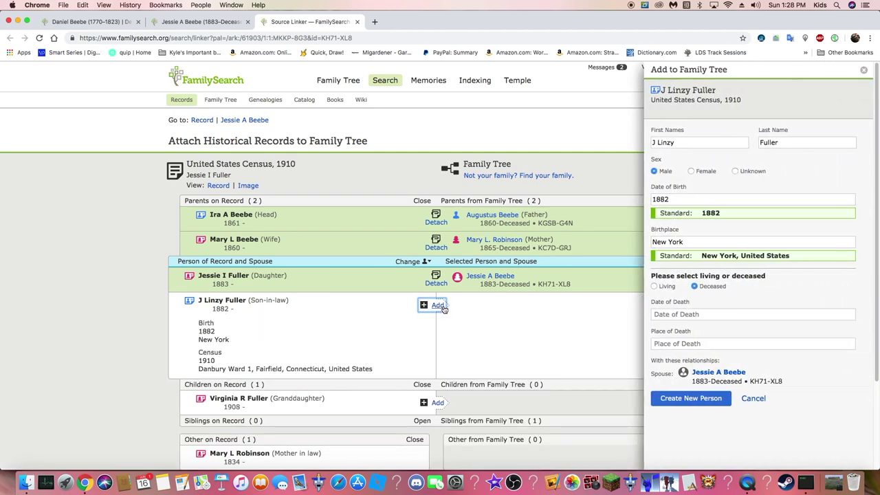
pyautogui.click(703, 405)
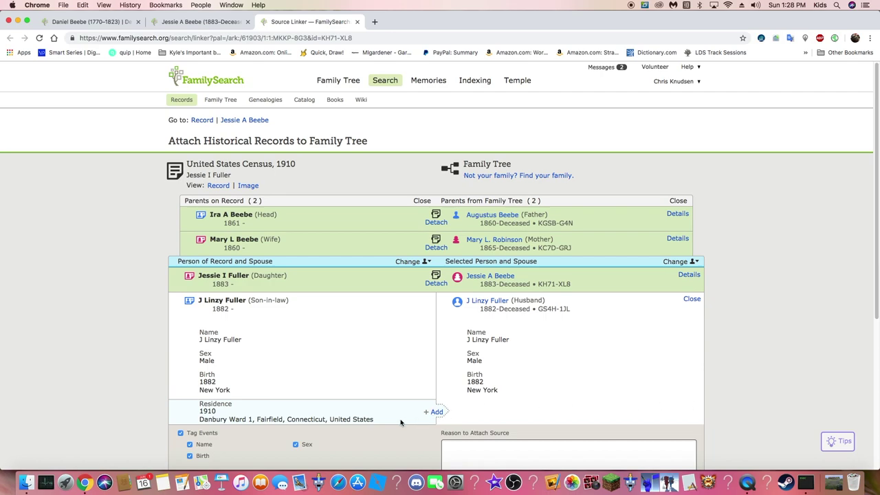
pyautogui.click(437, 412)
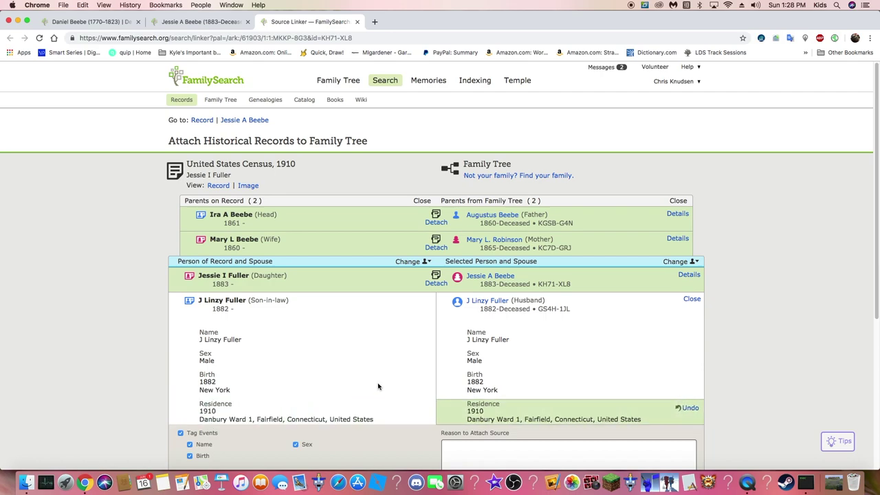
pyautogui.scroll(-2, 378, 387)
pyautogui.click(639, 426)
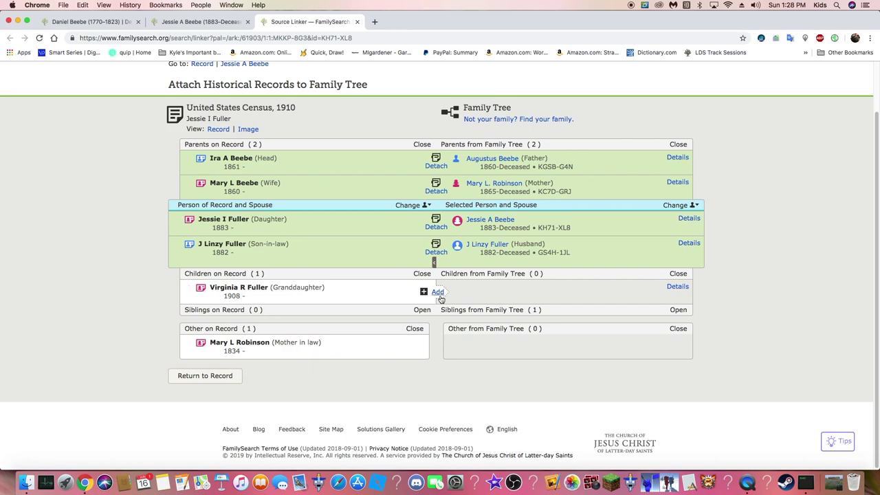
pyautogui.click(438, 292)
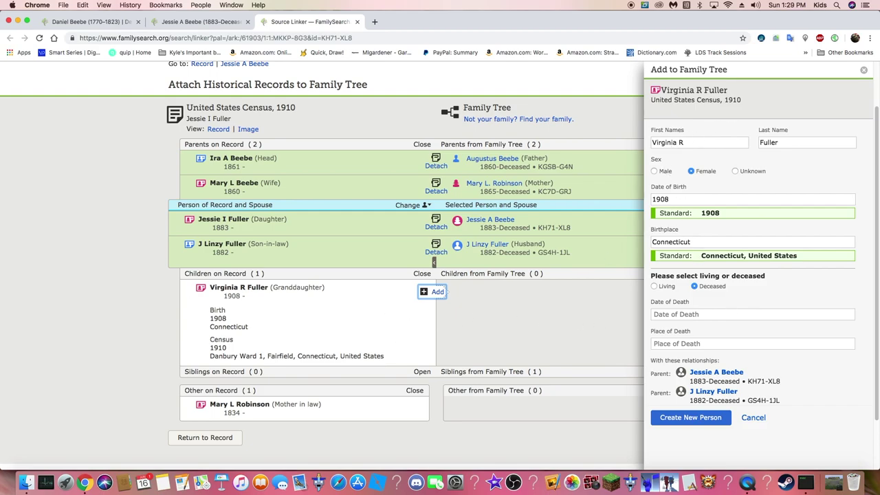
pyautogui.click(703, 418)
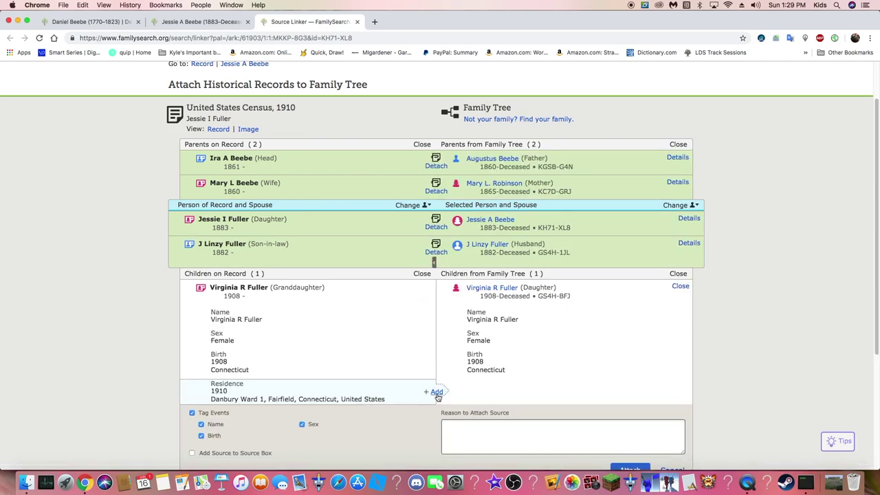
pyautogui.click(437, 393)
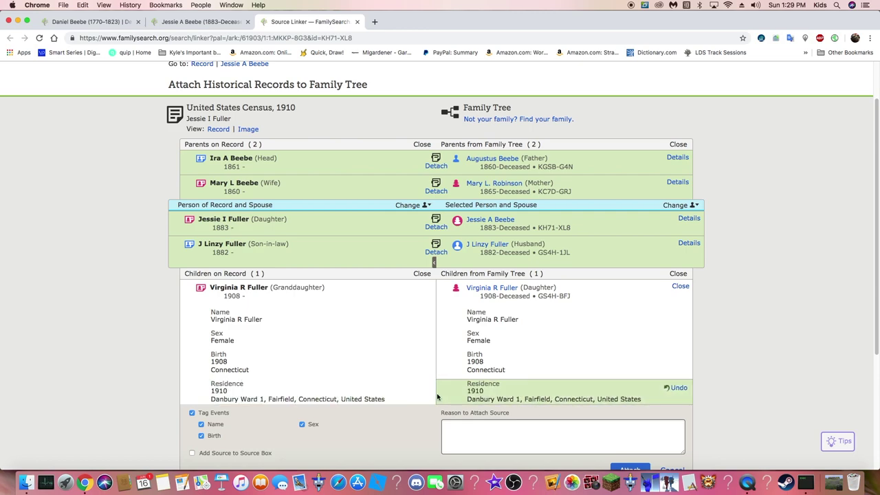
pyautogui.scroll(-1, 572, 398)
pyautogui.click(637, 414)
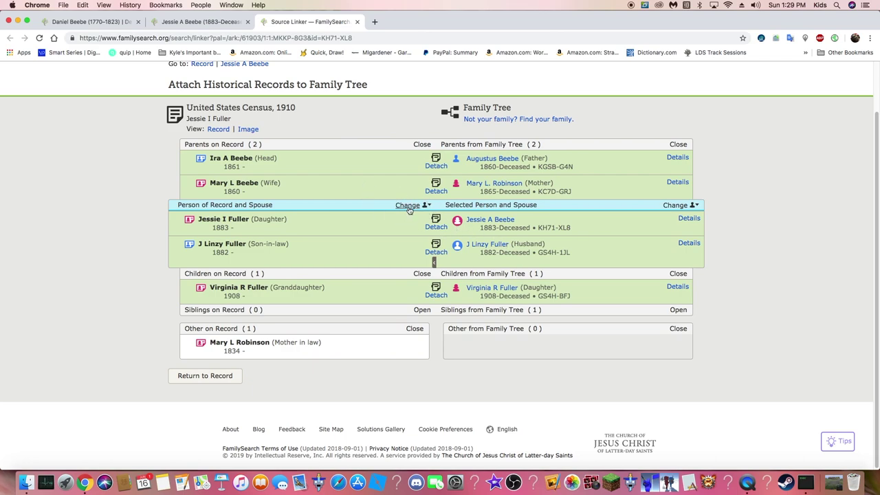
pyautogui.click(408, 206)
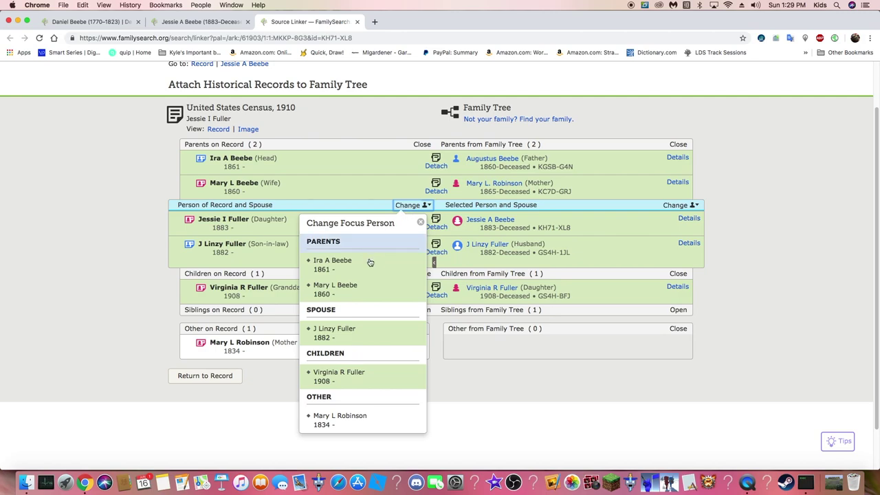
pyautogui.click(368, 292)
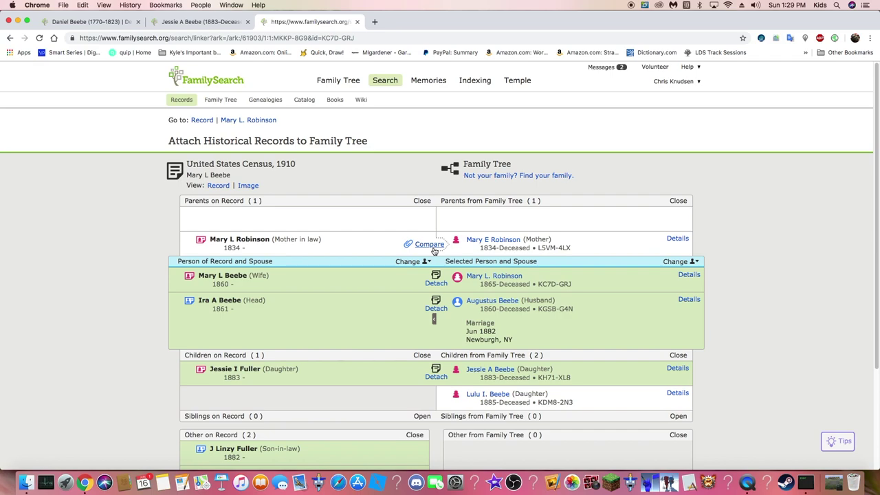
pyautogui.click(433, 246)
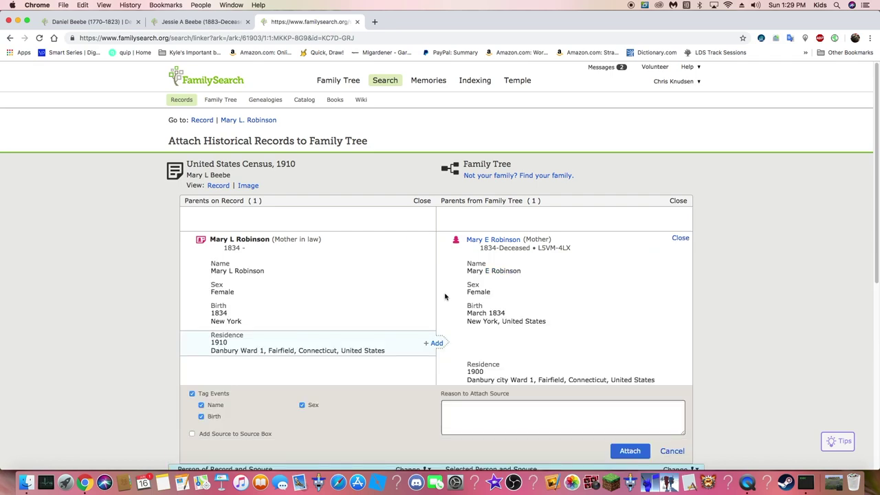
pyautogui.click(436, 343)
pyautogui.scroll(-2, 380, 306)
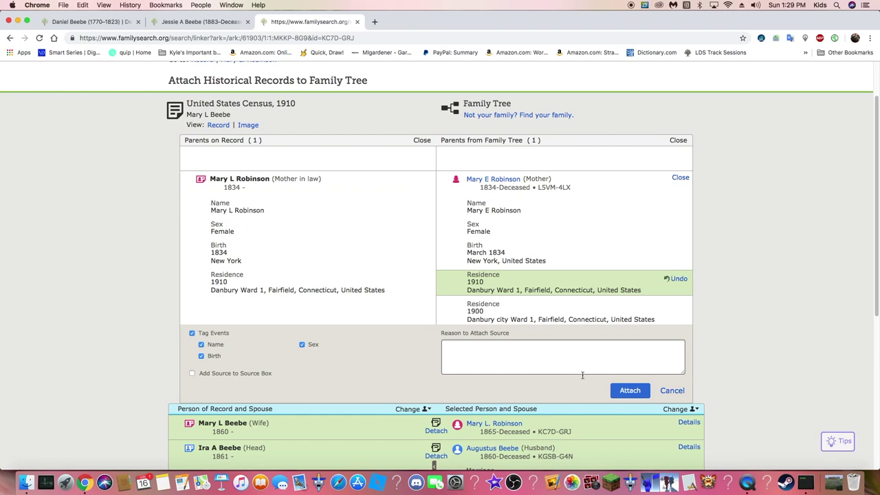
pyautogui.click(630, 391)
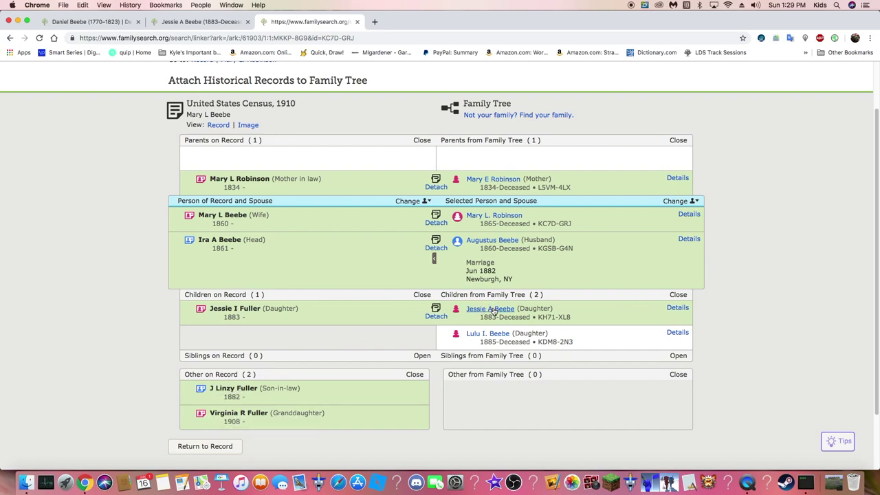
pyautogui.click(492, 310)
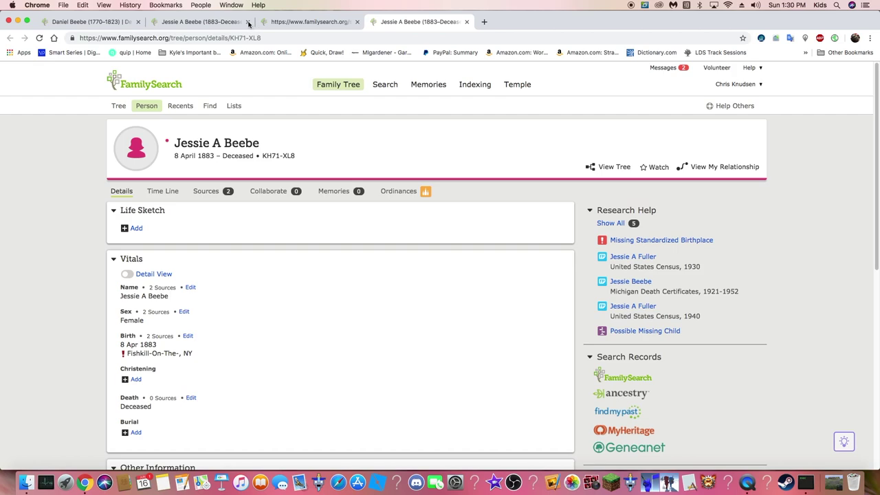
pyautogui.click(248, 22)
pyautogui.click(248, 22)
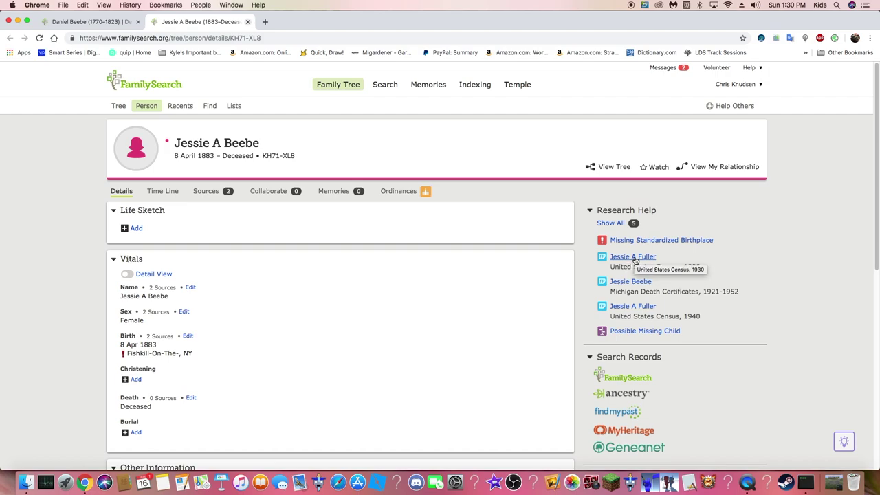
pyautogui.click(633, 258)
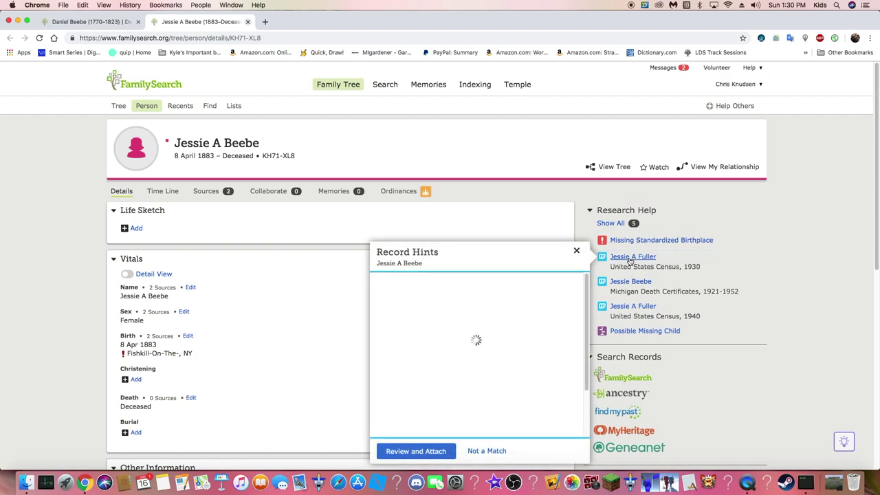
pyautogui.click(415, 451)
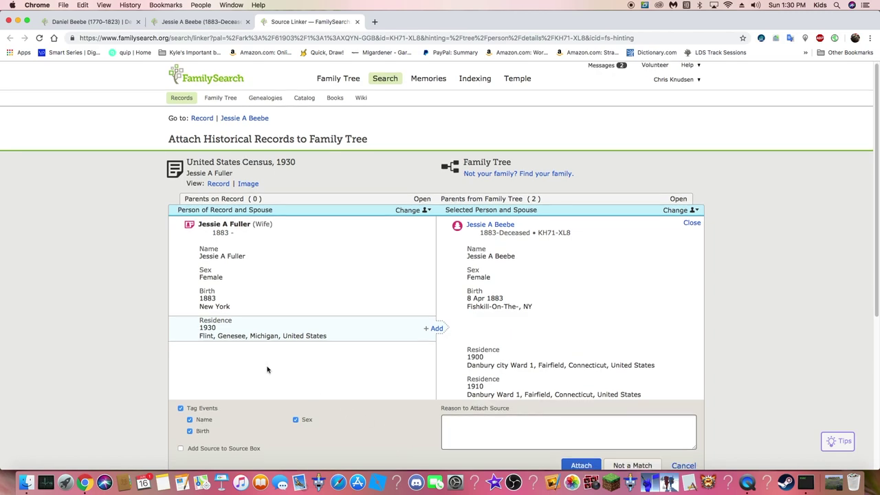
pyautogui.scroll(-7, 268, 371)
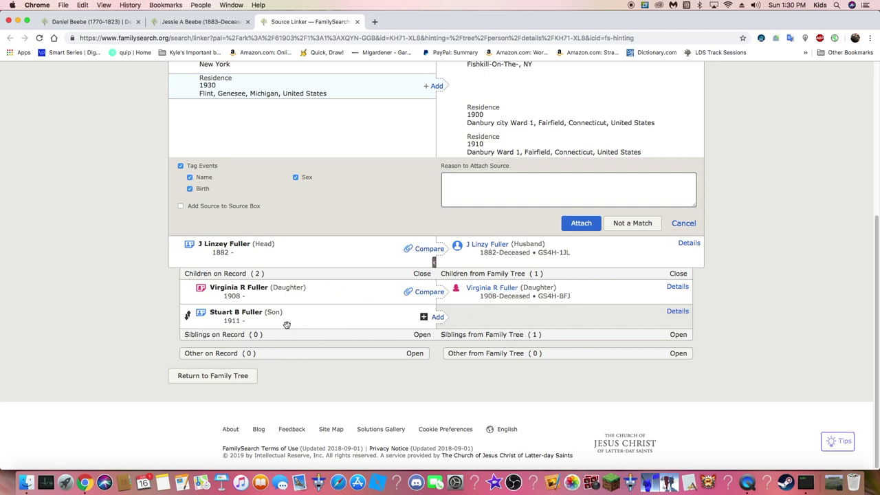
pyautogui.scroll(5, 406, 299)
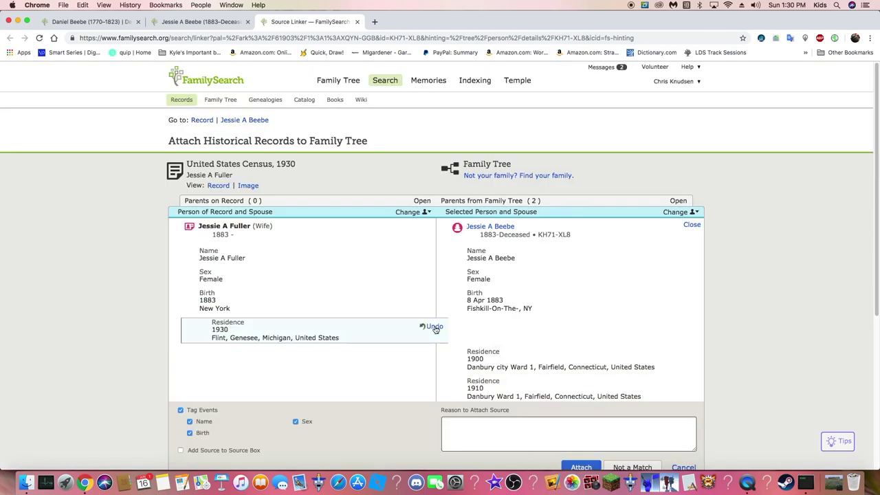
pyautogui.click(436, 329)
pyautogui.scroll(-2, 481, 357)
pyautogui.click(580, 405)
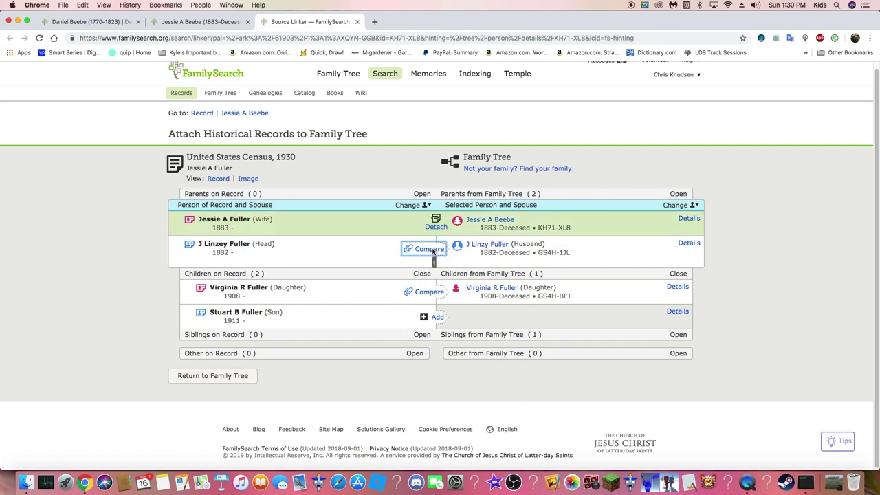
pyautogui.click(429, 249)
pyautogui.click(437, 356)
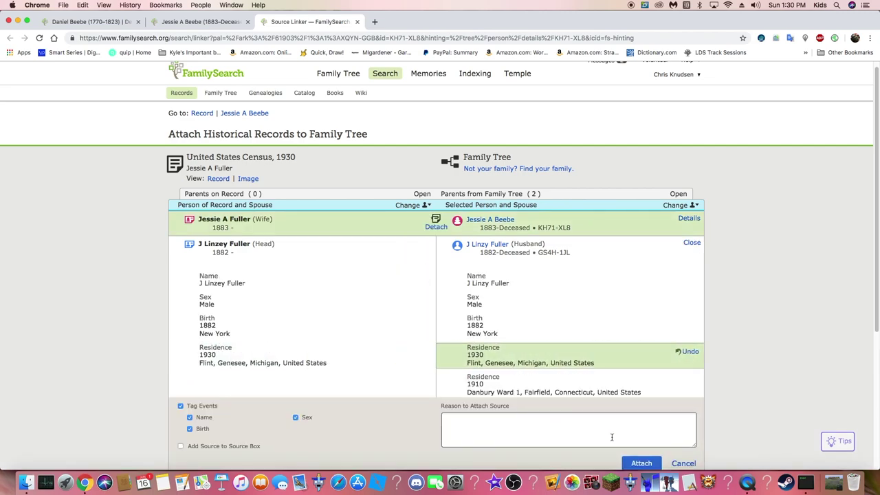
pyautogui.click(640, 463)
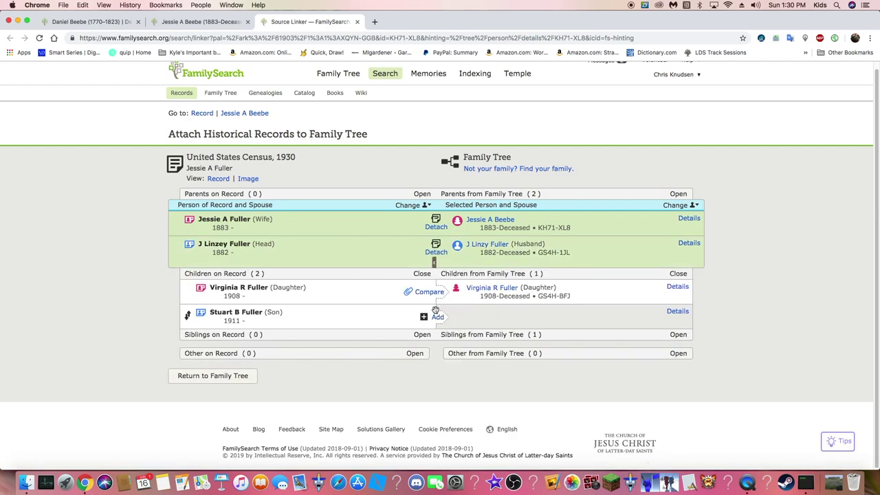
# Step: Match Virginia's census entry to her tree record, add the 1930 residence, and attach
pyautogui.click(430, 293)
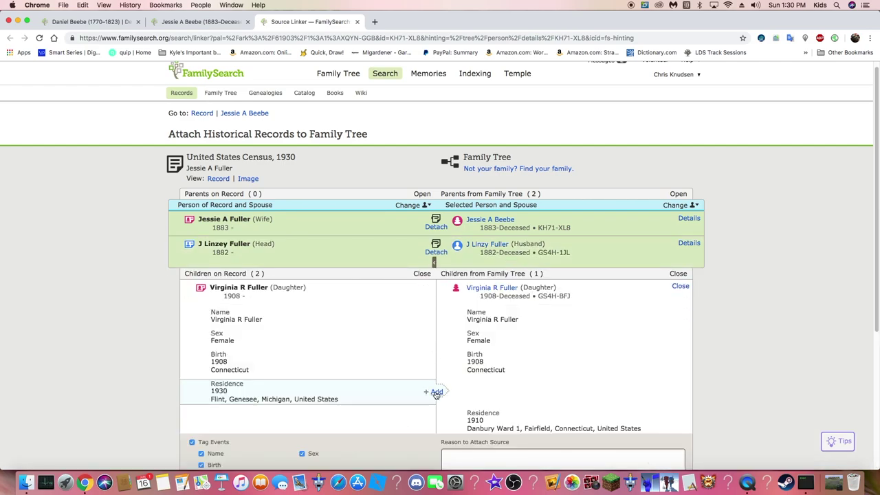
pyautogui.click(436, 392)
pyautogui.scroll(-1, 403, 369)
pyautogui.scroll(-2, 415, 370)
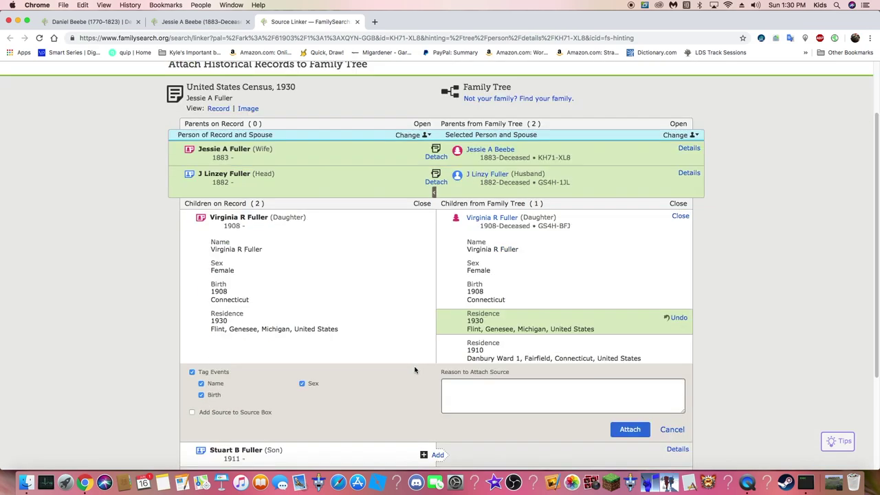
pyautogui.click(628, 428)
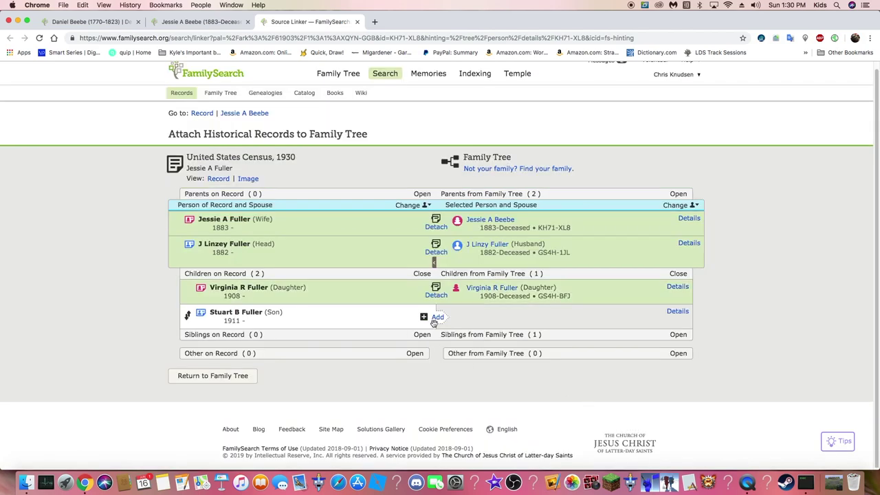
pyautogui.click(438, 320)
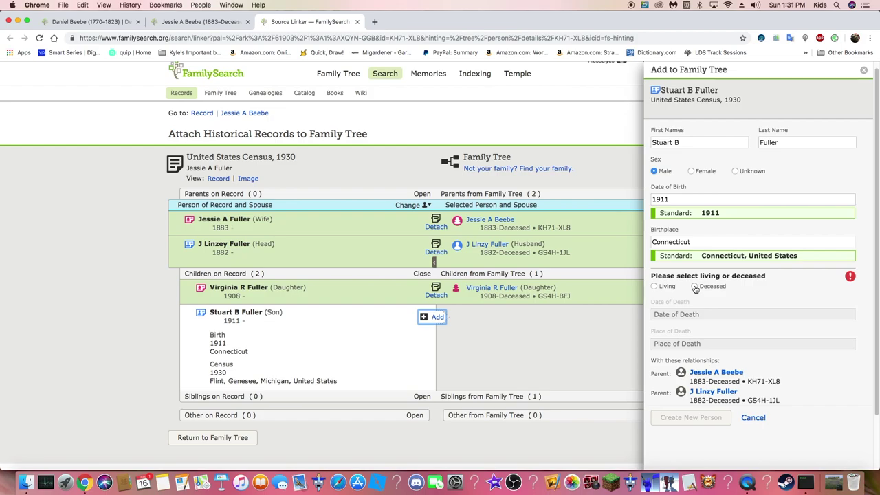
pyautogui.click(694, 287)
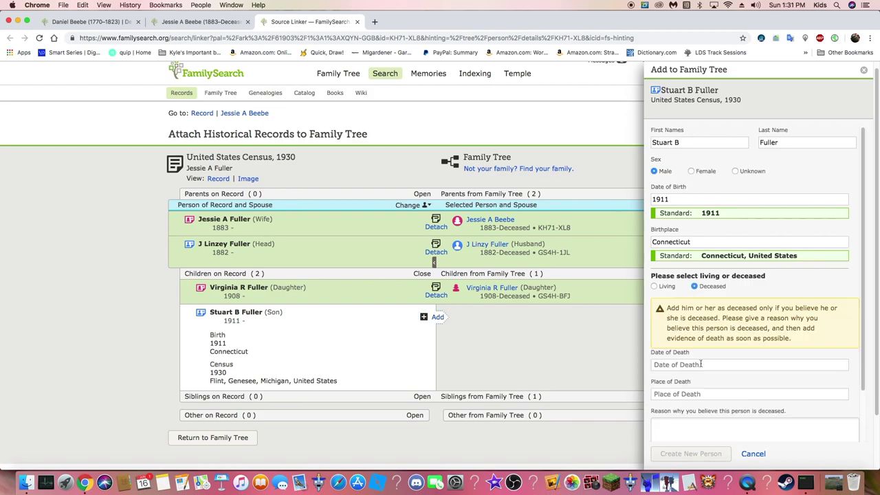
pyautogui.click(678, 432)
pyautogui.write('old')
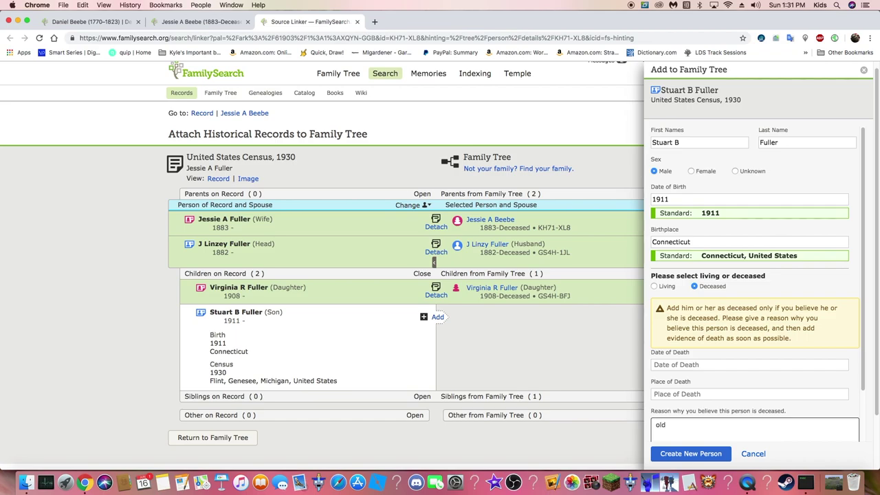
pyautogui.click(690, 455)
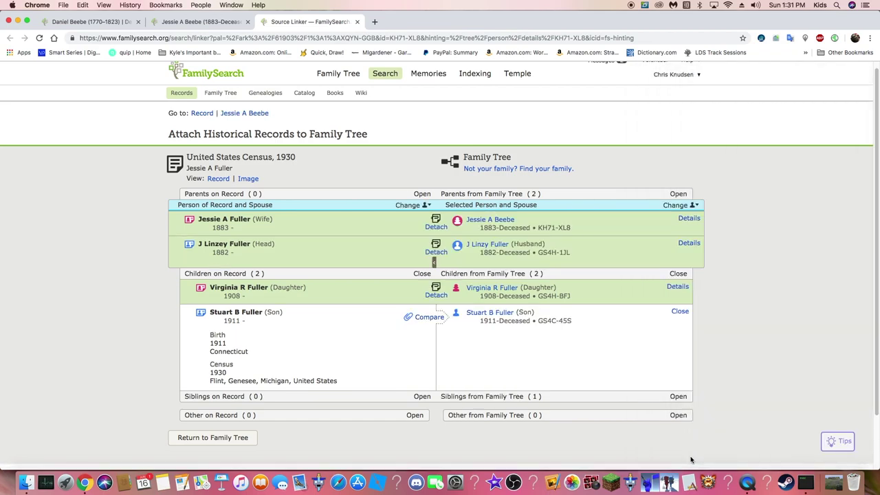
pyautogui.click(422, 416)
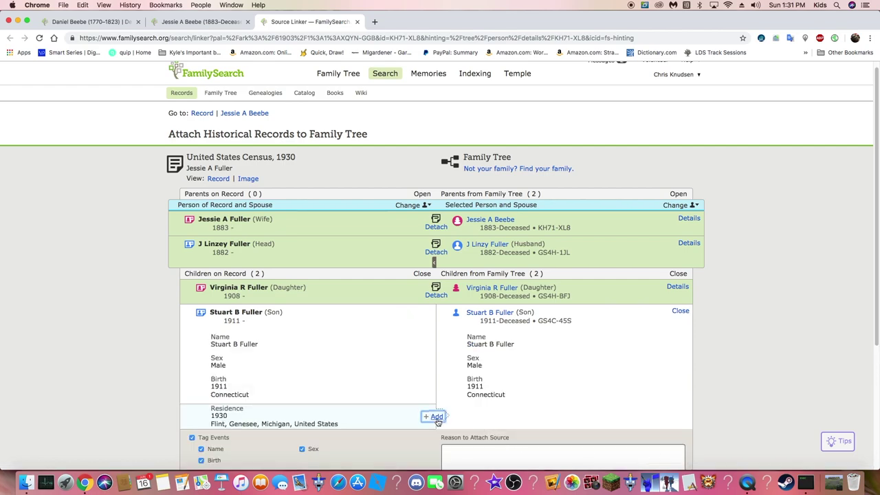
pyautogui.scroll(-1, 410, 374)
pyautogui.scroll(-3, 411, 374)
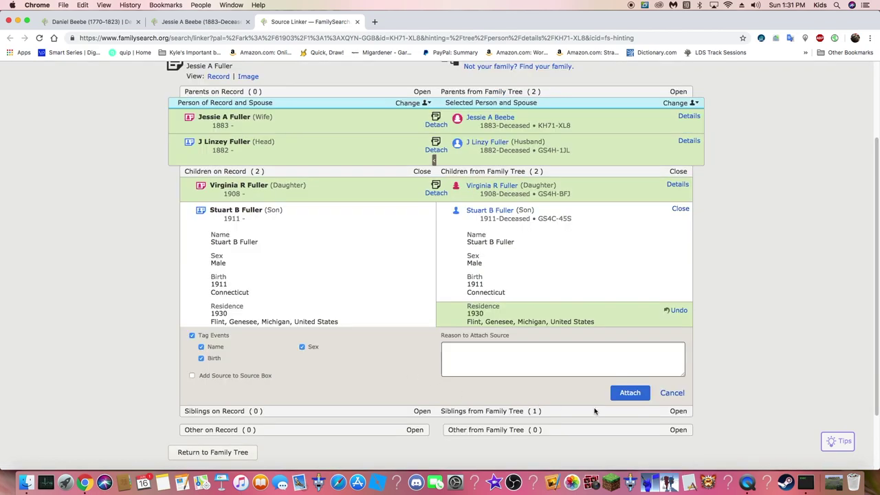
pyautogui.click(641, 392)
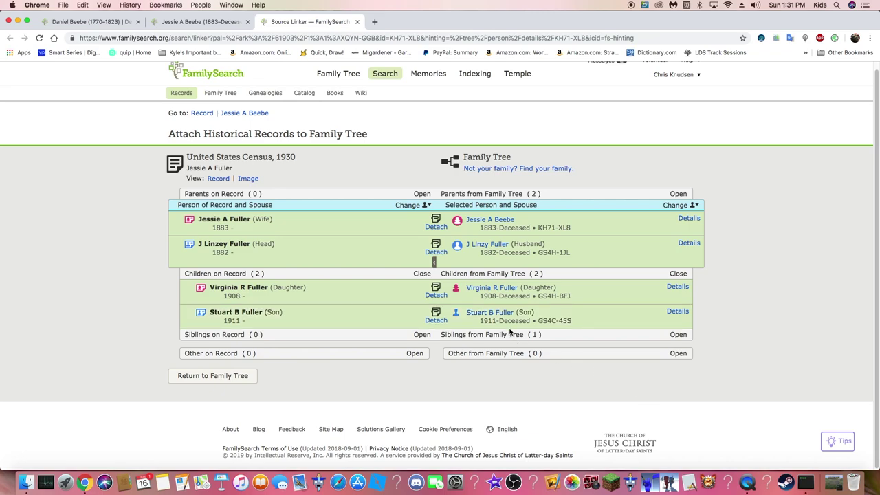
pyautogui.moveTo(497, 315)
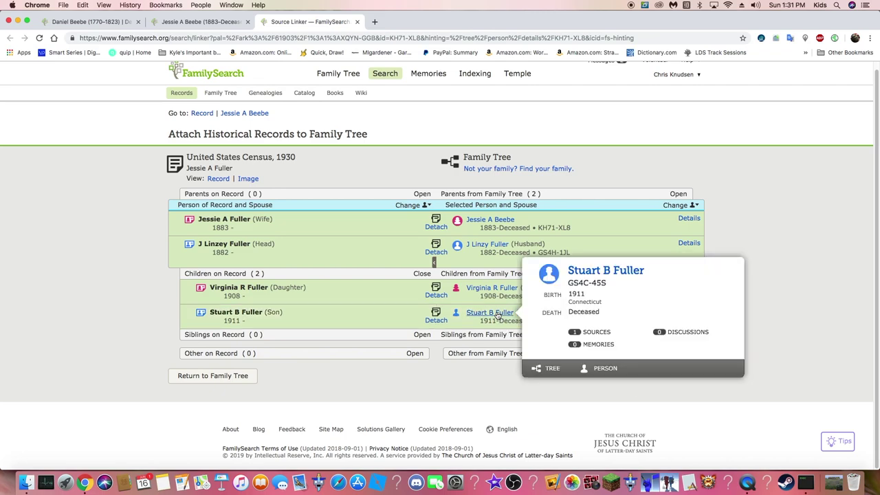
# Step: Attach Stuart's Michigan death certificate, replacing his death with 29 Jan 1950 Ann Arbor
pyautogui.click(606, 369)
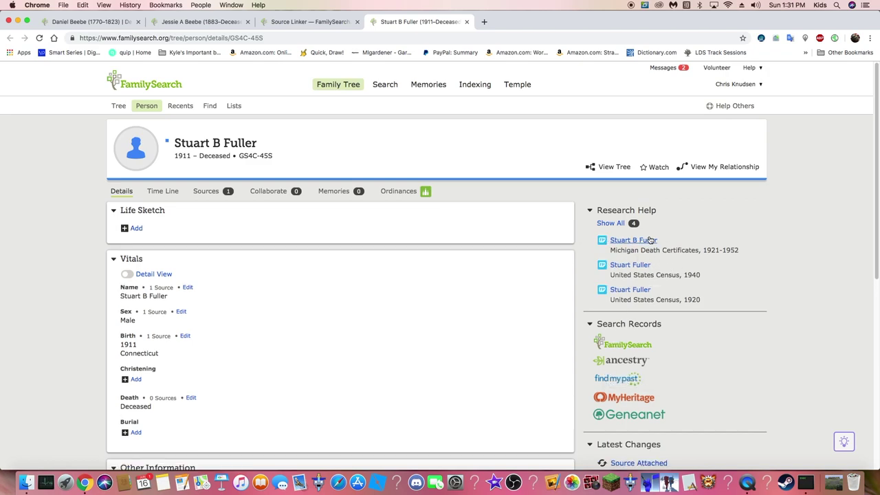
pyautogui.click(643, 241)
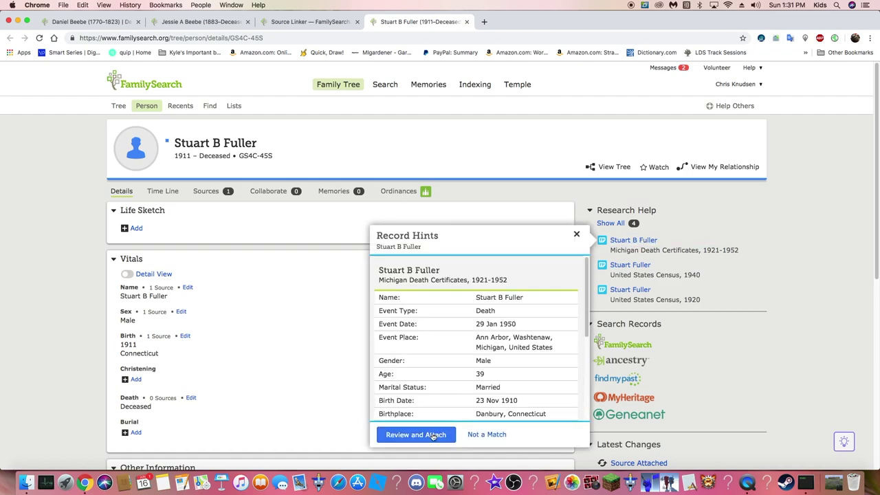
pyautogui.click(432, 435)
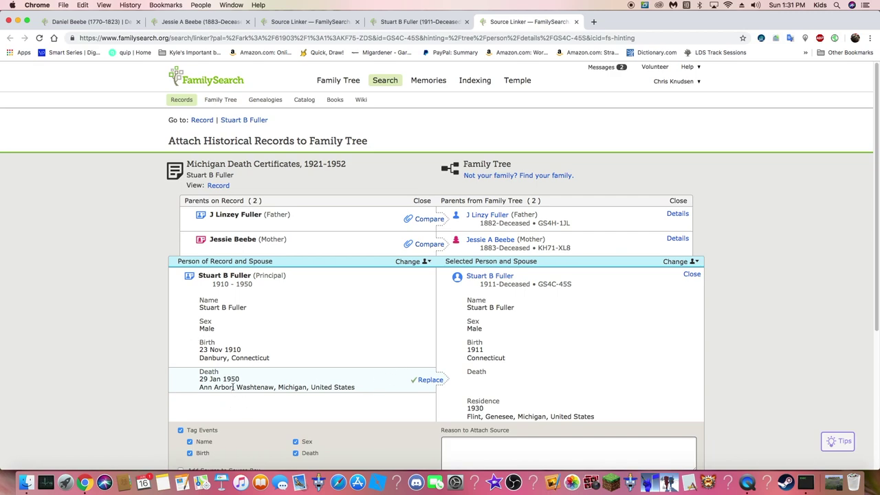
pyautogui.click(431, 385)
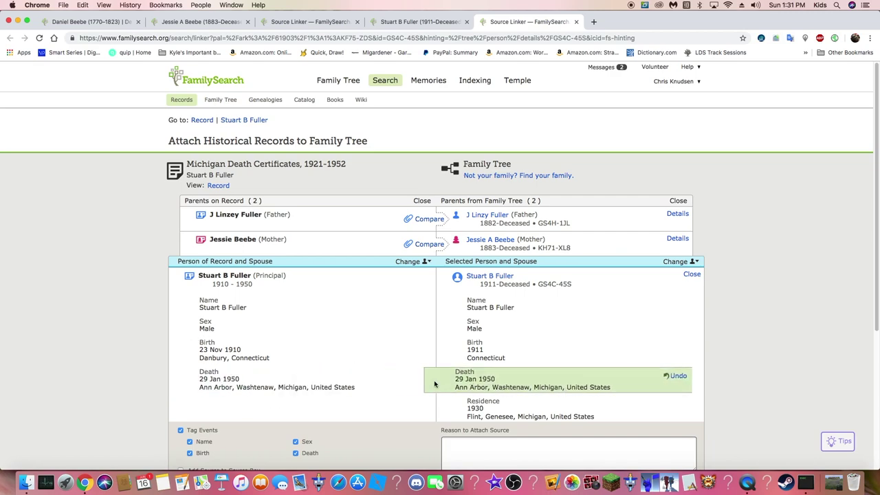
pyautogui.scroll(-4, 522, 391)
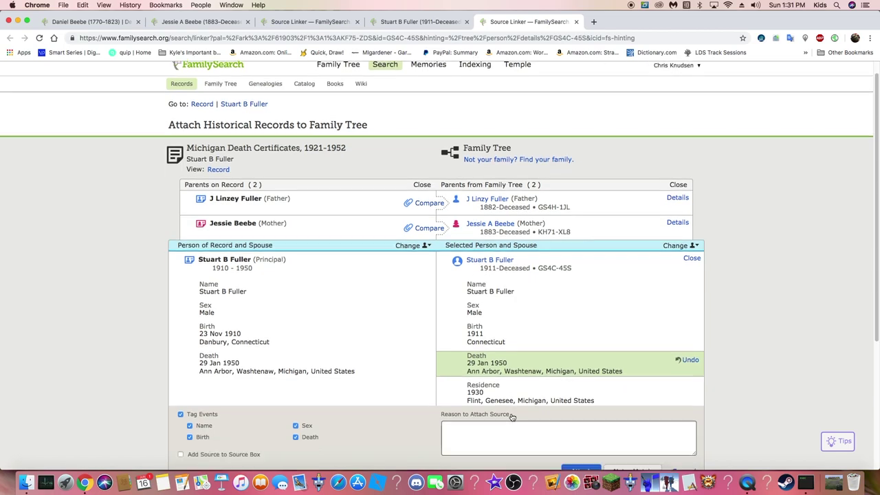
pyautogui.click(571, 386)
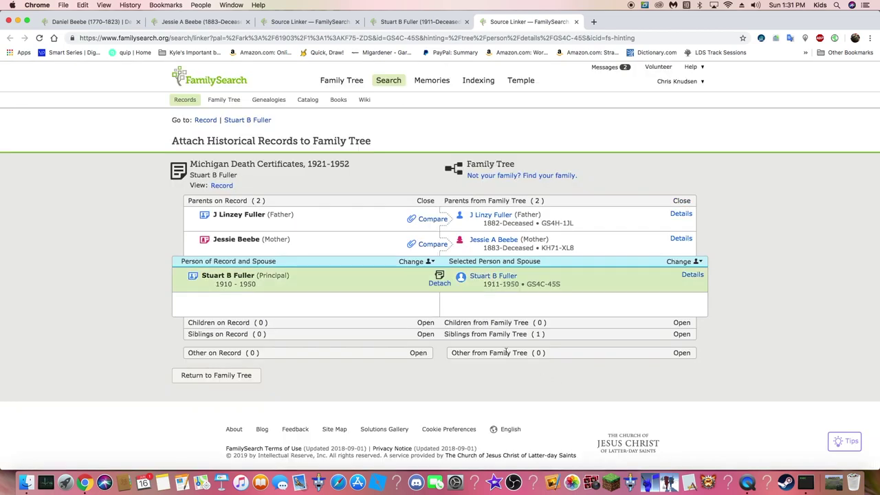
pyautogui.click(437, 220)
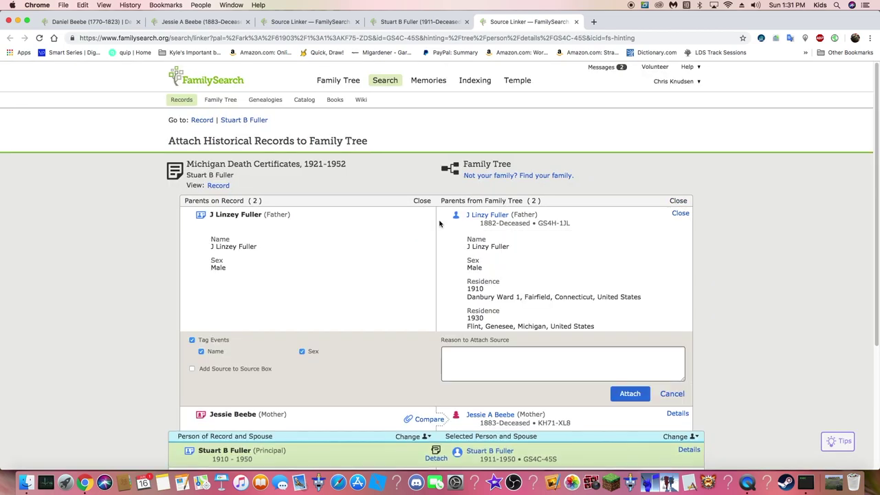
pyautogui.click(611, 393)
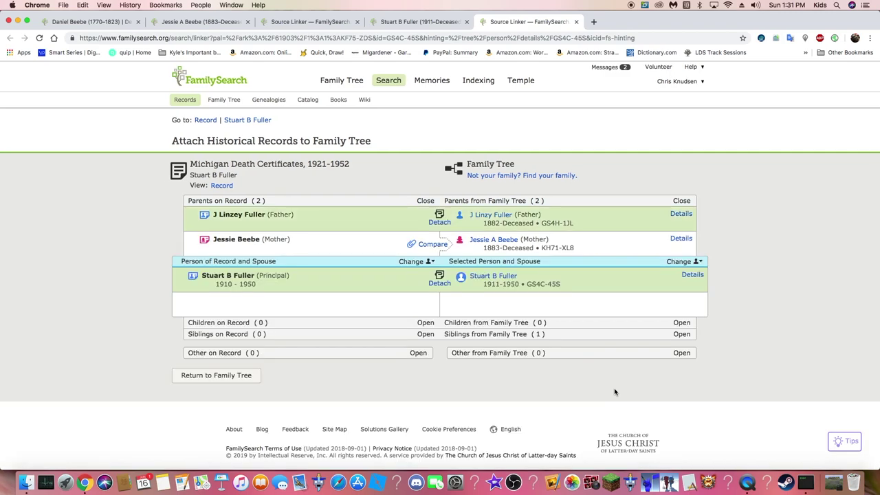
pyautogui.click(434, 245)
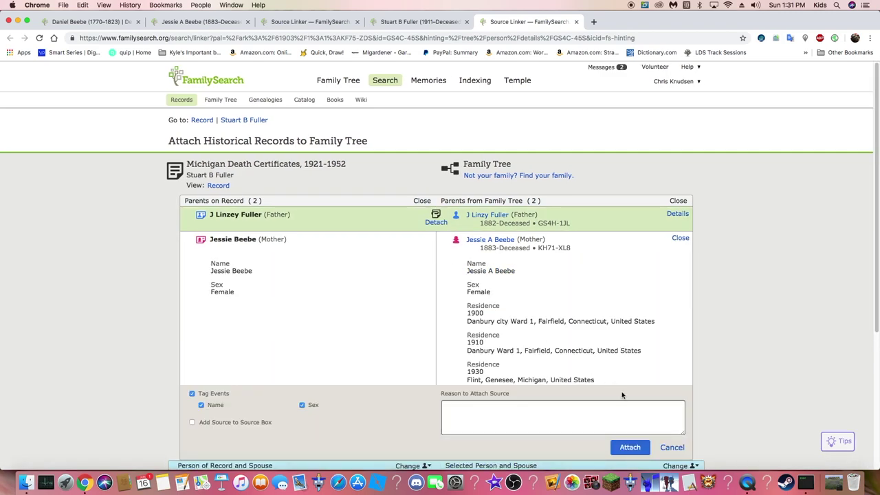
pyautogui.click(629, 446)
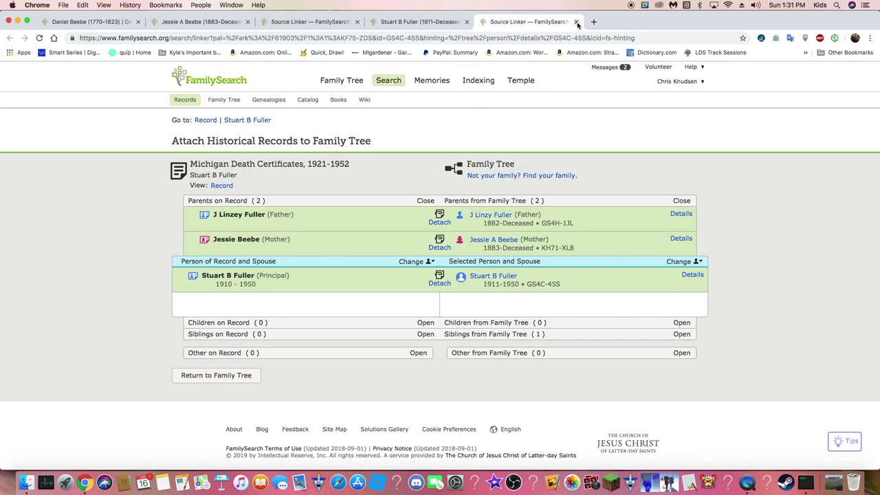
pyautogui.click(577, 23)
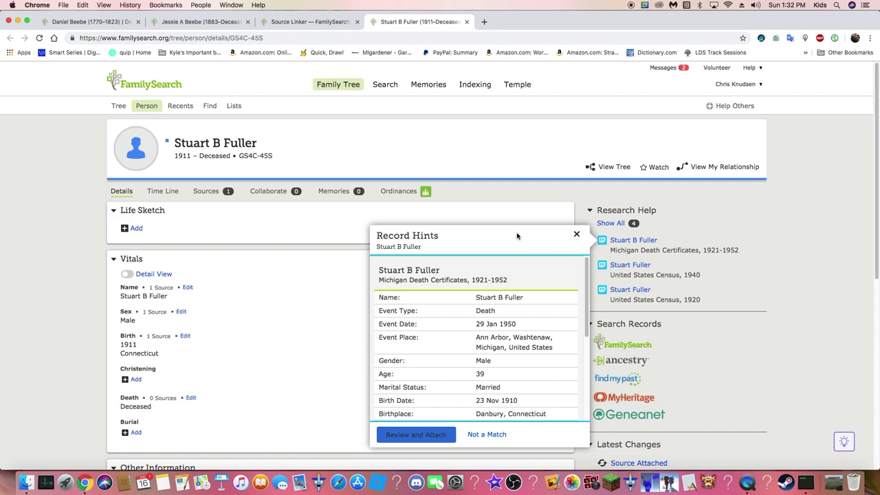
pyautogui.click(465, 22)
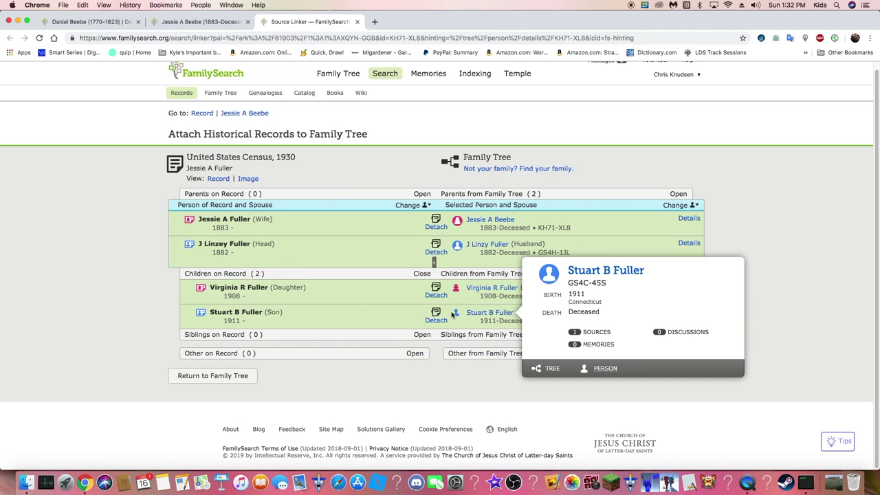
pyautogui.click(490, 289)
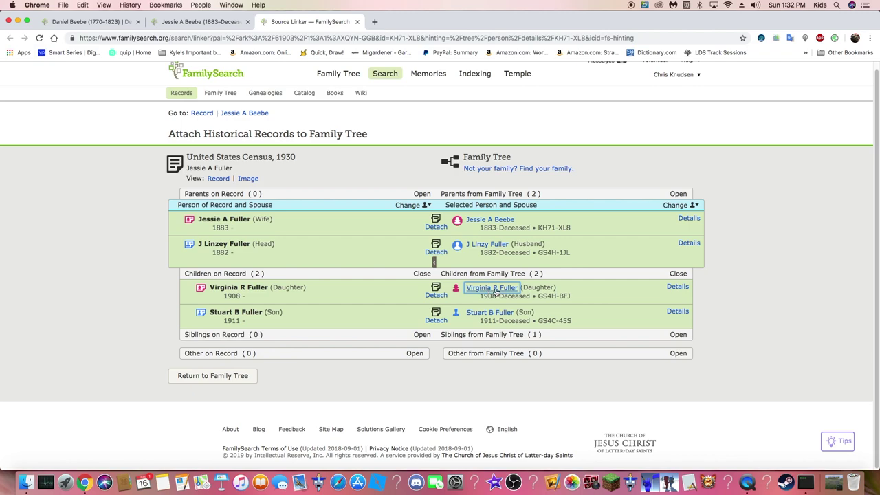
pyautogui.click(496, 292)
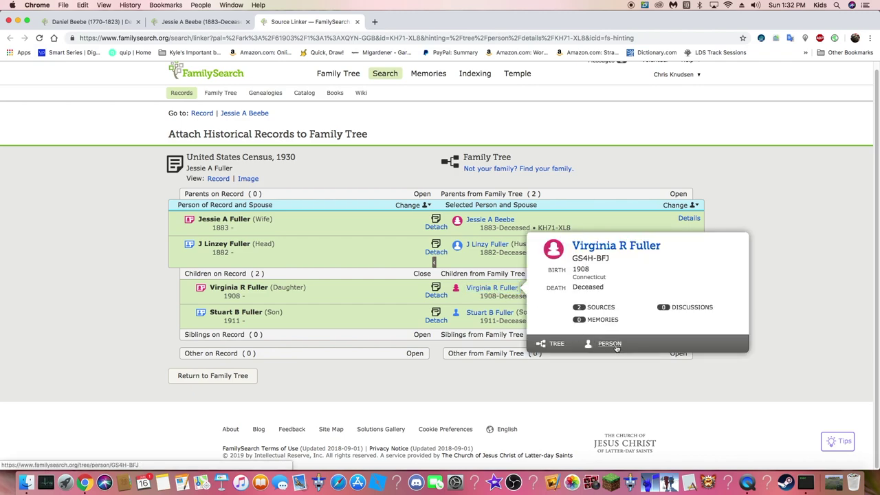
pyautogui.click(609, 345)
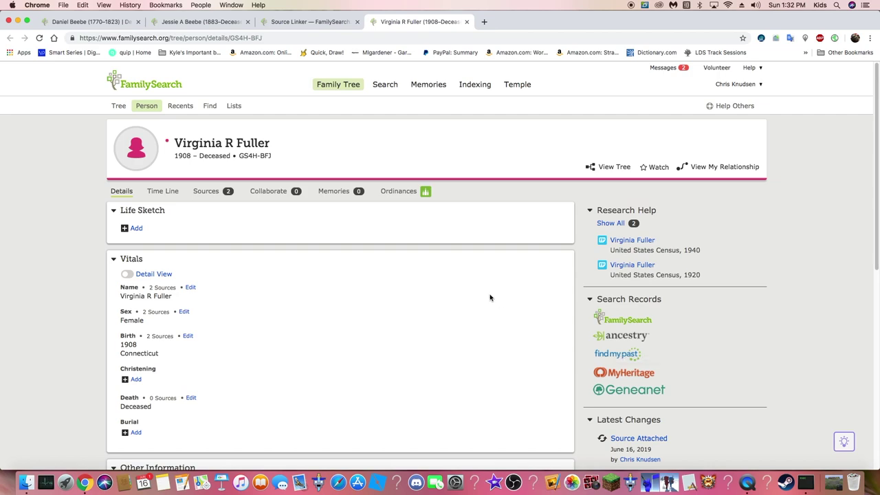
pyautogui.click(626, 266)
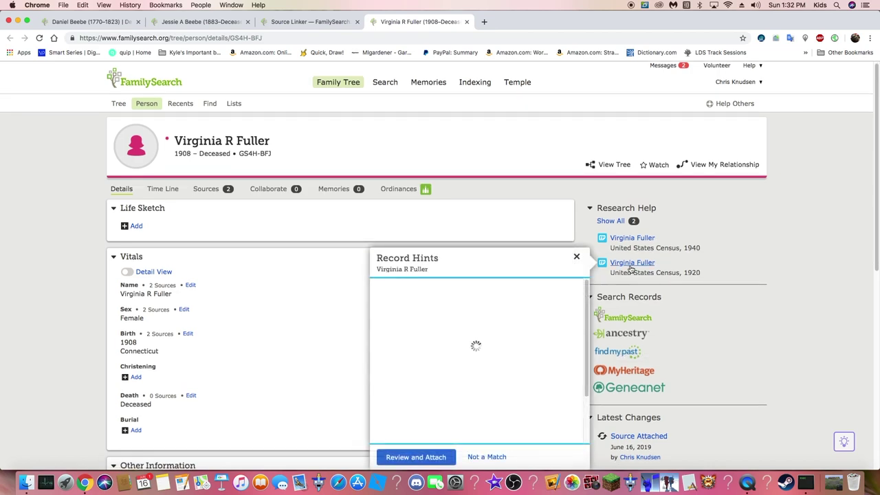
pyautogui.click(429, 457)
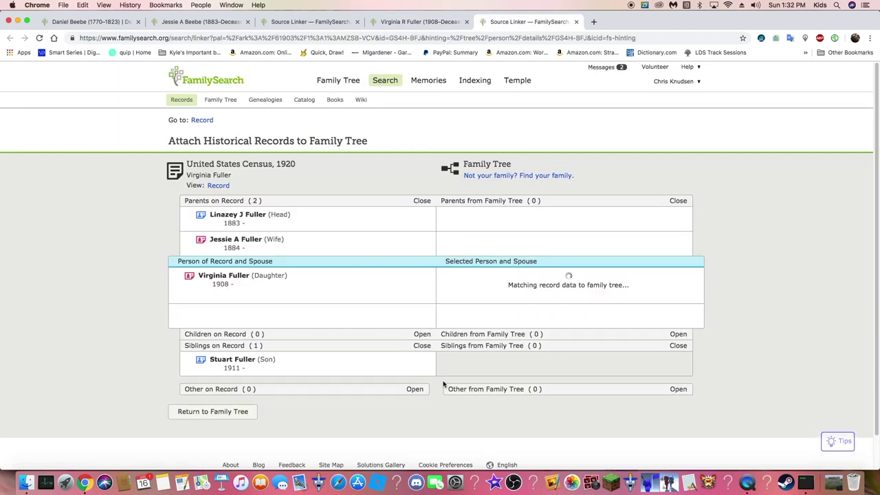
pyautogui.scroll(-1, 443, 385)
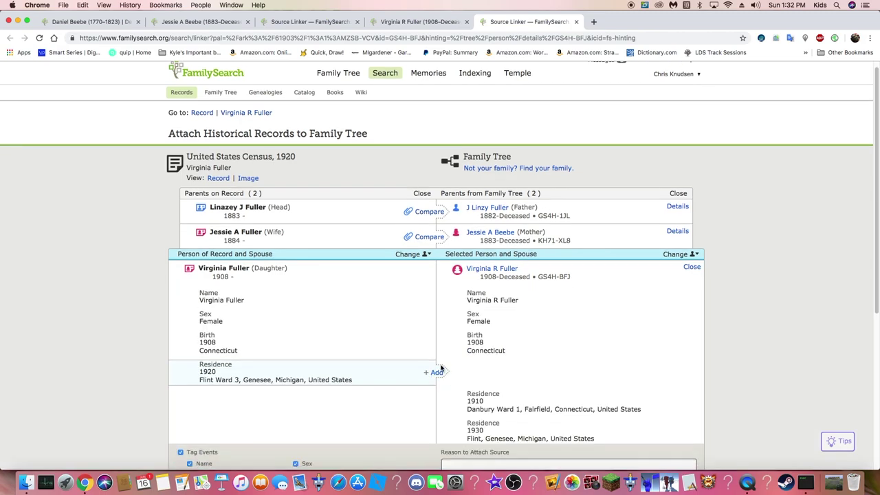
pyautogui.click(437, 373)
pyautogui.scroll(-2, 650, 456)
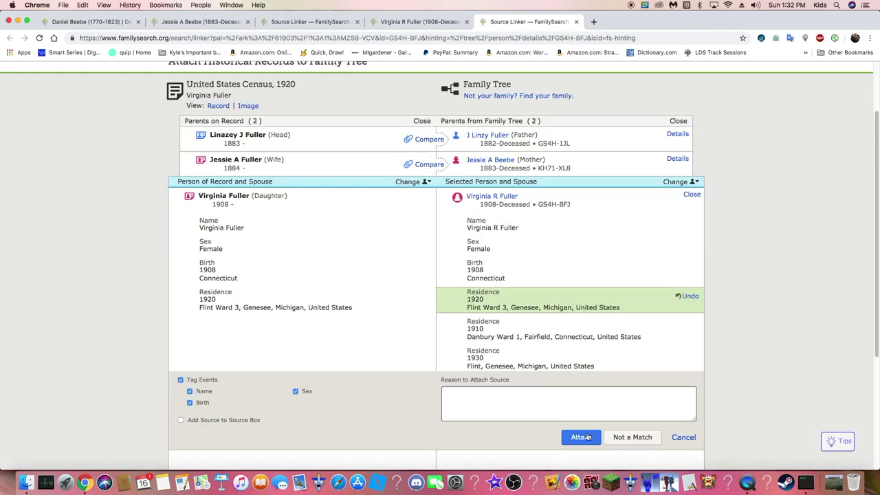
pyautogui.click(585, 437)
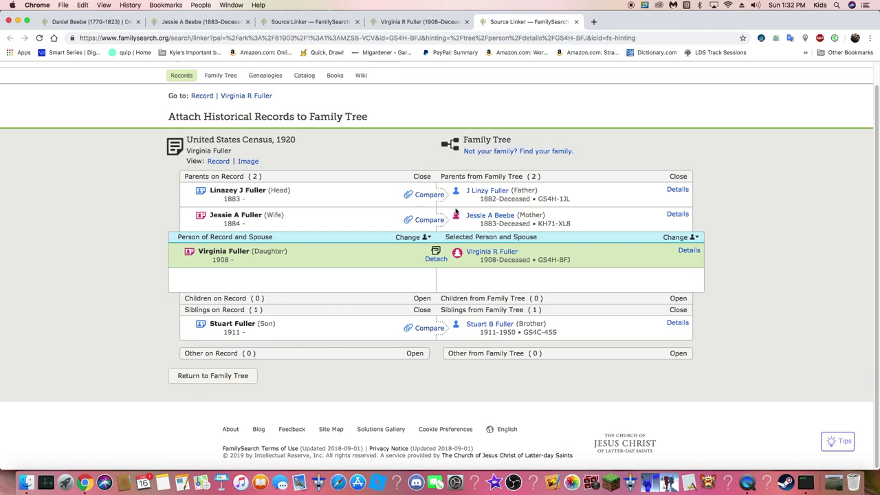
pyautogui.click(427, 195)
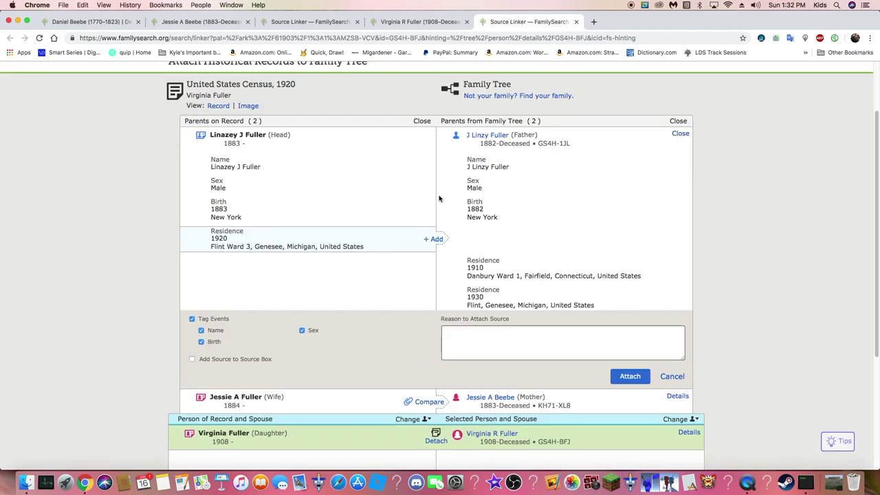
pyautogui.click(437, 239)
pyautogui.click(629, 376)
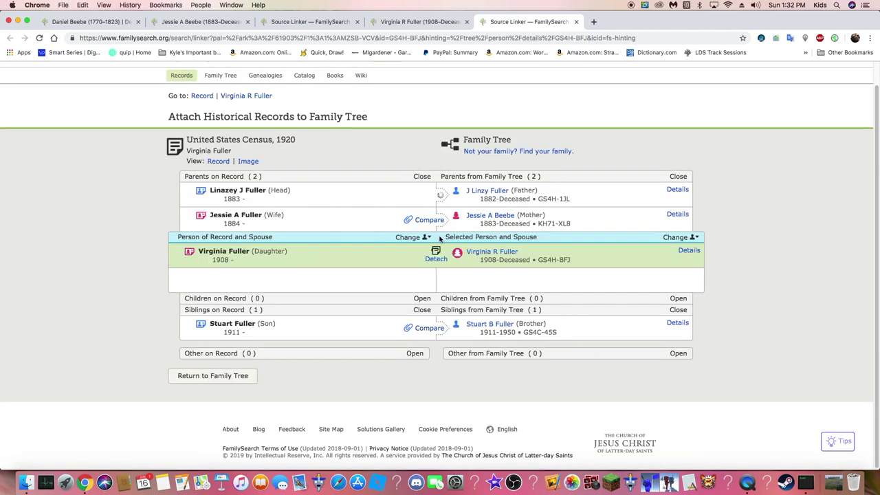
pyautogui.click(428, 220)
pyautogui.click(435, 261)
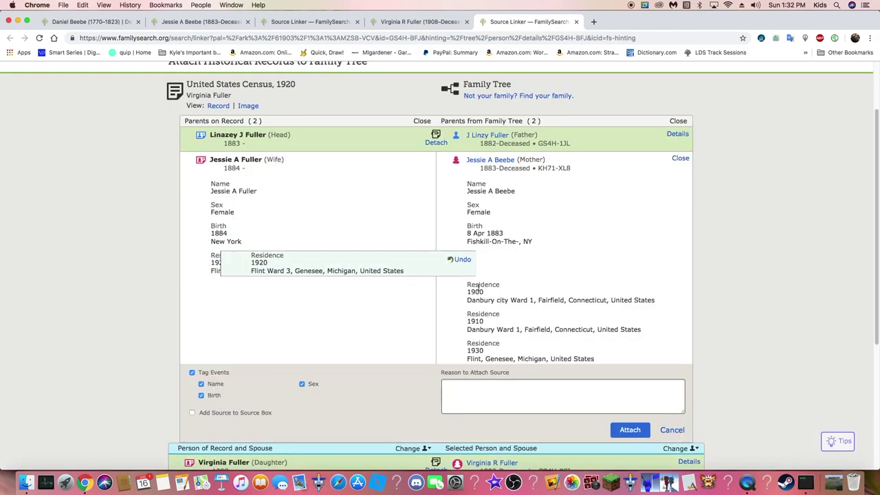
pyautogui.click(629, 430)
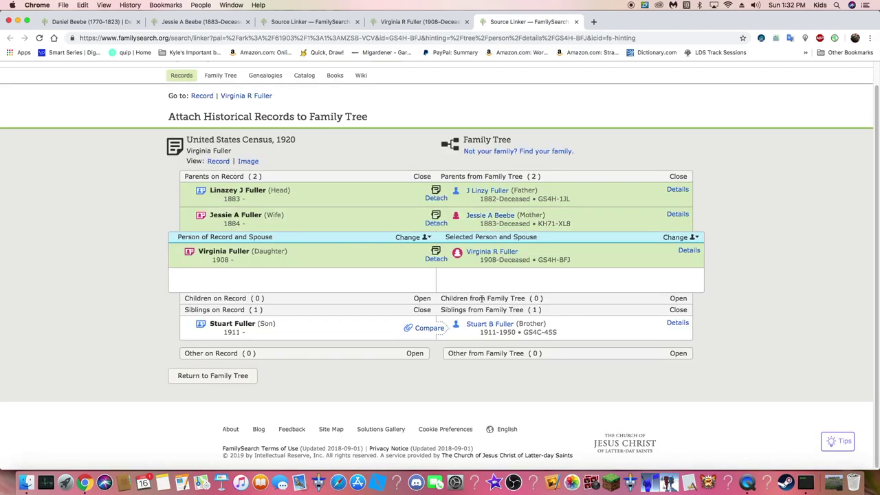
pyautogui.click(426, 328)
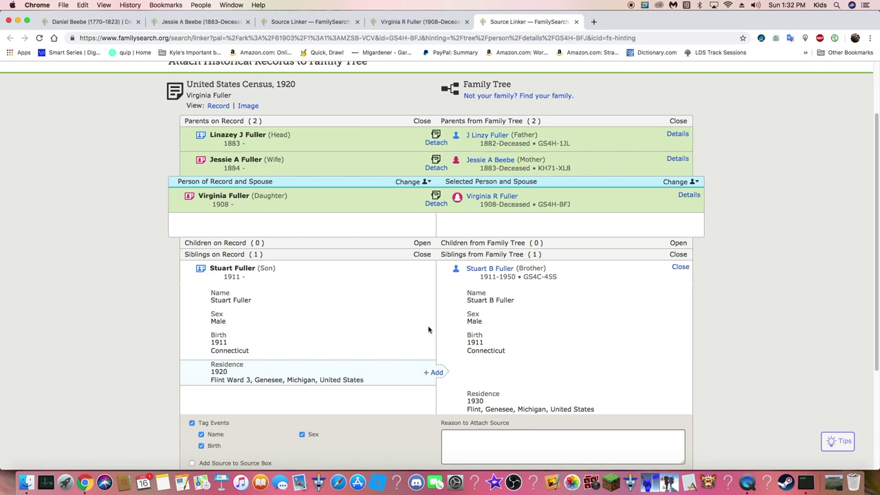
pyautogui.click(437, 372)
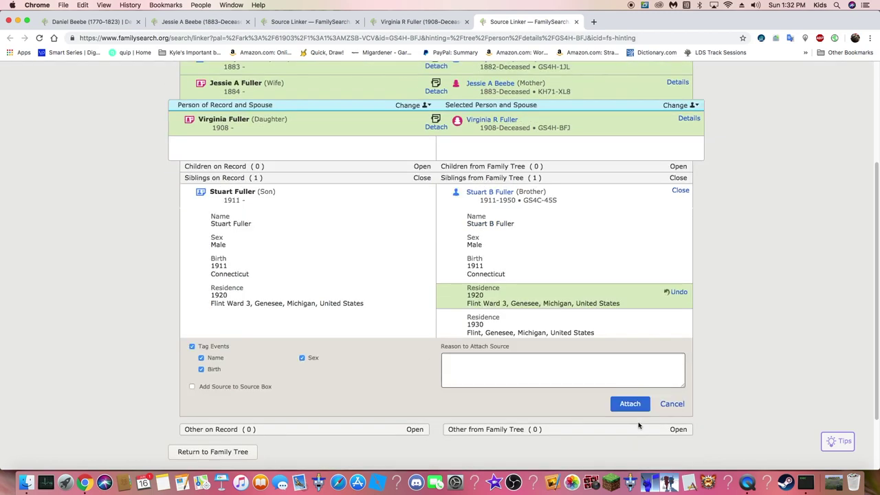
pyautogui.click(629, 404)
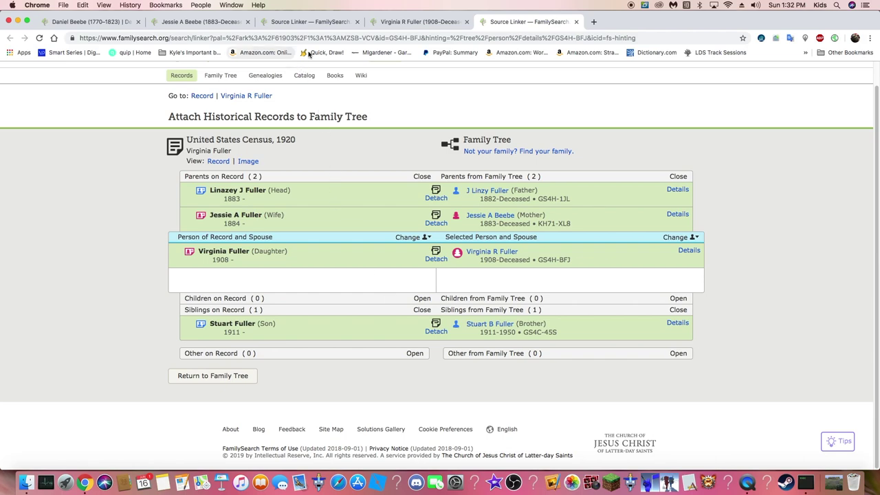
# Step: Close the finished 1920 linker and begin attaching Virginia's 1940 census hint
pyautogui.click(576, 23)
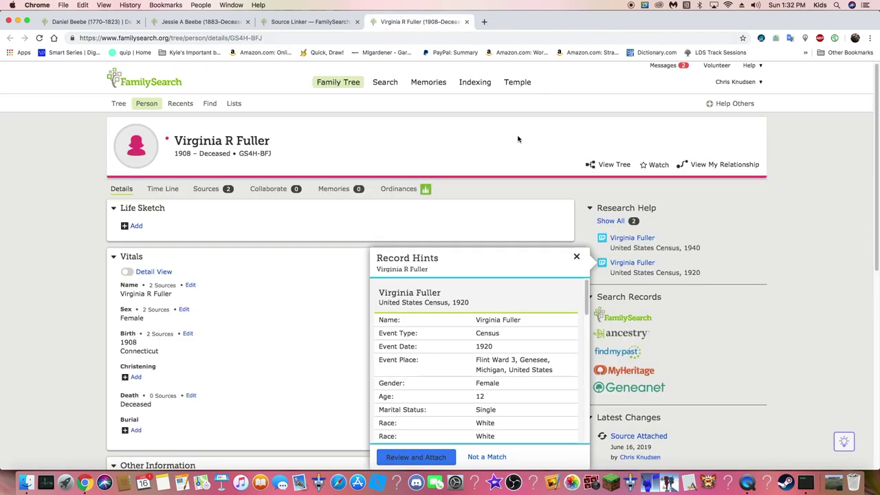
pyautogui.click(630, 240)
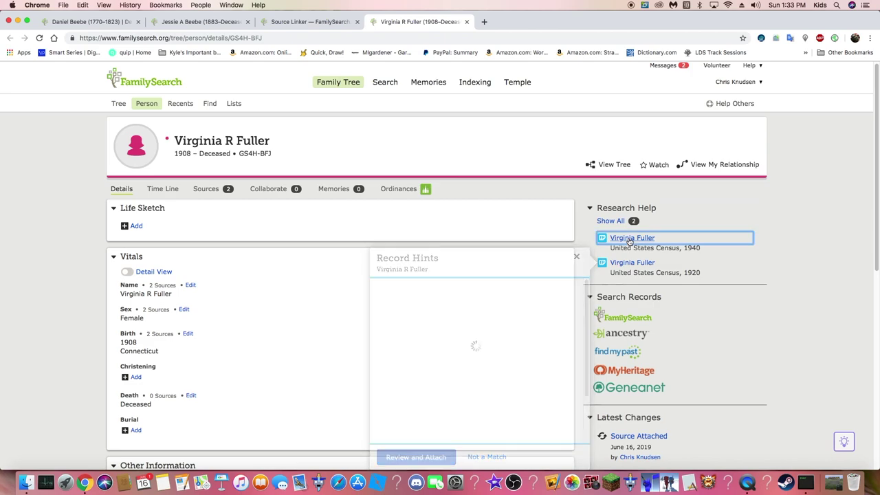
pyautogui.click(450, 339)
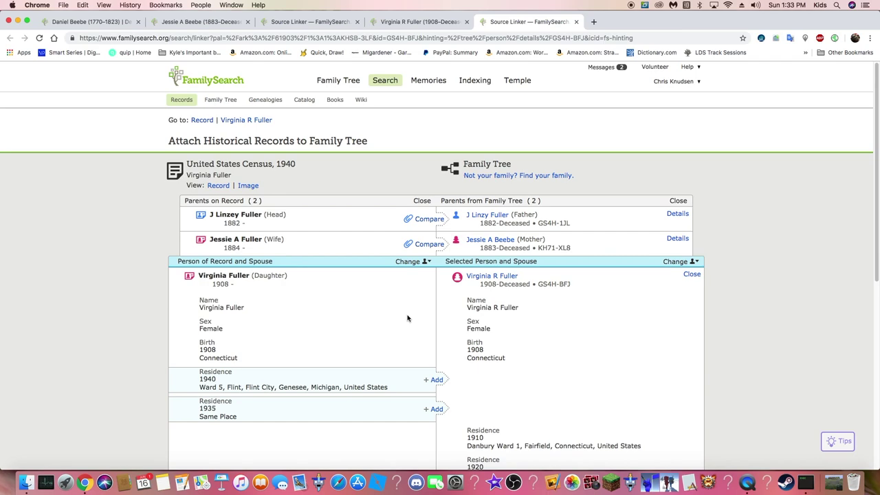
# Step: Add the 1940 Ward 5 Flint and 1935 residences to Virginia and attach the 1940 census
pyautogui.click(435, 380)
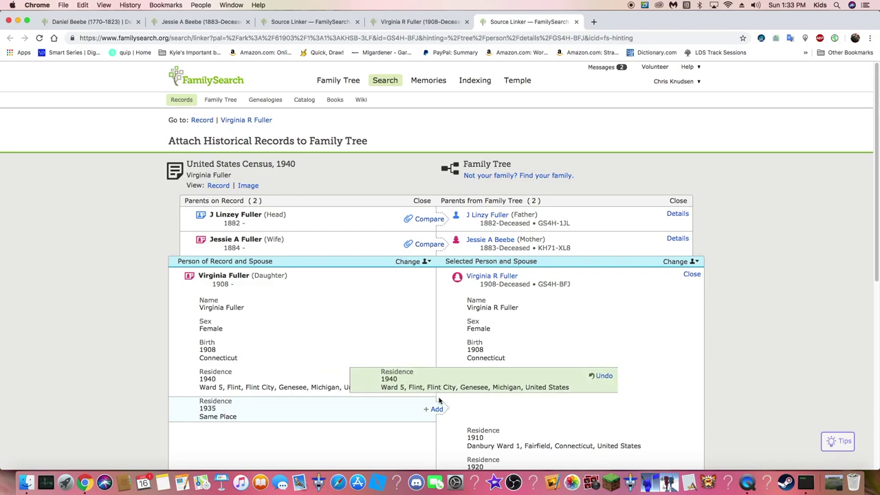
pyautogui.click(437, 410)
pyautogui.scroll(-4, 395, 371)
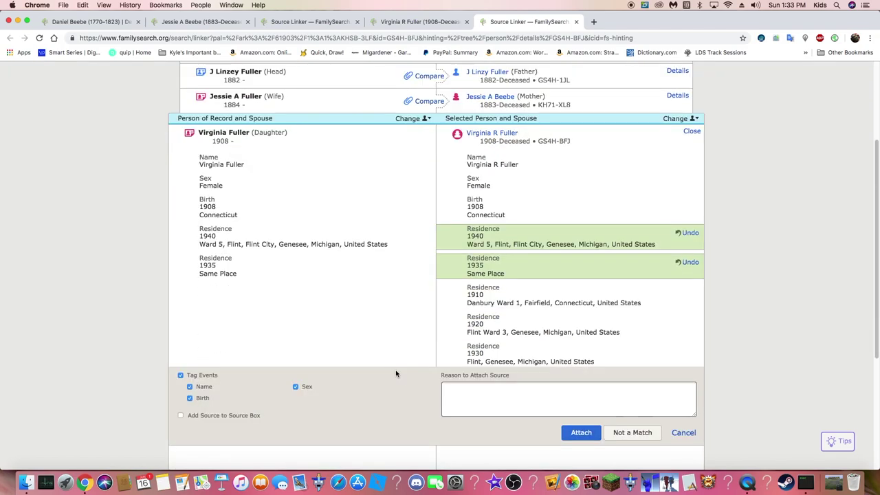
pyautogui.click(579, 433)
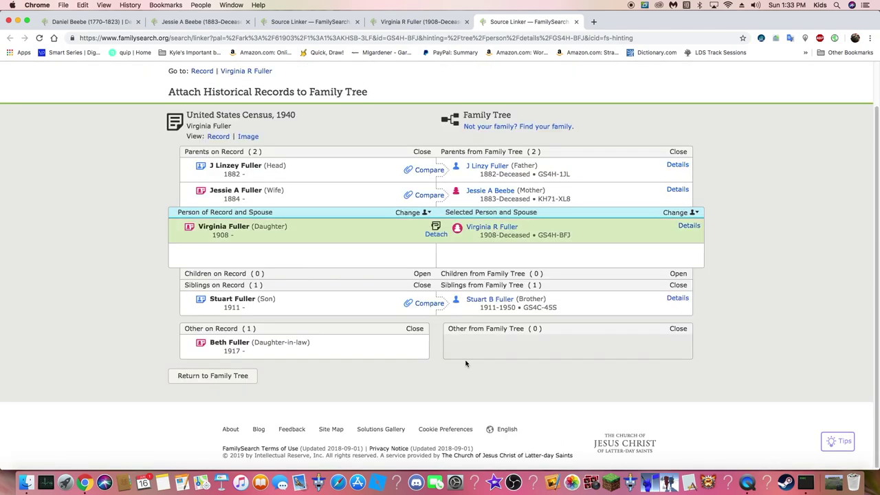
pyautogui.click(435, 172)
pyautogui.click(435, 269)
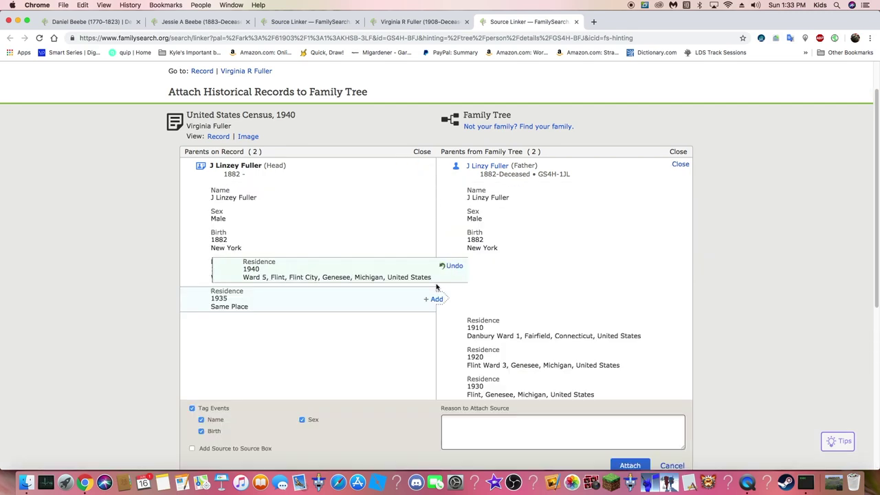
pyautogui.click(436, 300)
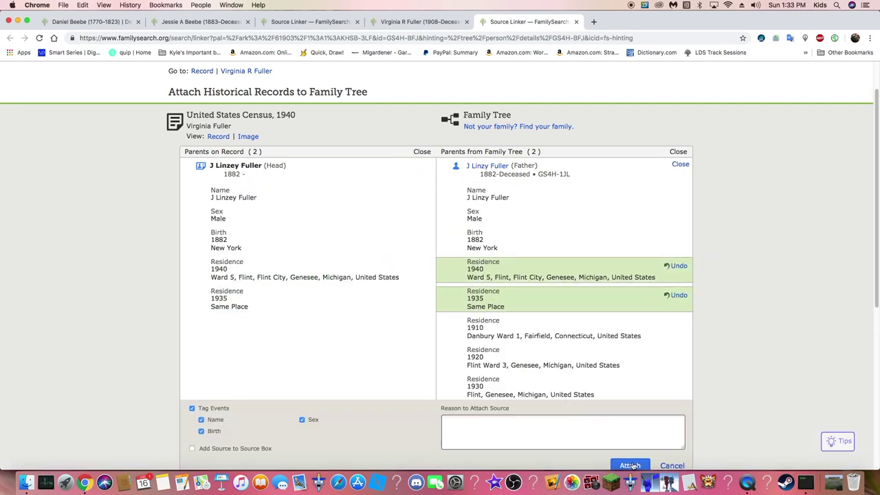
pyautogui.click(629, 465)
pyautogui.click(429, 196)
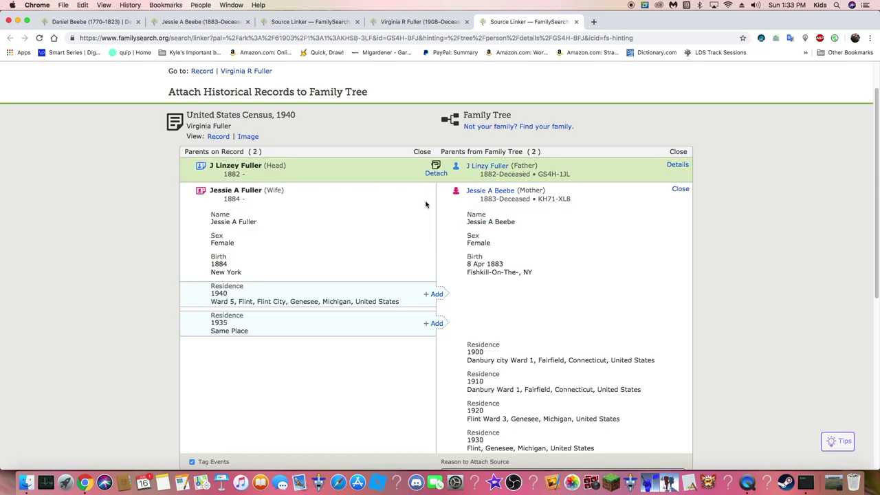
pyautogui.click(438, 294)
pyautogui.click(436, 323)
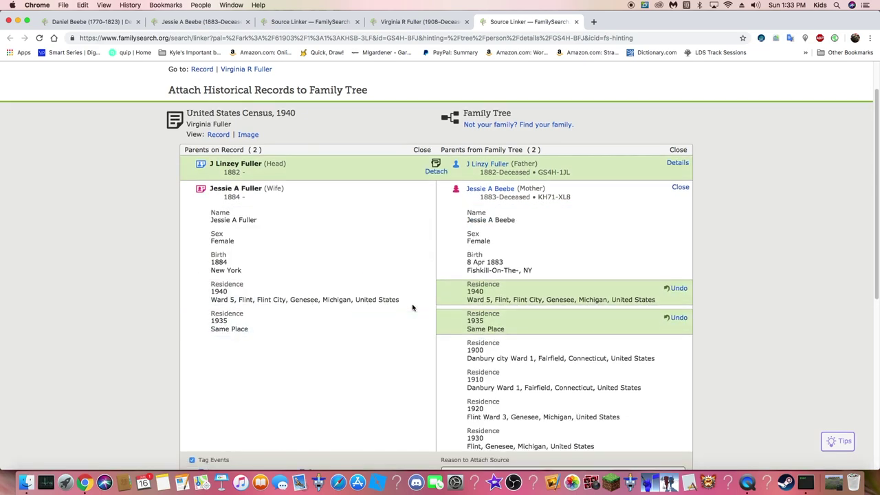
pyautogui.scroll(-3, 481, 330)
pyautogui.click(631, 371)
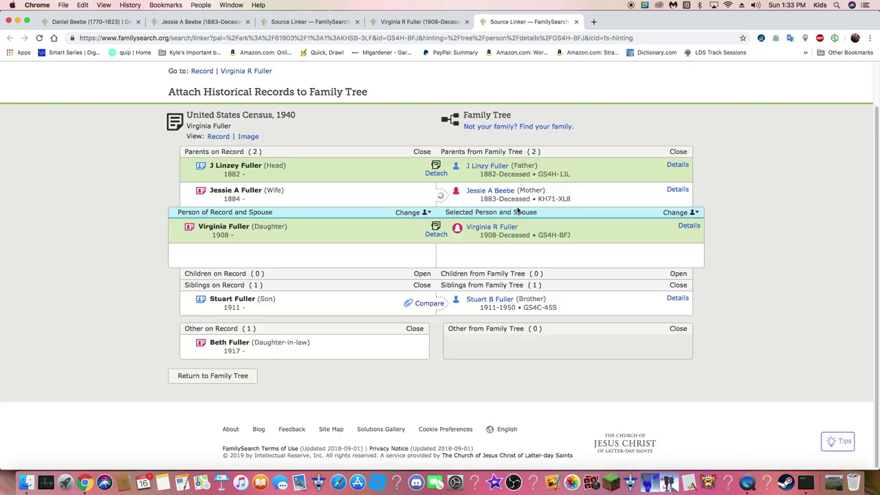
pyautogui.click(433, 303)
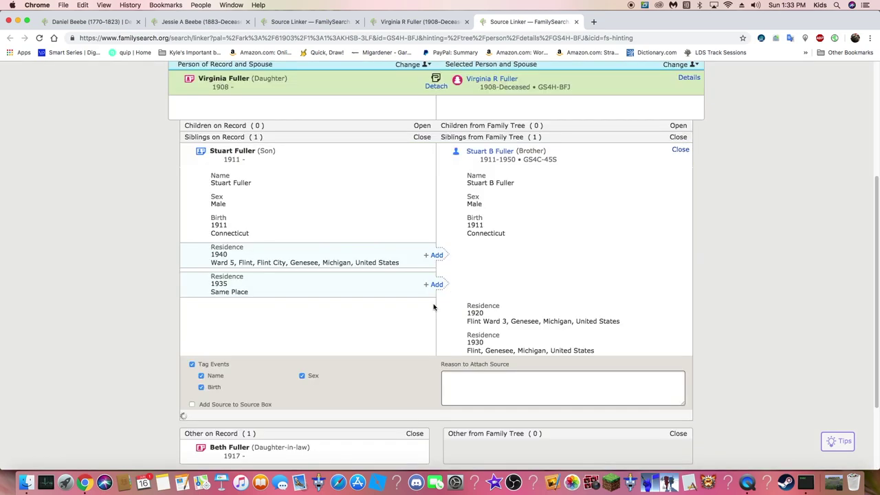
pyautogui.click(437, 255)
pyautogui.click(437, 285)
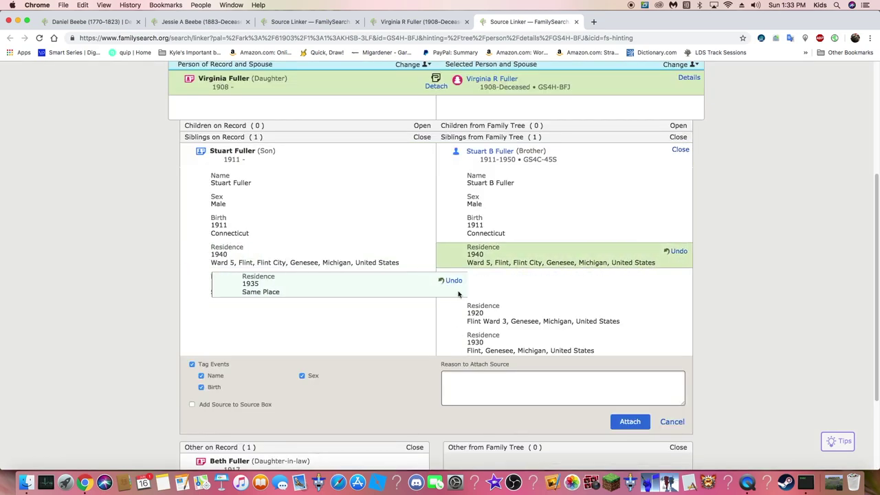
pyautogui.click(629, 421)
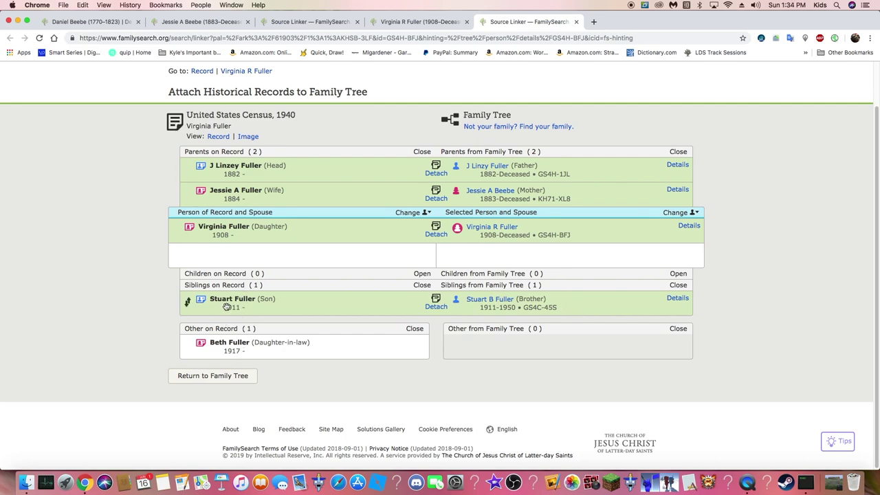
# Step: View the 1940 Flint Ward 5 census scan, zooming to the Fuller rows, then return to linking
pyautogui.click(249, 137)
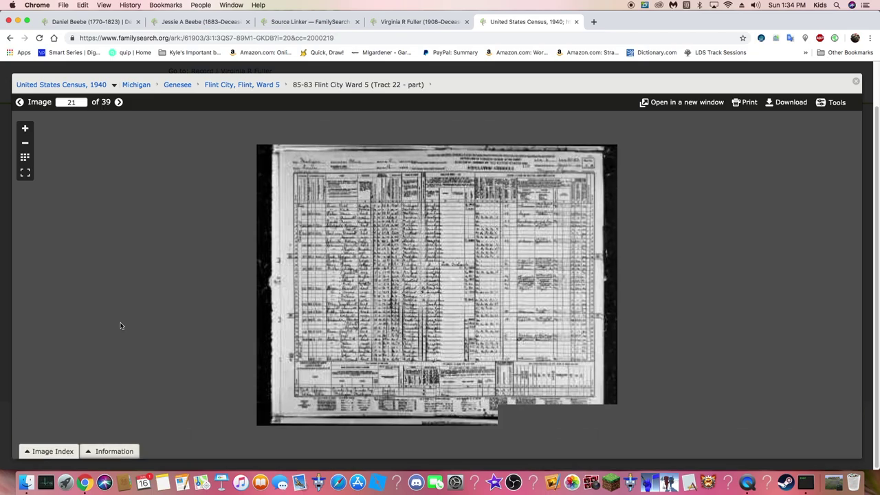
pyautogui.click(25, 129)
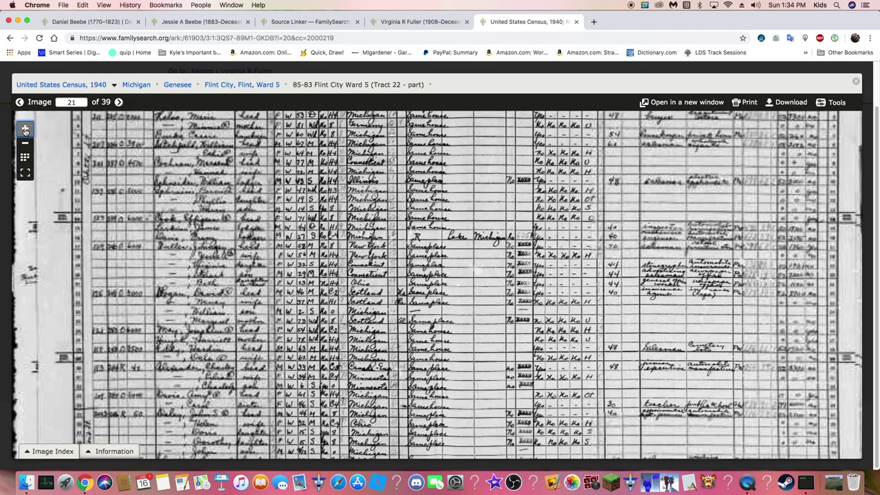
pyautogui.click(25, 129)
pyautogui.click(25, 129)
pyautogui.click(25, 143)
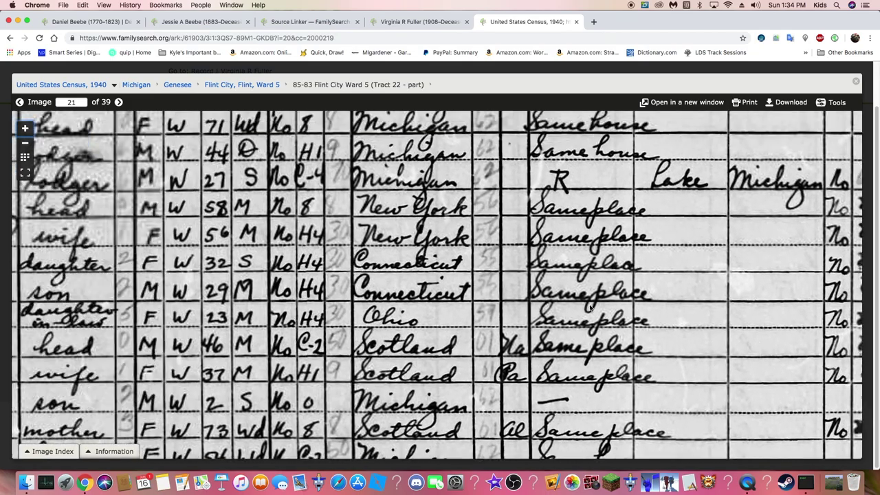
pyautogui.scroll(3, 26, 143)
pyautogui.click(25, 142)
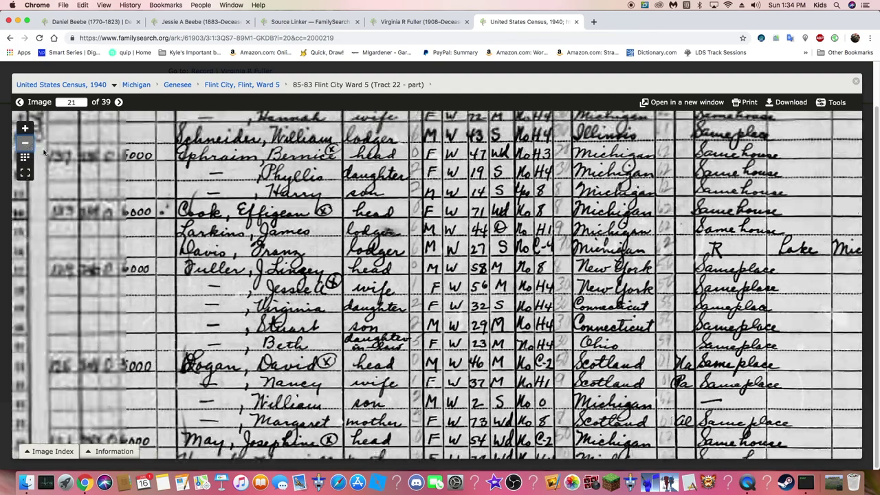
pyautogui.click(25, 143)
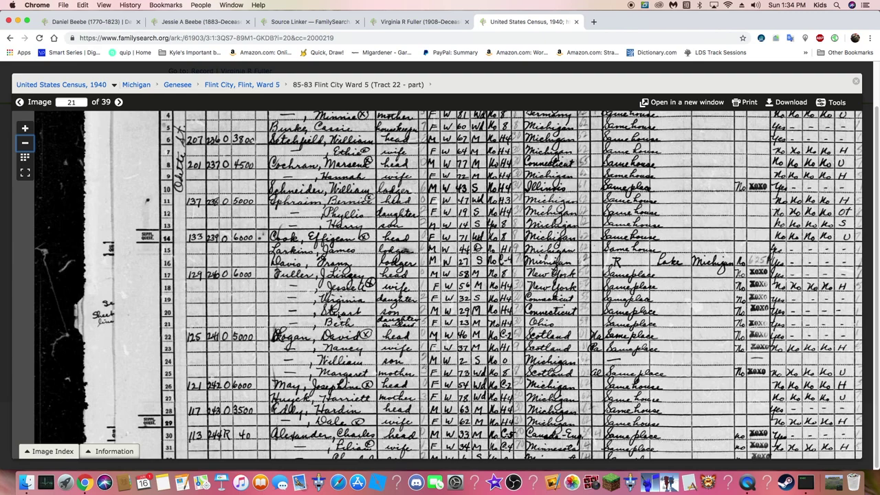
pyautogui.click(856, 84)
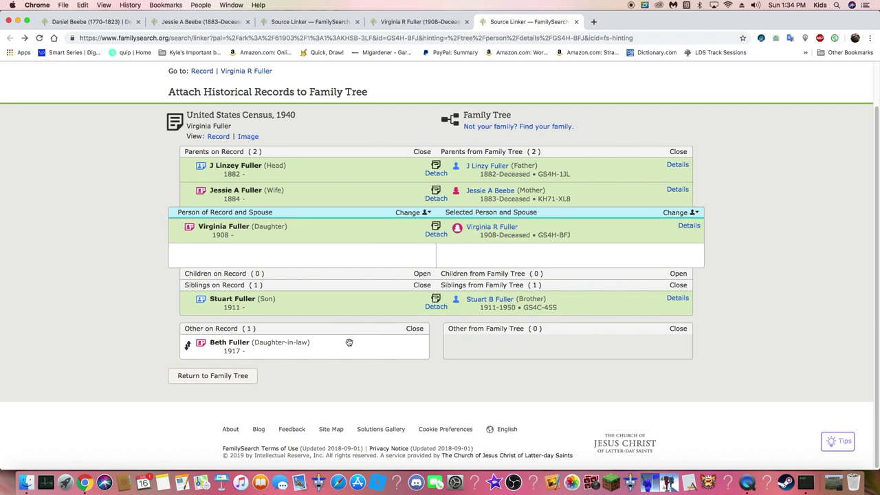
pyautogui.click(407, 213)
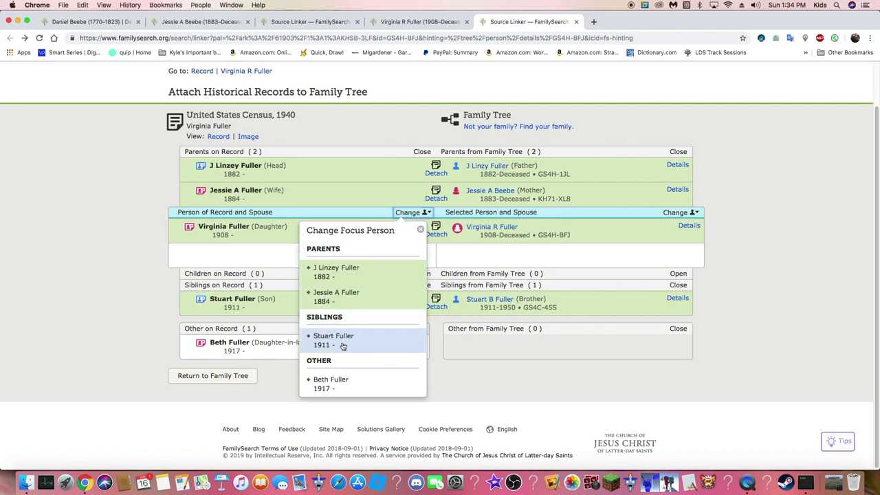
pyautogui.click(337, 339)
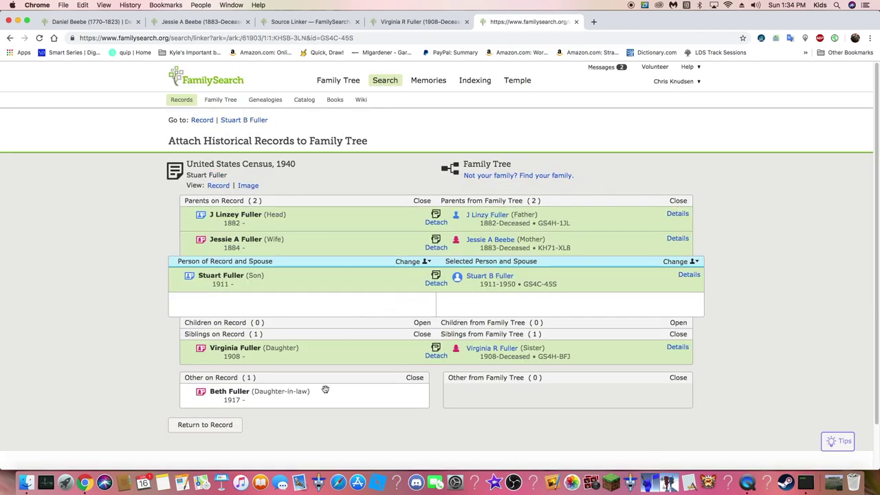
pyautogui.moveTo(305, 400)
pyautogui.moveTo(305, 400); pyautogui.dragTo(299, 303)
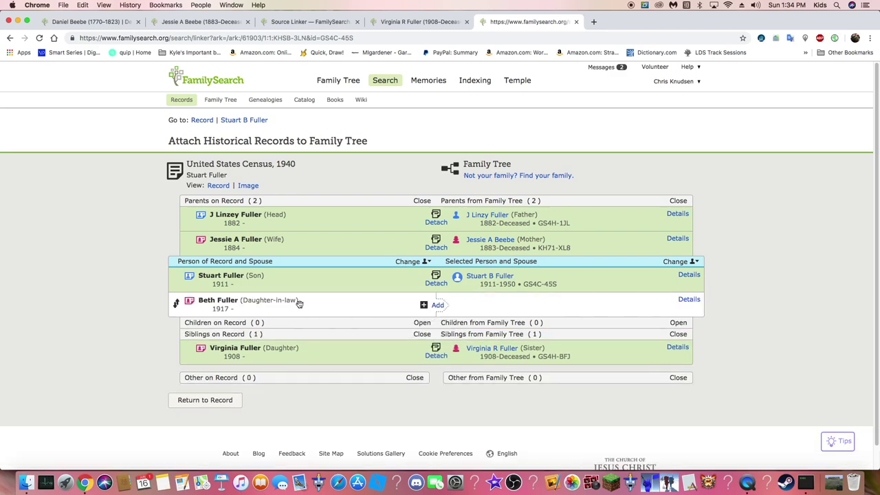
pyautogui.click(439, 307)
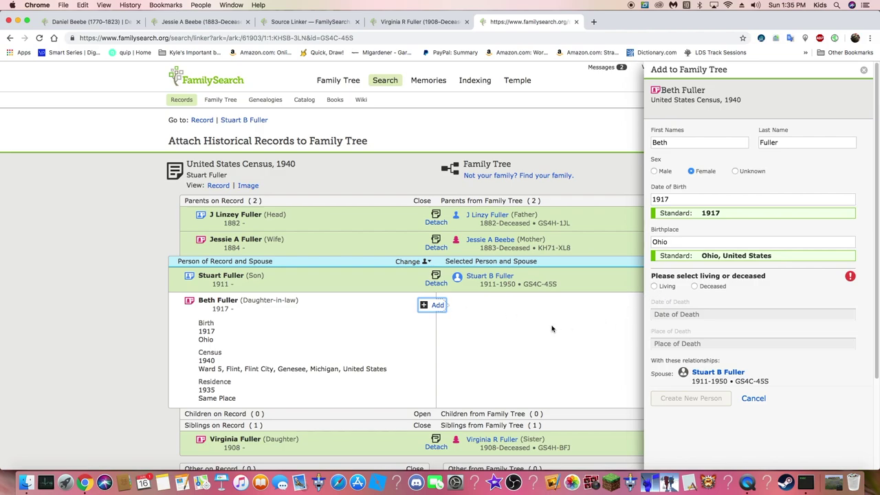
pyautogui.click(694, 288)
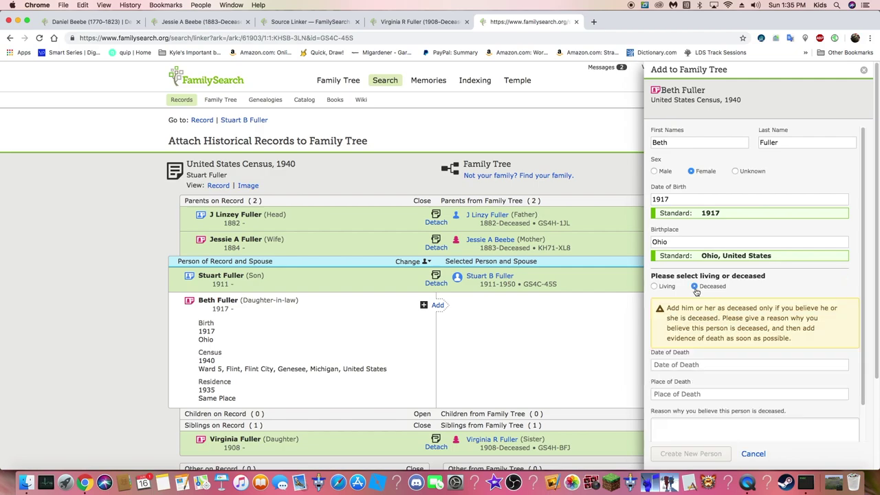
pyautogui.click(700, 429)
pyautogui.write('I')
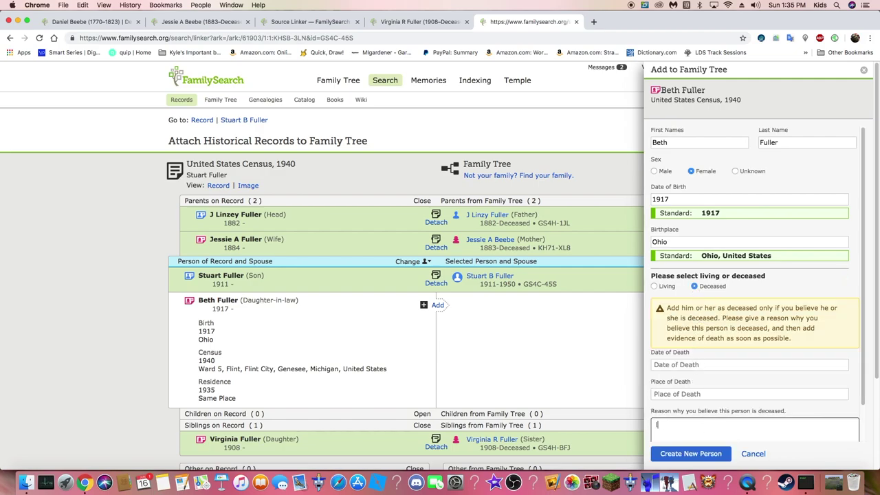
pyautogui.press('BackSpace')
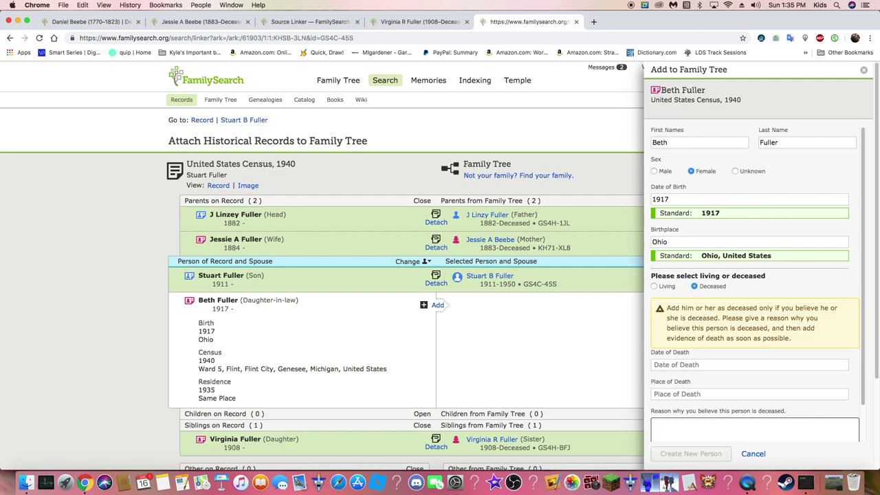
pyautogui.write('old')
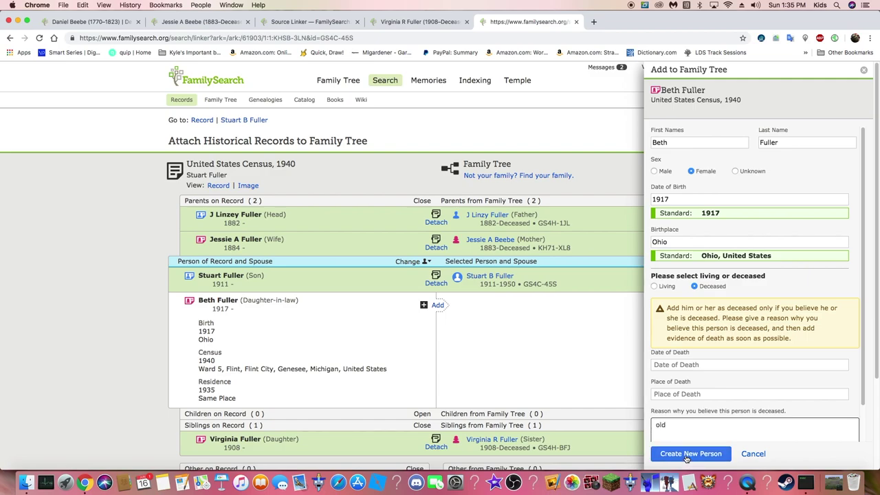
pyautogui.click(684, 455)
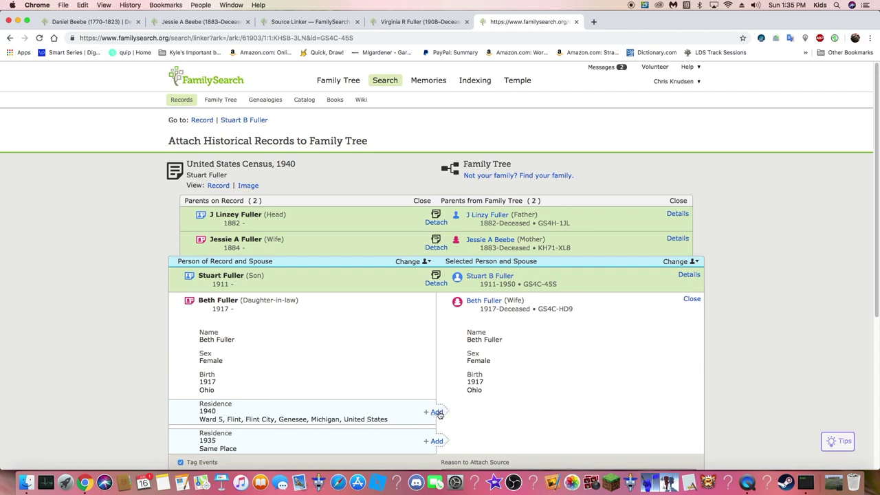
# Step: Add the 1940 and 1935 residences to Beth, attach the 1940 census, and search Ancestry for her
pyautogui.click(437, 412)
pyautogui.click(435, 440)
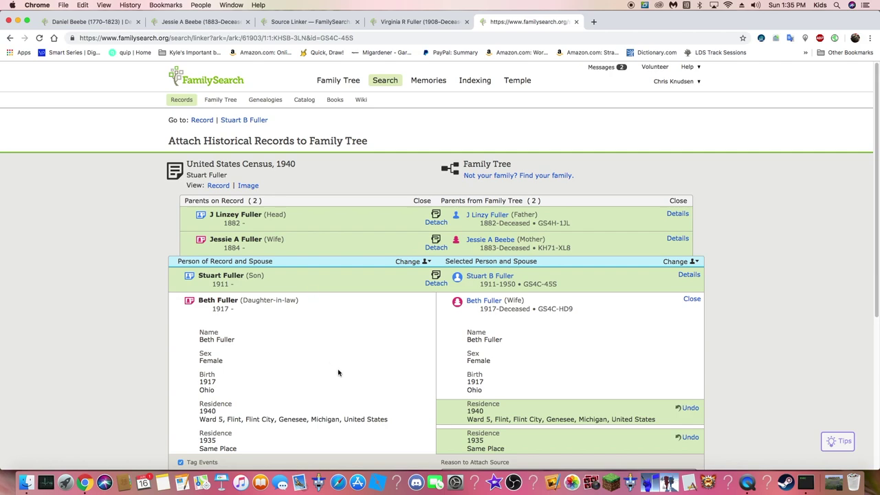
pyautogui.scroll(-4, 338, 369)
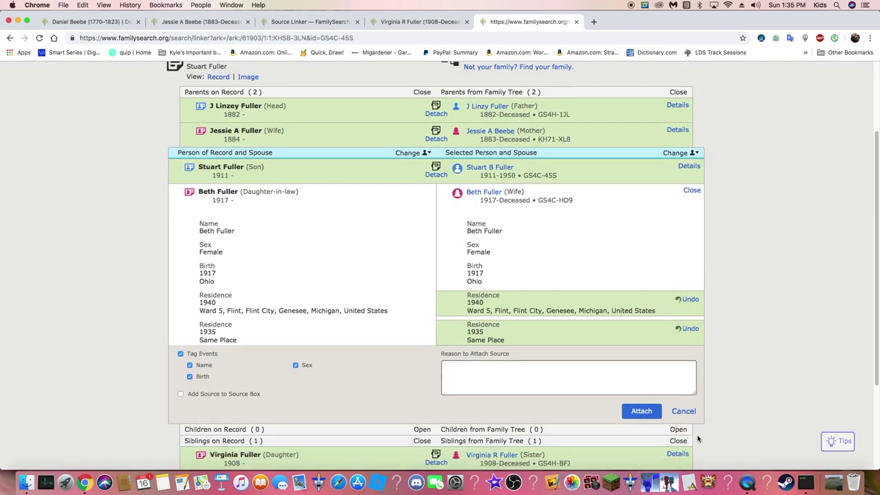
pyautogui.click(641, 411)
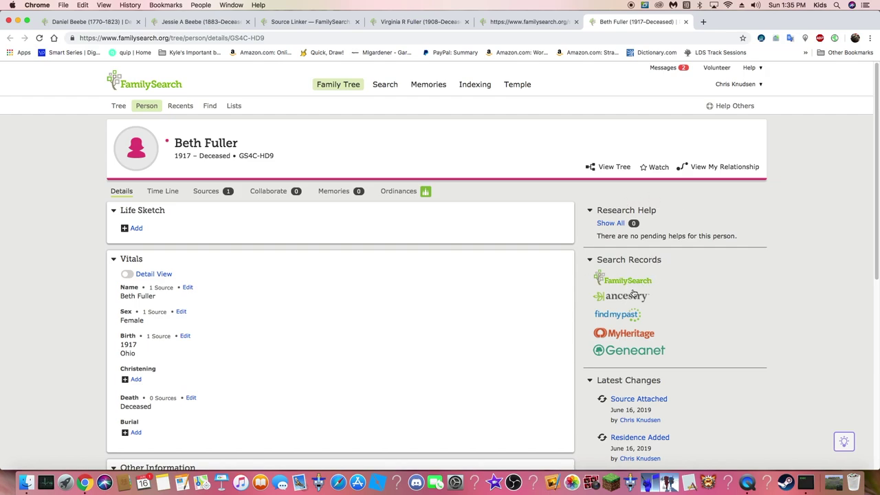
pyautogui.click(627, 298)
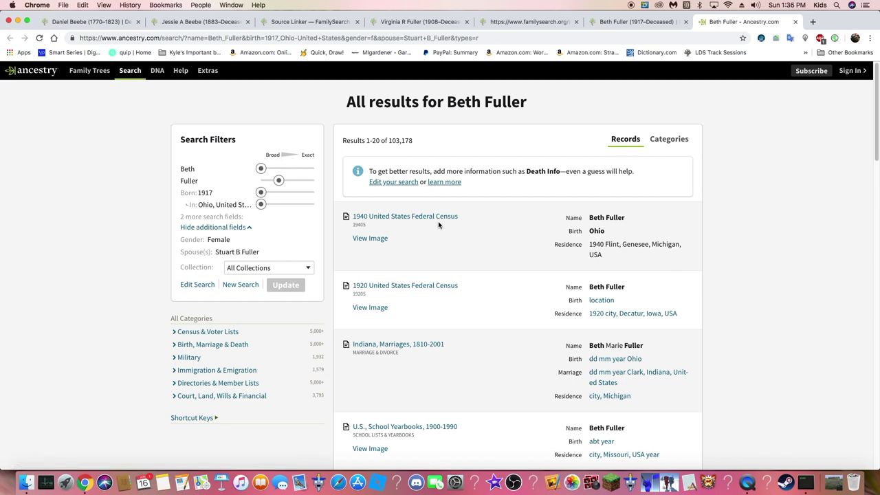
pyautogui.click(436, 218)
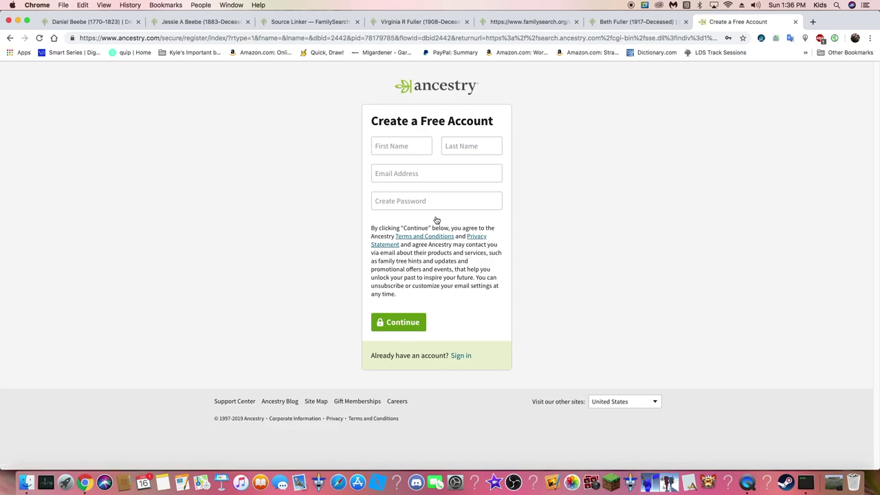
pyautogui.click(467, 358)
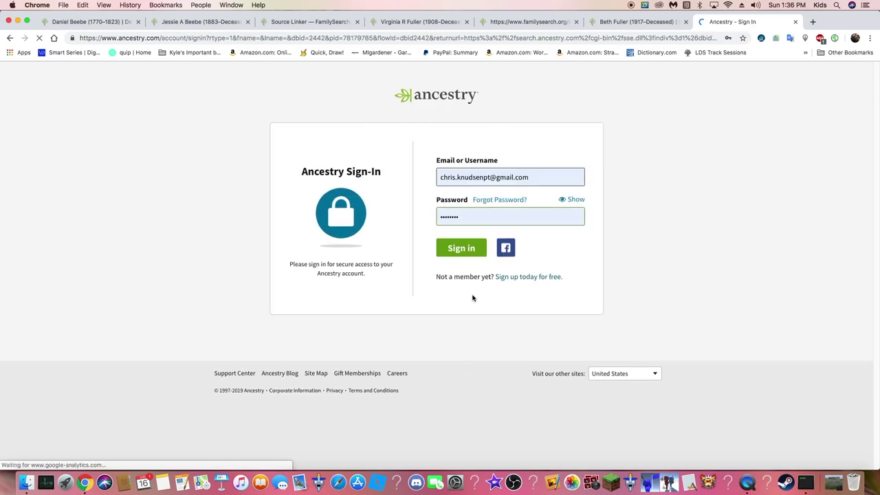
pyautogui.click(467, 250)
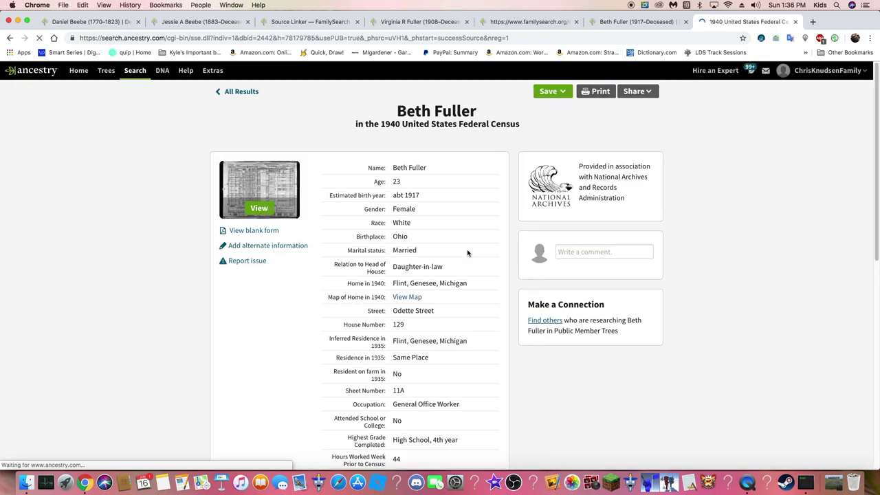
pyautogui.scroll(-1, 457, 253)
pyautogui.scroll(-3, 458, 253)
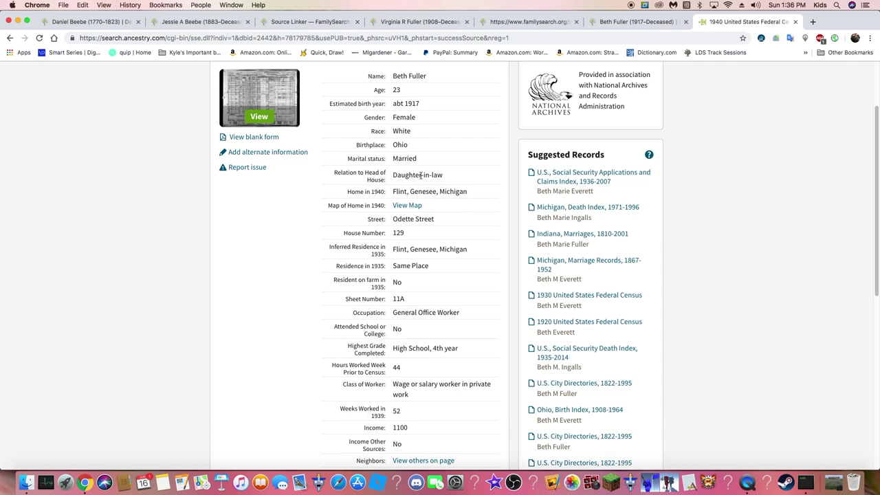
pyautogui.scroll(-3, 376, 336)
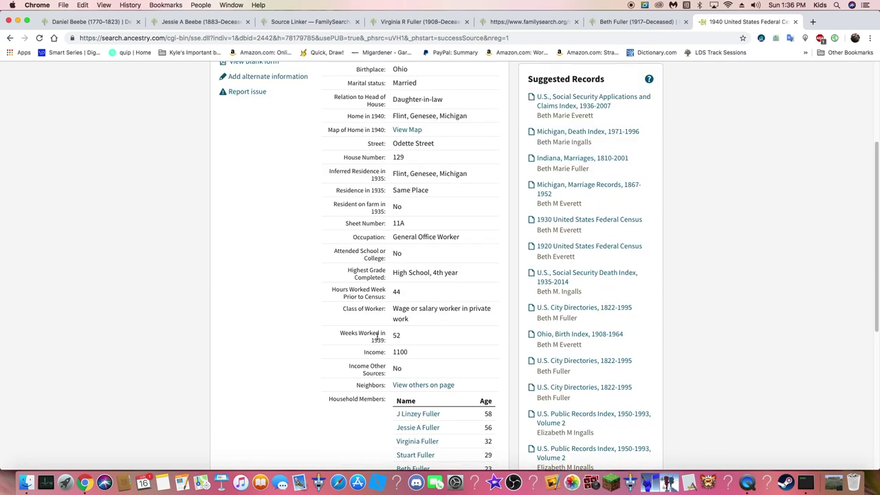
pyautogui.scroll(-3, 377, 335)
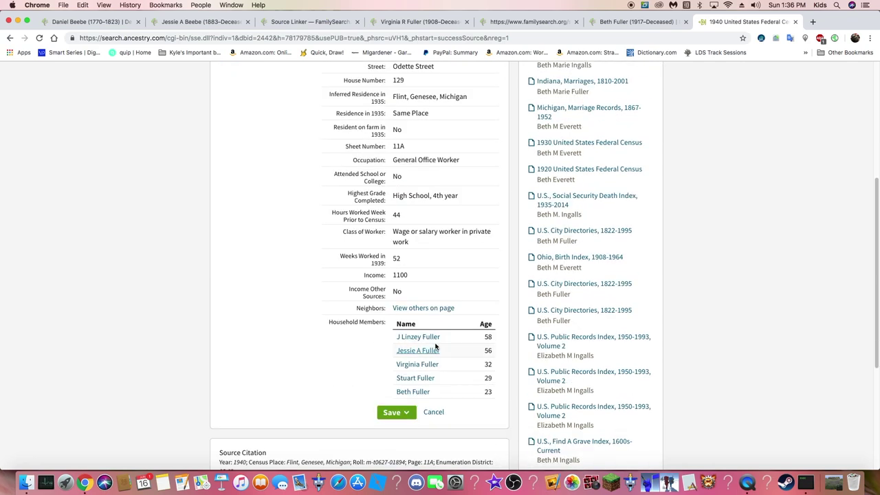
pyautogui.scroll(8, 404, 374)
pyautogui.scroll(2, 405, 373)
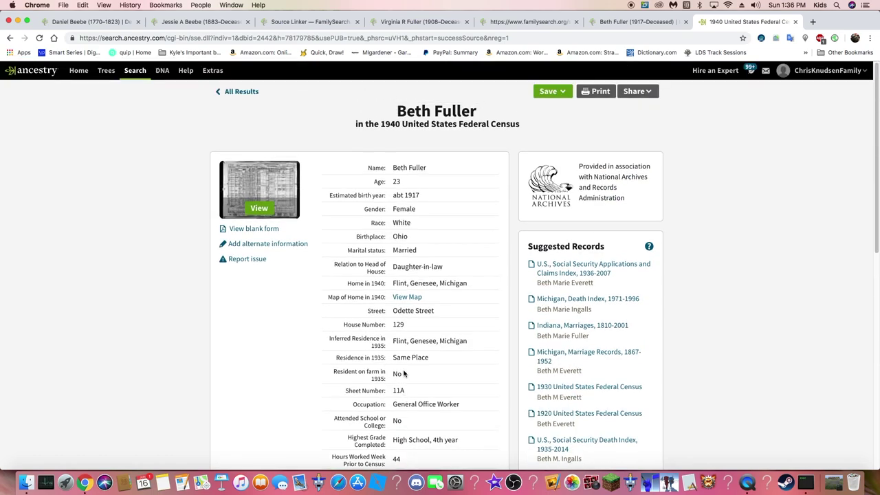
pyautogui.click(573, 271)
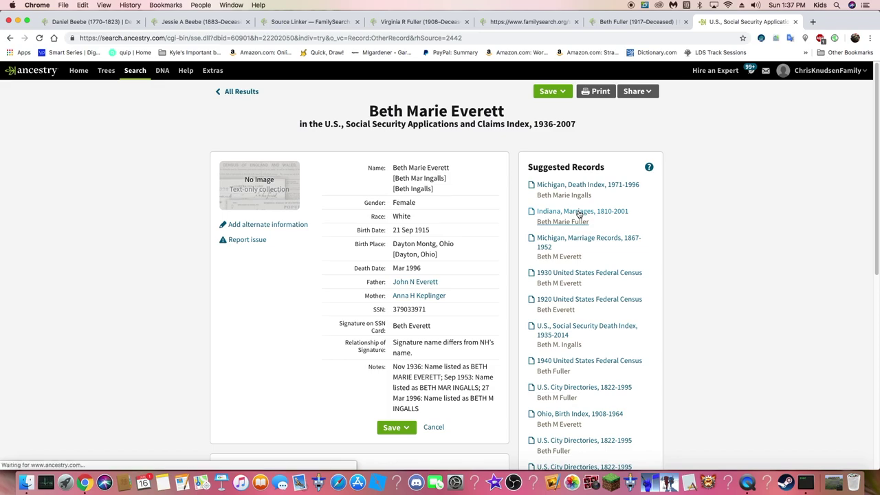
pyautogui.click(579, 213)
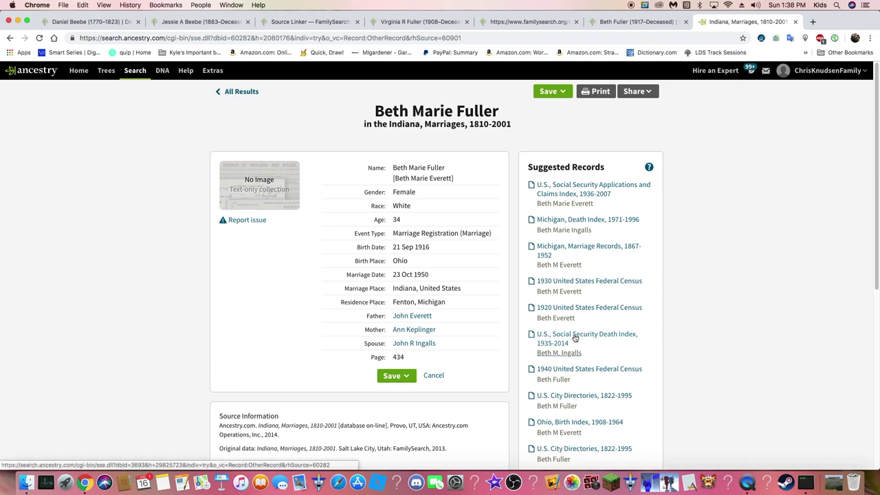
pyautogui.click(570, 251)
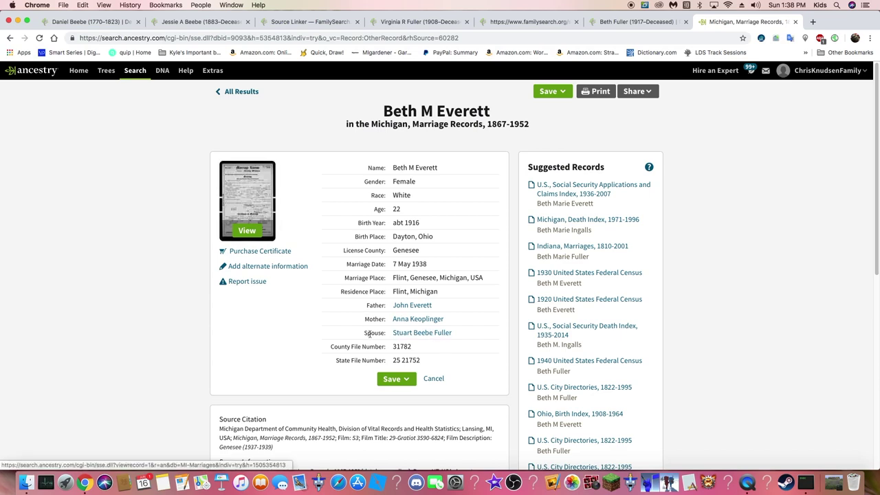
pyautogui.click(612, 23)
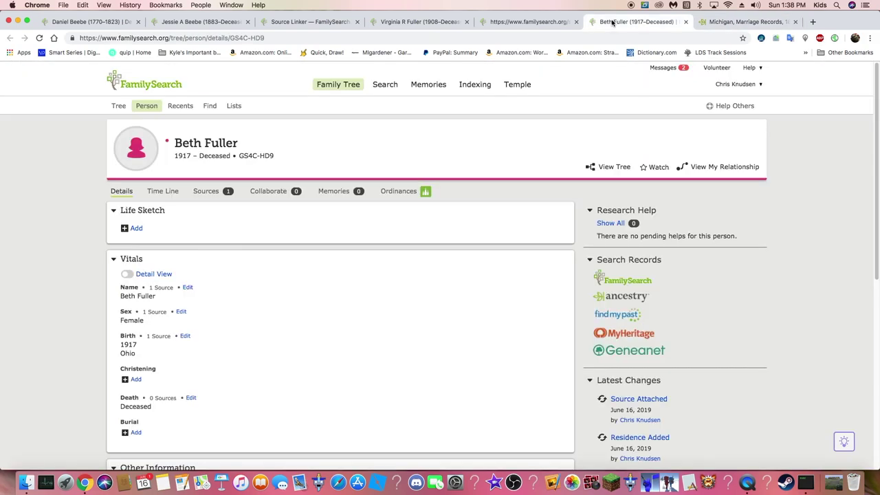
pyautogui.scroll(-5, 373, 274)
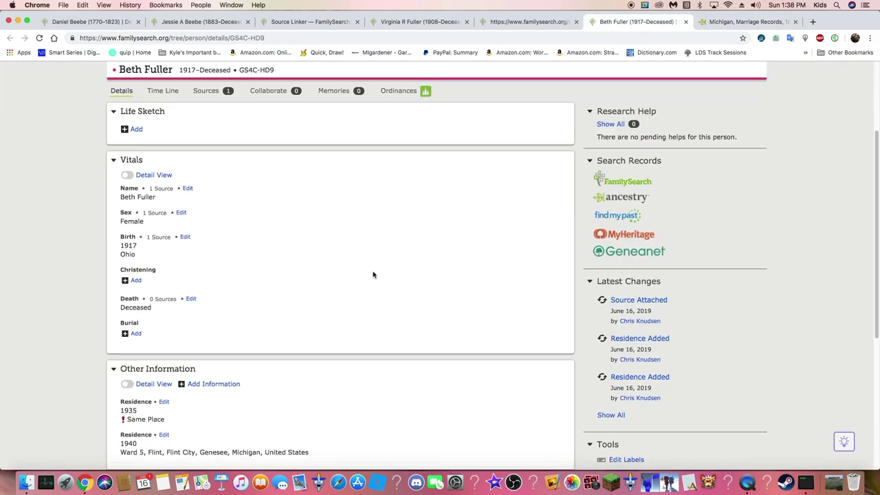
pyautogui.scroll(-2, 373, 274)
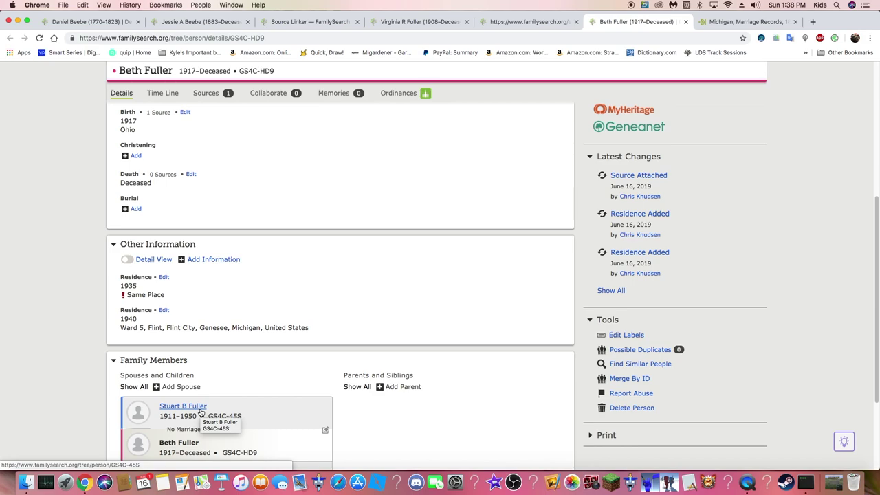
pyautogui.scroll(-1, 199, 411)
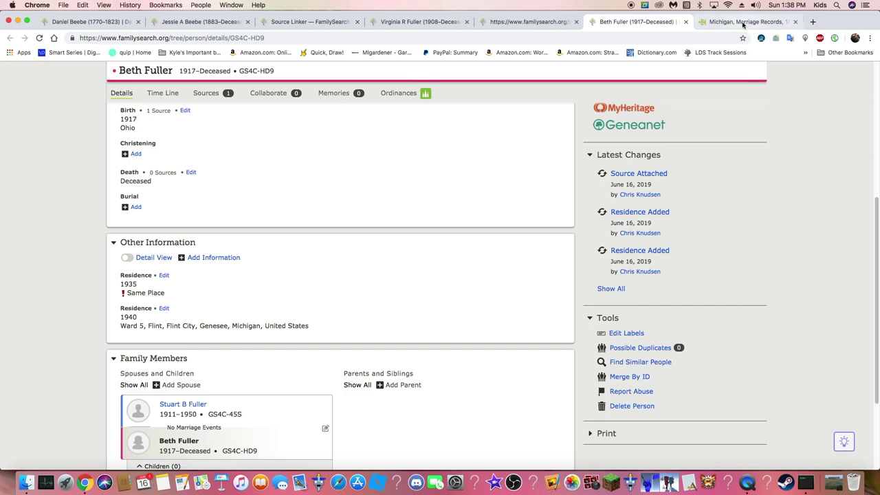
pyautogui.click(743, 26)
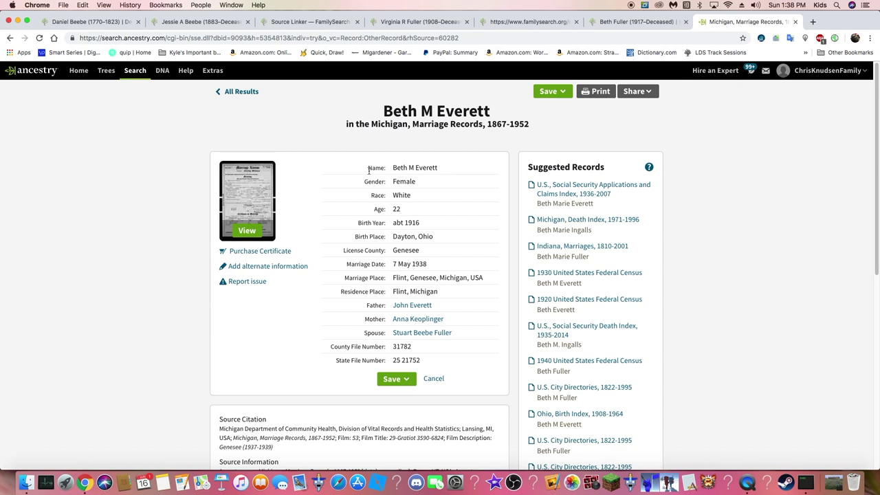
# Step: Select the marriage record's Name-through-Father details and start a RecordSeek source for FamilySearch
pyautogui.moveTo(368, 167); pyautogui.dragTo(470, 334)
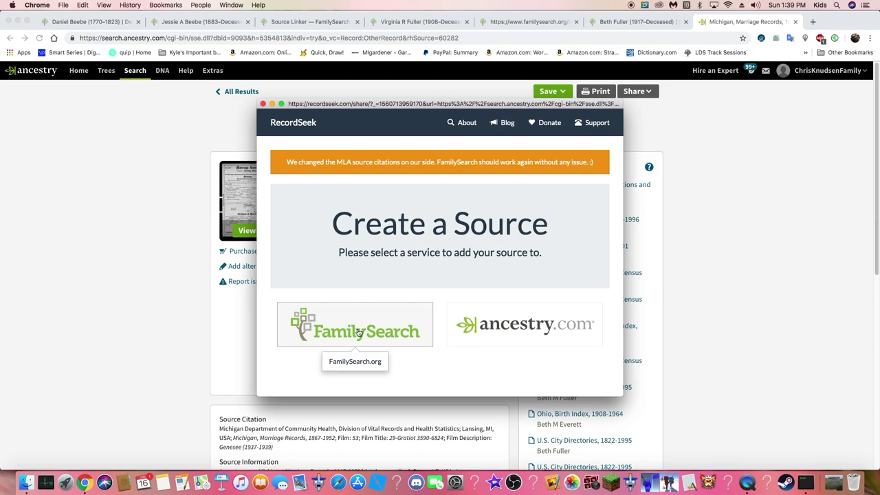
pyautogui.click(358, 332)
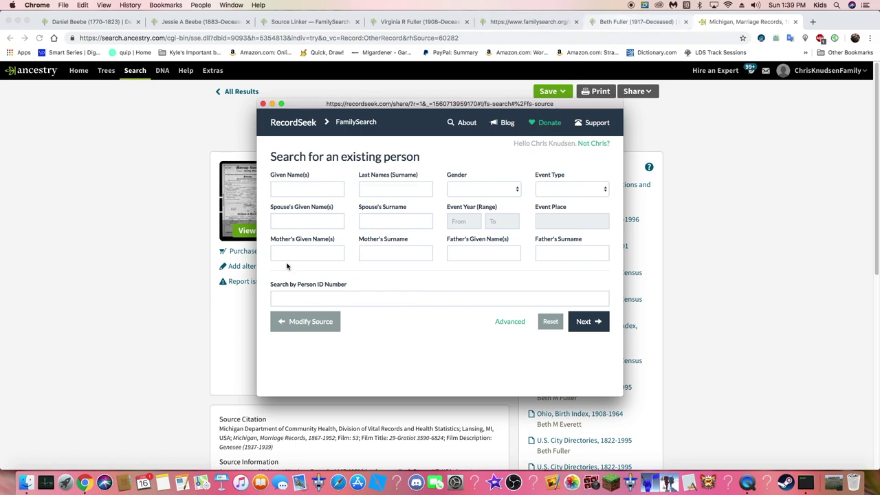
pyautogui.click(609, 23)
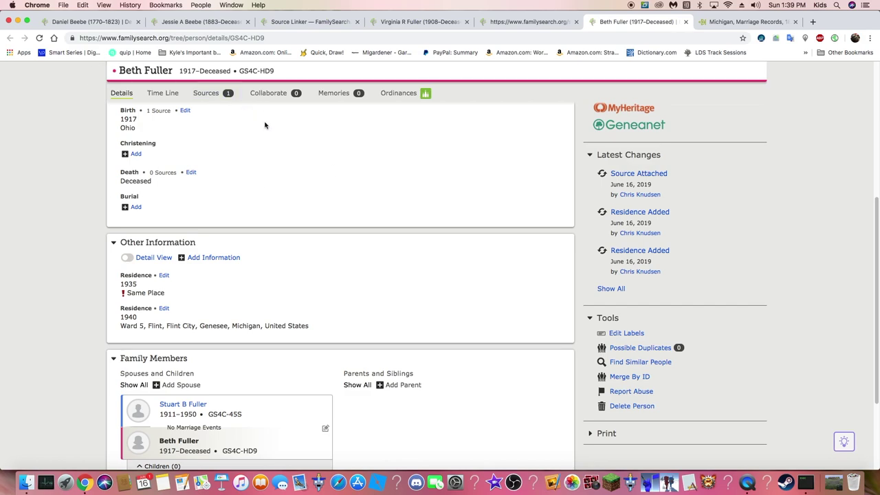
pyautogui.scroll(5, 265, 131)
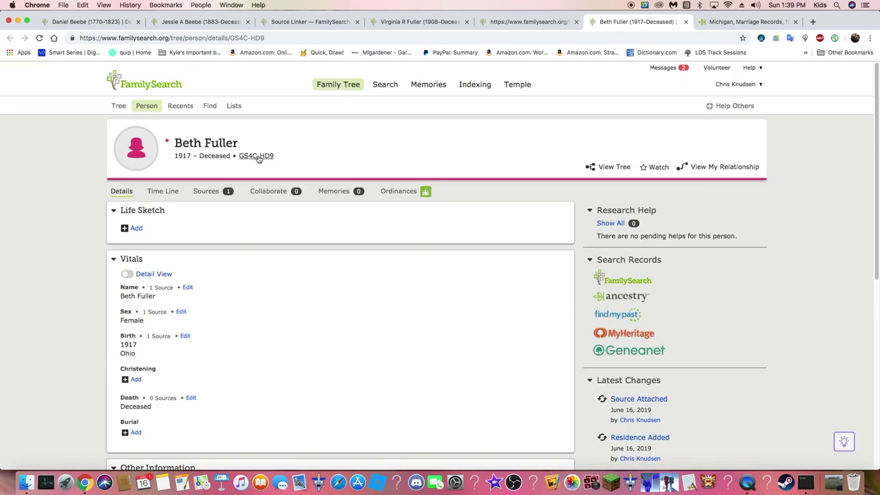
pyautogui.moveTo(255, 156)
pyautogui.click(259, 144)
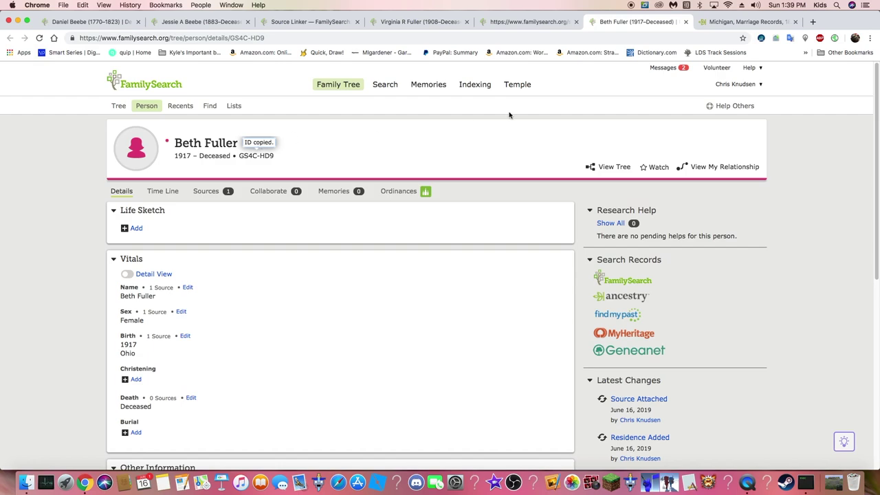
pyautogui.click(747, 24)
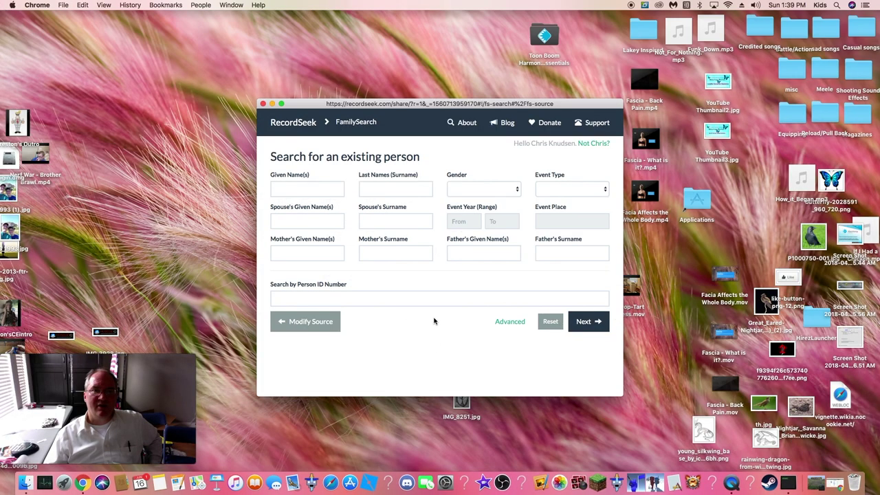
pyautogui.rightClick(435, 301)
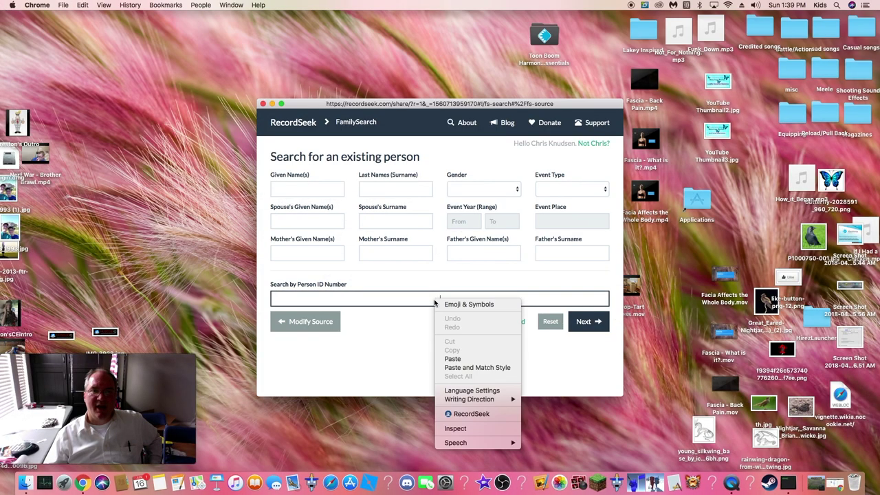
pyautogui.click(452, 358)
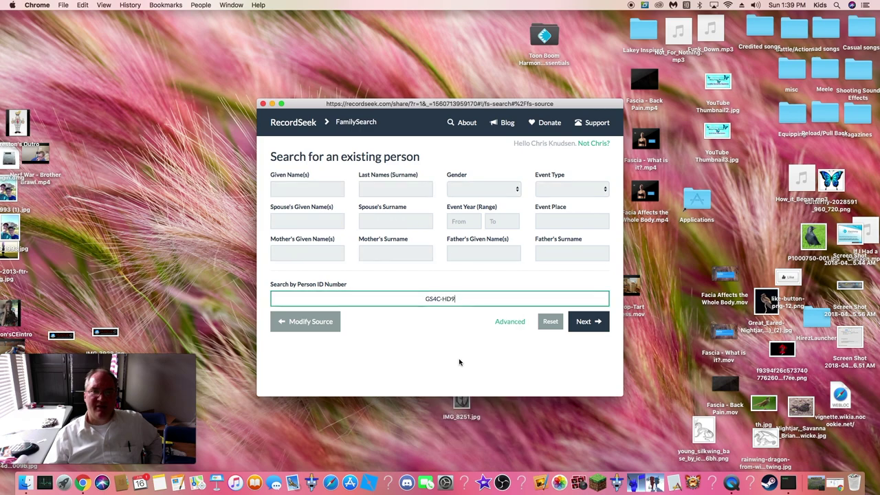
pyautogui.click(592, 324)
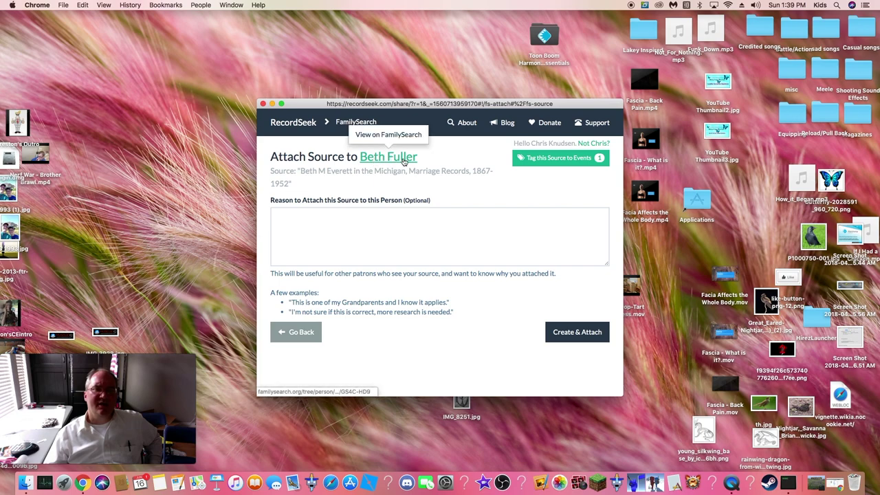
# Step: Enter the reason (same husband, names and dates), create and attach the source, and close RecordSeek
pyautogui.click(341, 230)
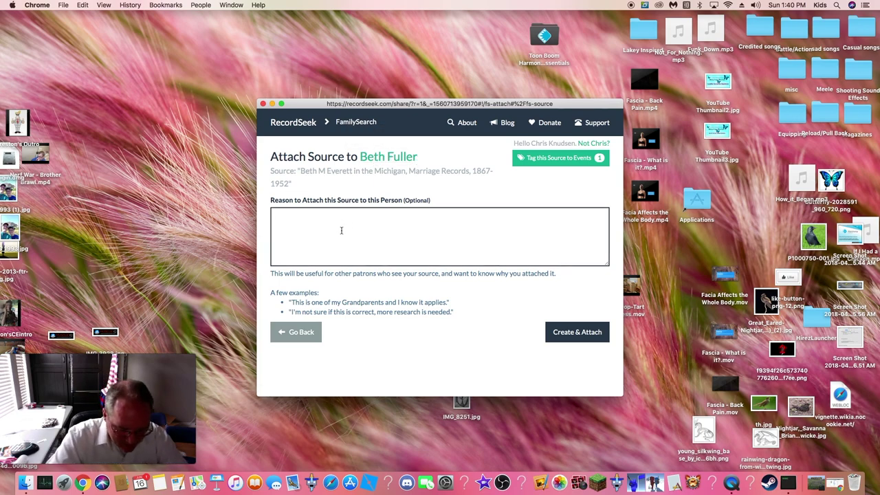
pyautogui.write('same husband and names and dates')
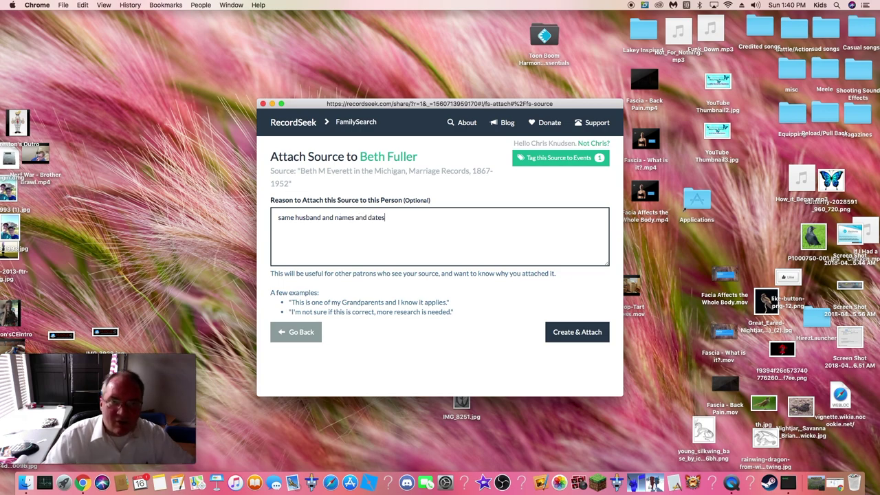
pyautogui.click(582, 335)
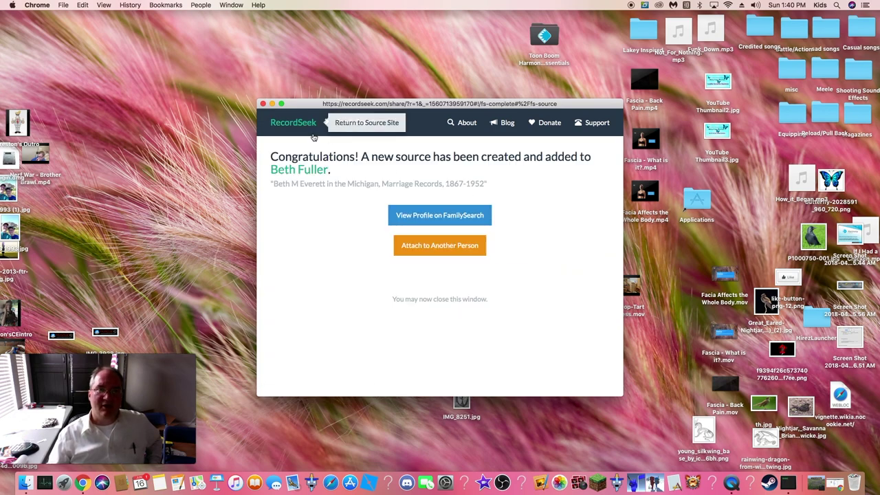
pyautogui.click(263, 104)
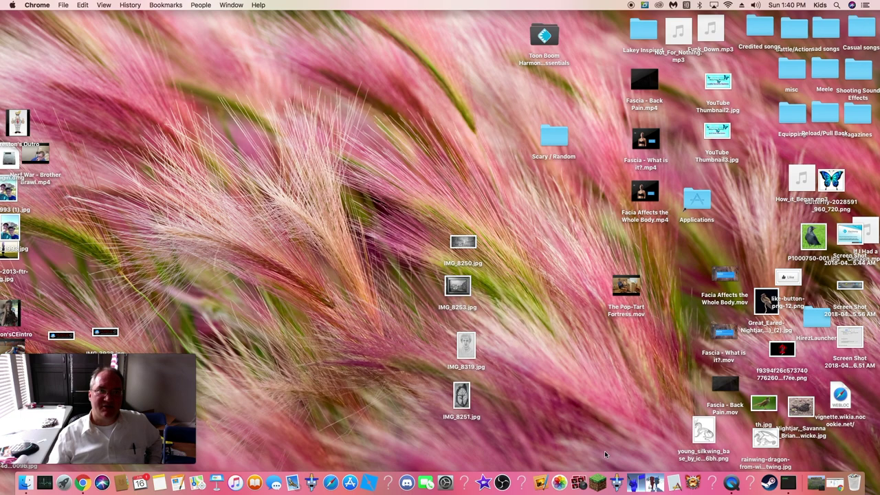
pyautogui.click(83, 483)
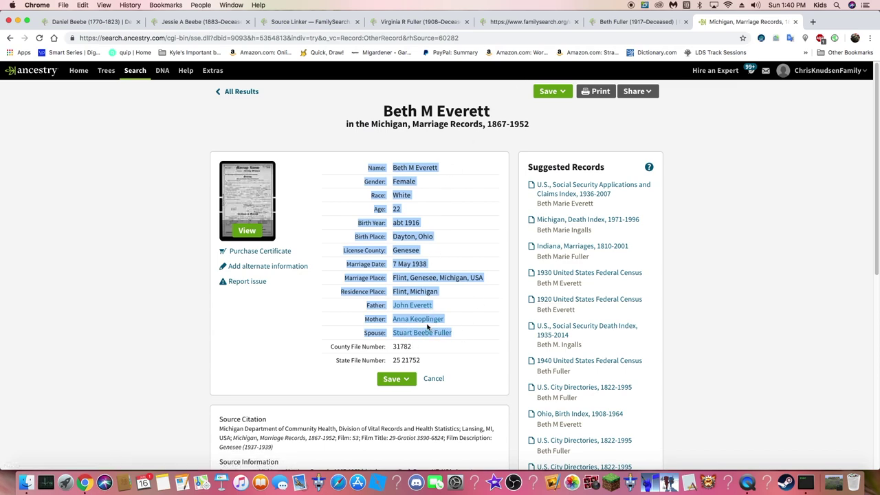
pyautogui.click(630, 22)
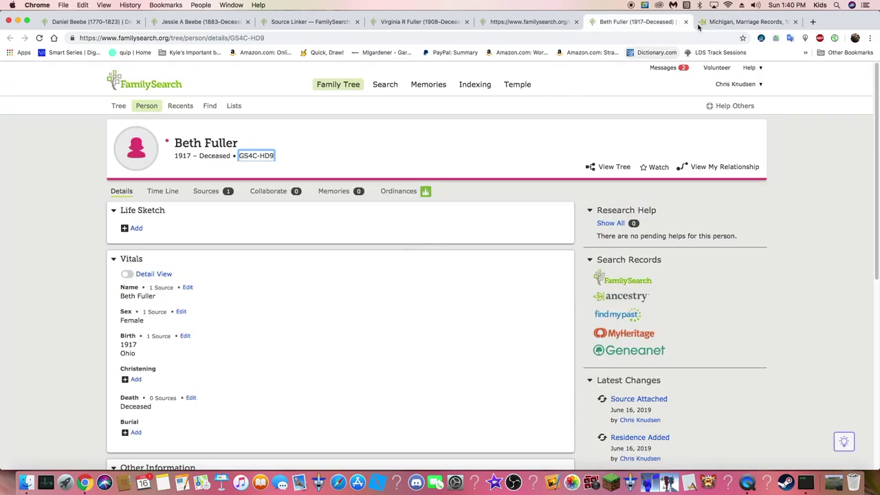
pyautogui.click(720, 25)
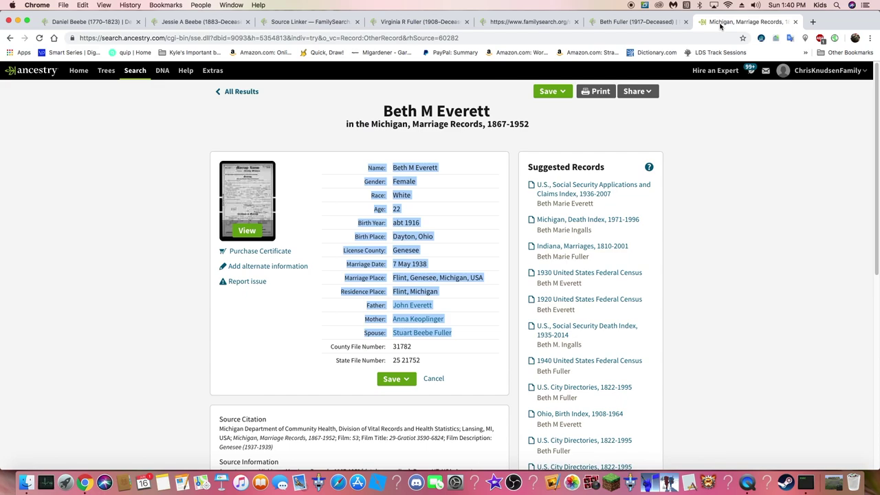
pyautogui.click(639, 23)
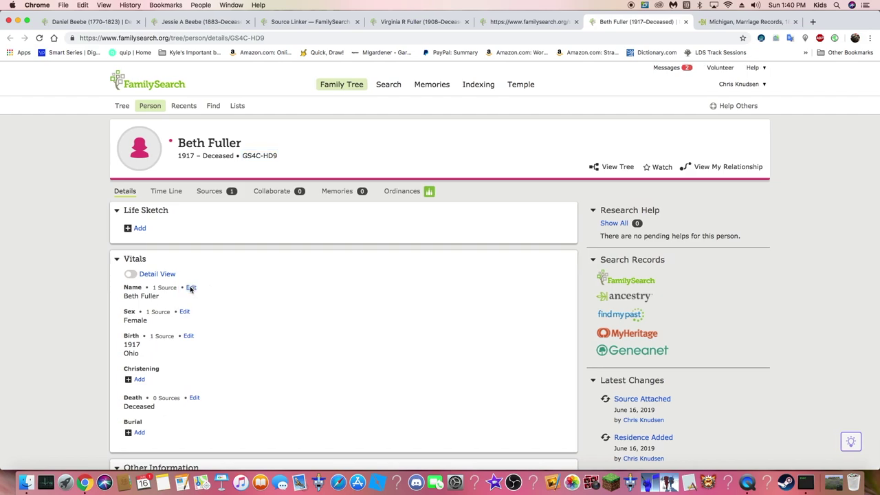
pyautogui.click(191, 288)
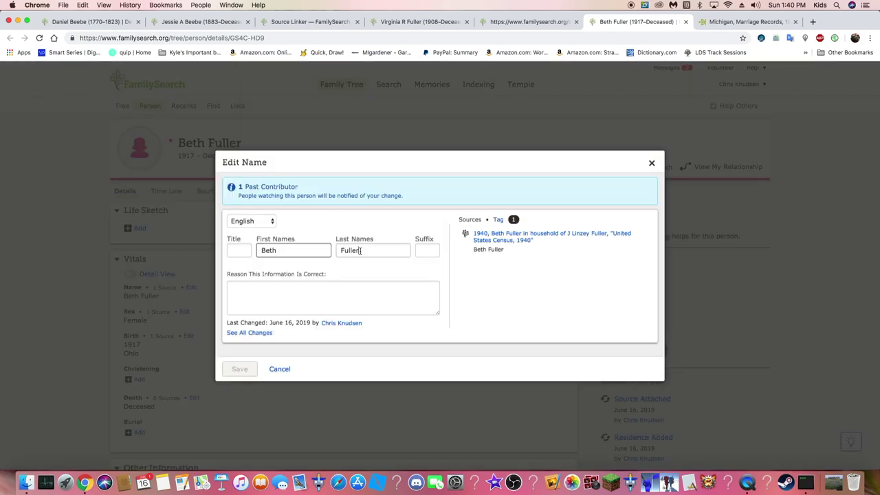
pyautogui.press('Tab')
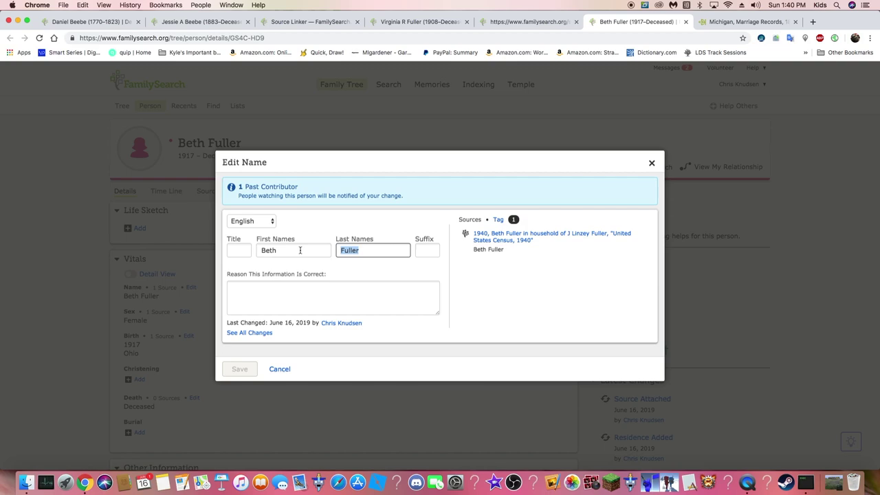
pyautogui.write('Everette')
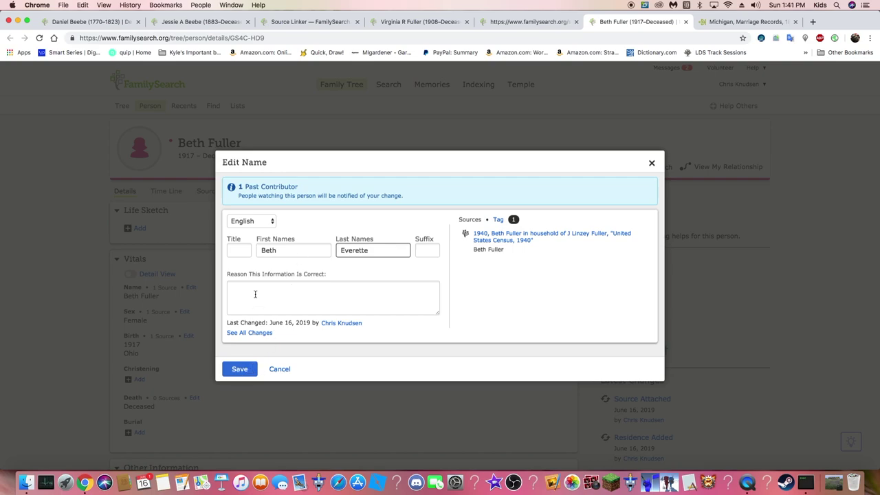
pyautogui.click(239, 368)
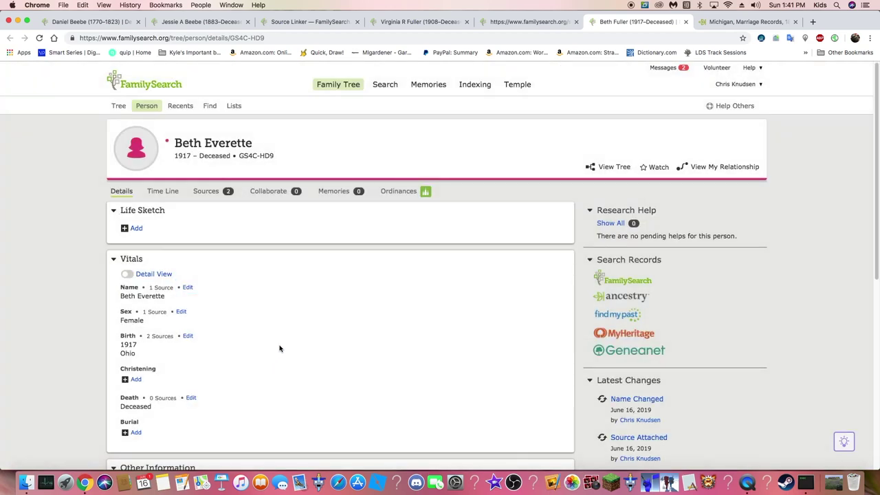
pyautogui.scroll(-3, 279, 349)
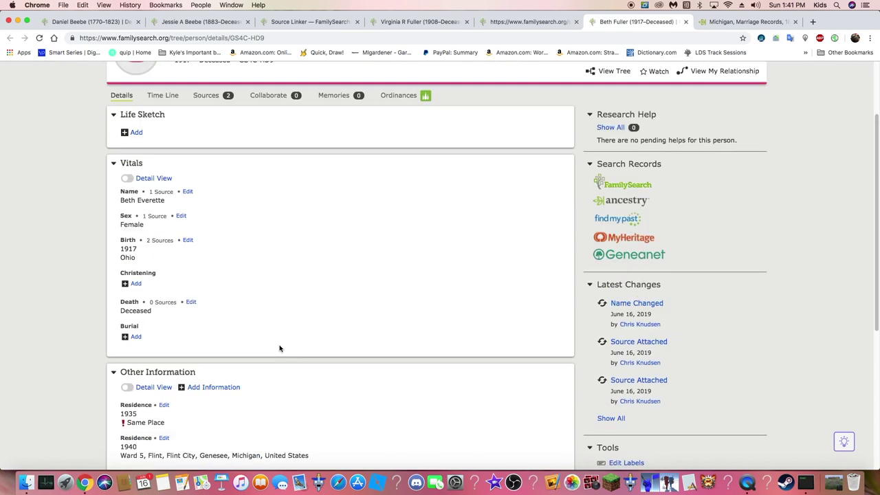
pyautogui.scroll(-2, 279, 348)
pyautogui.click(759, 23)
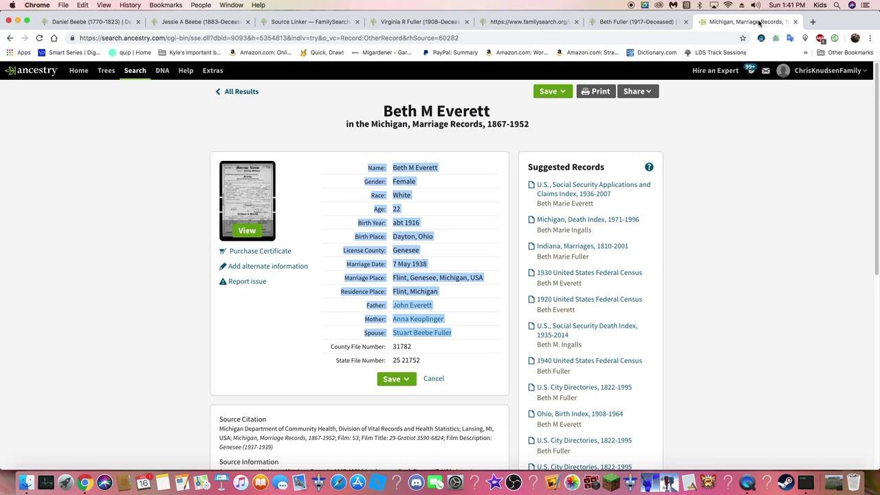
pyautogui.click(654, 25)
pyautogui.click(730, 24)
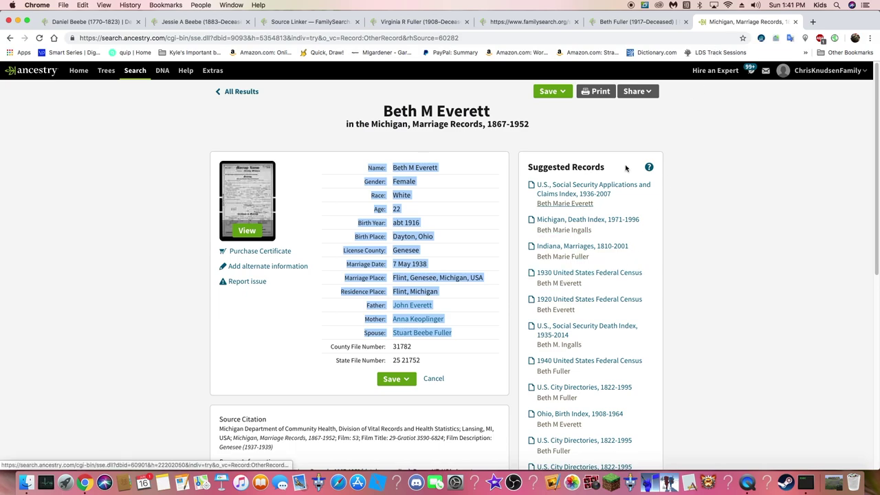
pyautogui.click(630, 24)
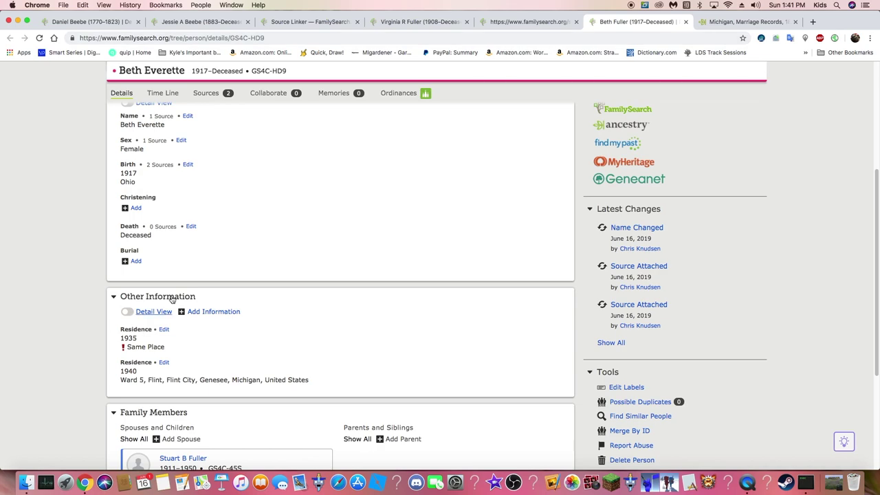
pyautogui.scroll(5, 243, 261)
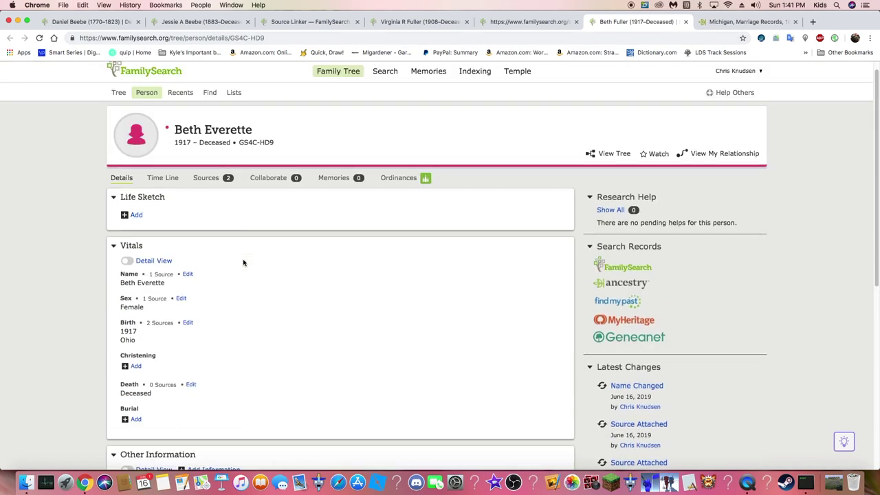
pyautogui.click(623, 267)
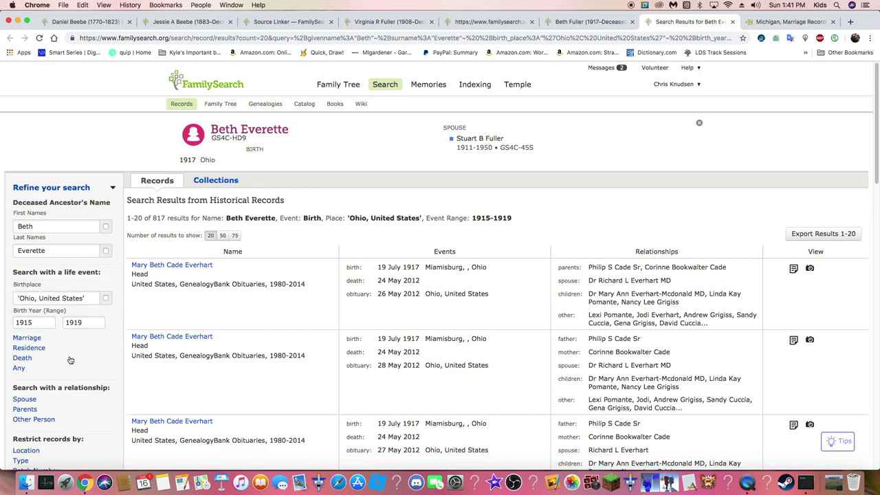
# Step: Narrow the FamilySearch search results to the United States Census, 1930 collection
pyautogui.click(220, 183)
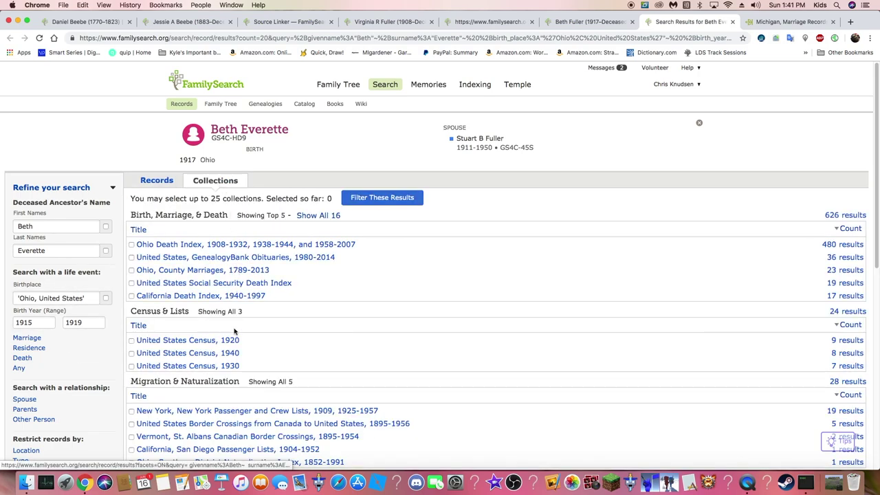
pyautogui.click(227, 365)
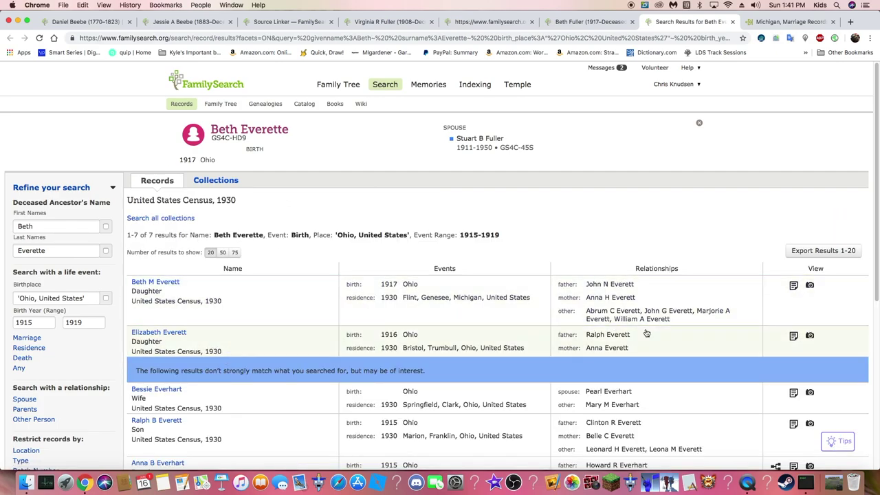
pyautogui.click(796, 22)
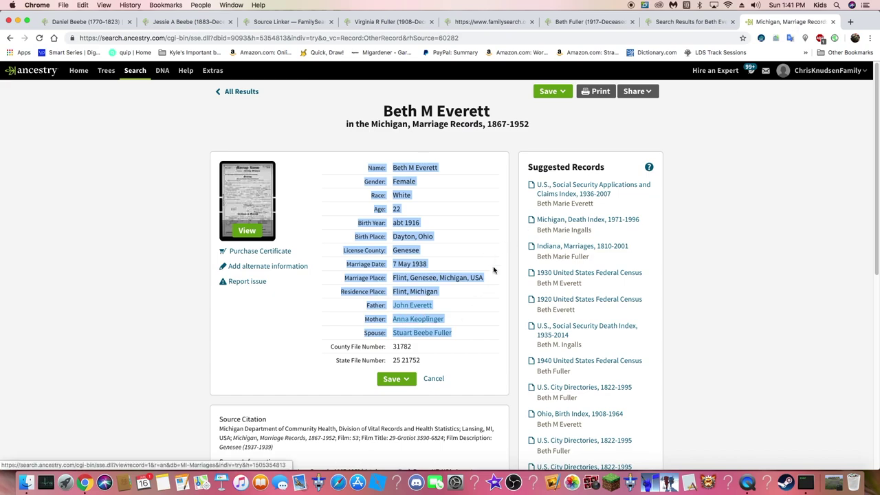
pyautogui.click(679, 22)
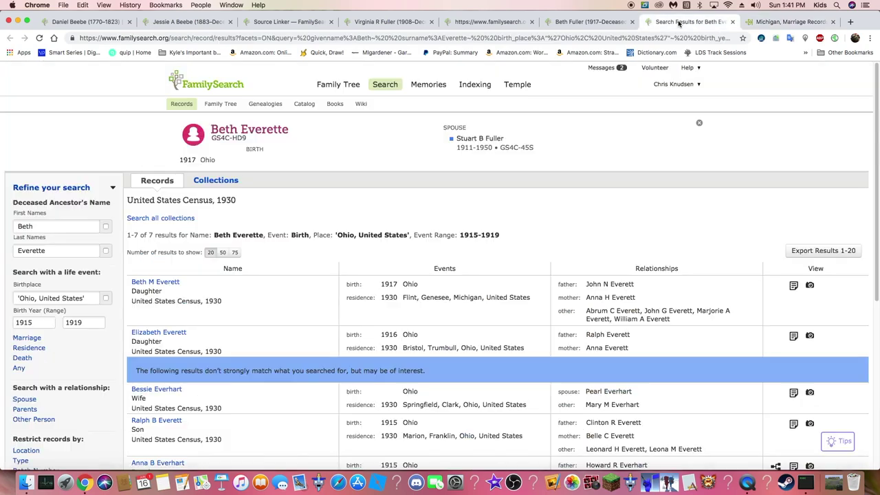
pyautogui.click(164, 283)
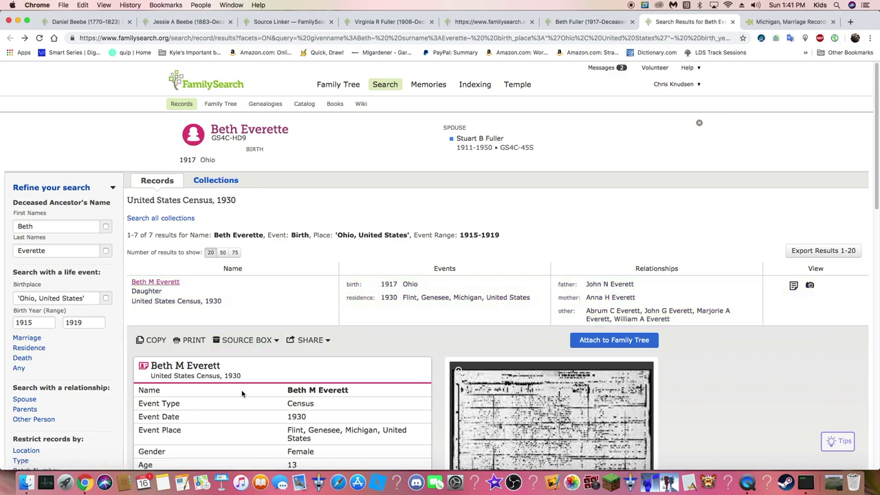
pyautogui.scroll(-2, 242, 395)
pyautogui.scroll(-1, 242, 397)
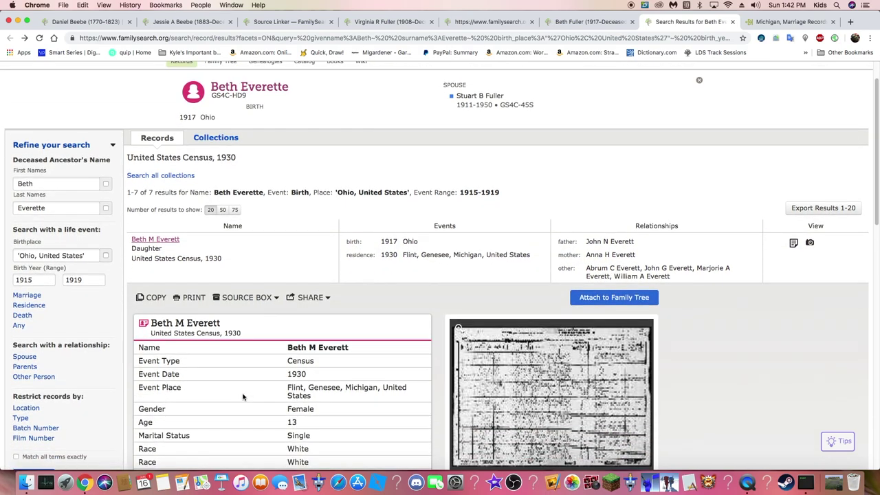
pyautogui.scroll(-1, 242, 397)
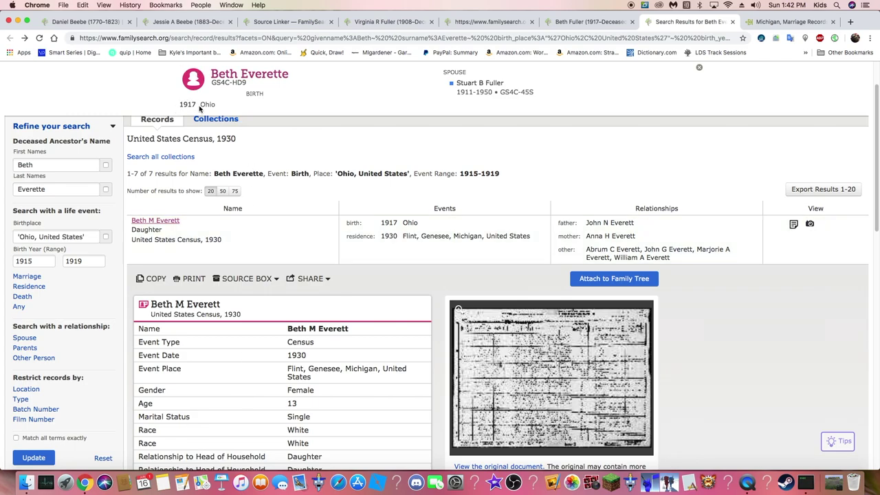
pyautogui.scroll(-5, 269, 443)
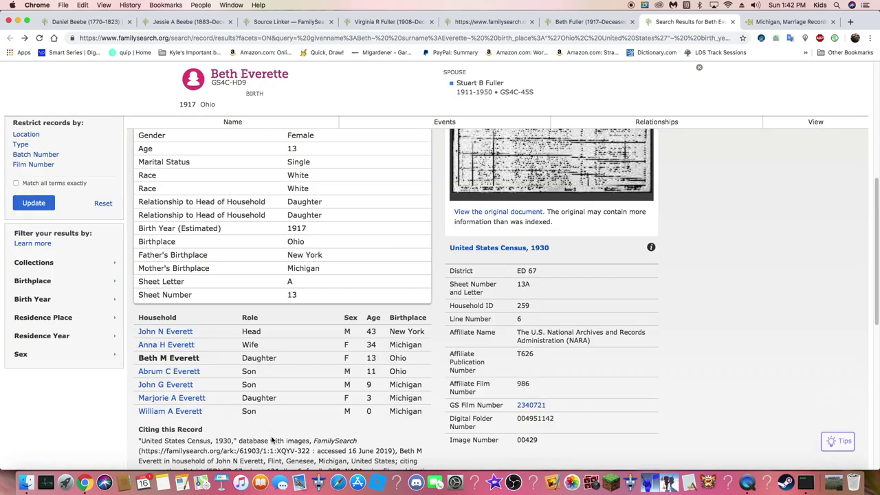
pyautogui.scroll(5, 275, 383)
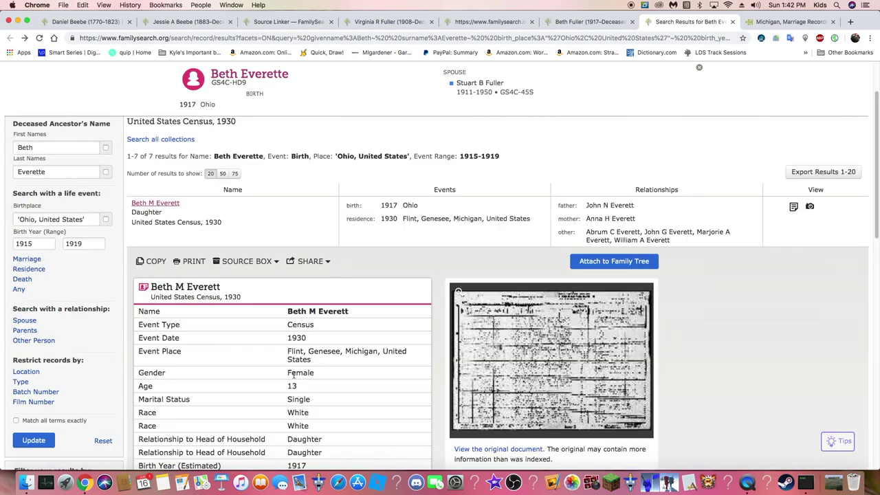
pyautogui.click(646, 264)
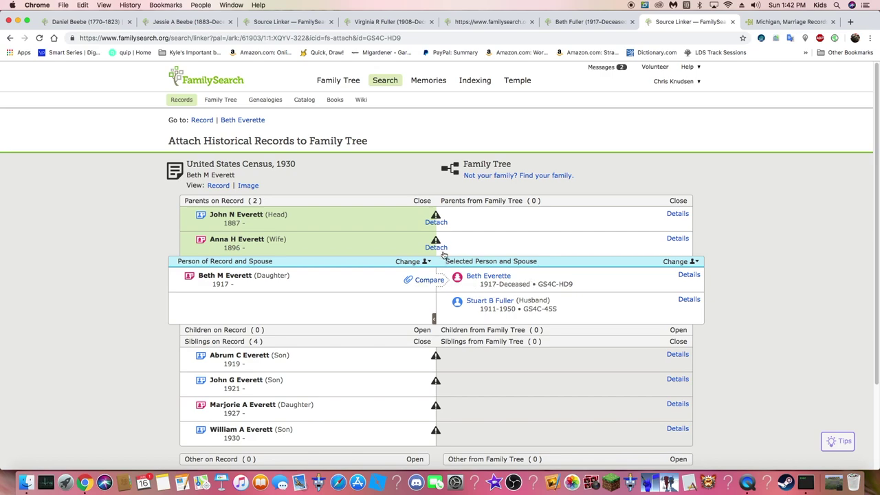
pyautogui.moveTo(436, 225)
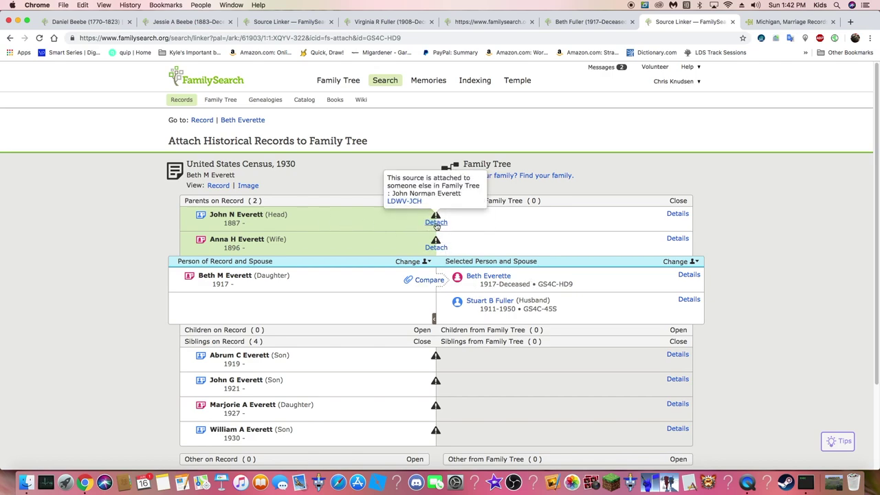
pyautogui.moveTo(436, 242)
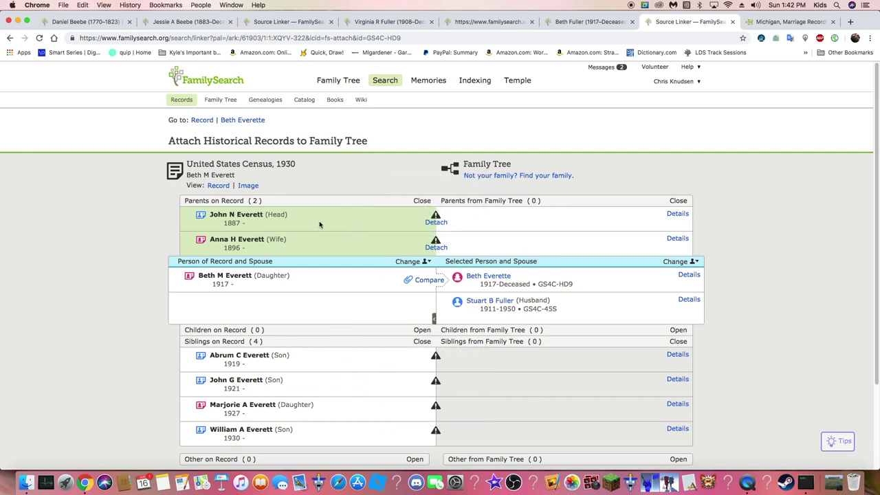
pyautogui.moveTo(435, 219)
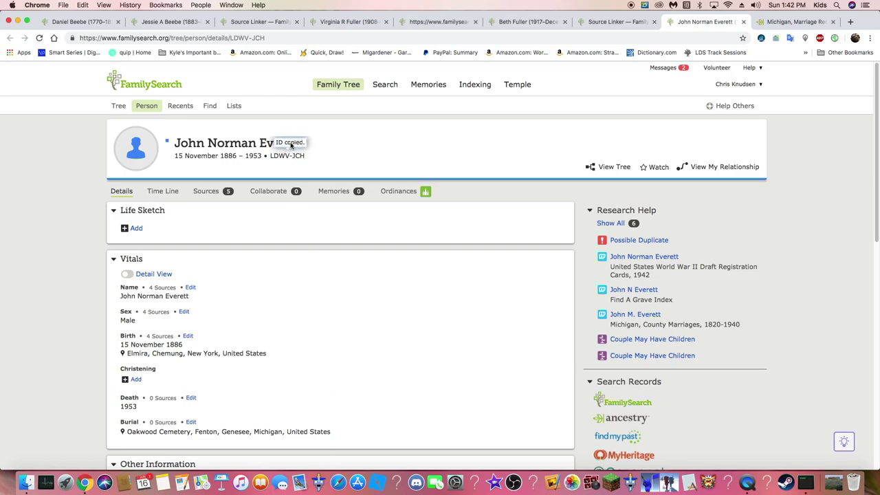
pyautogui.scroll(-10, 294, 314)
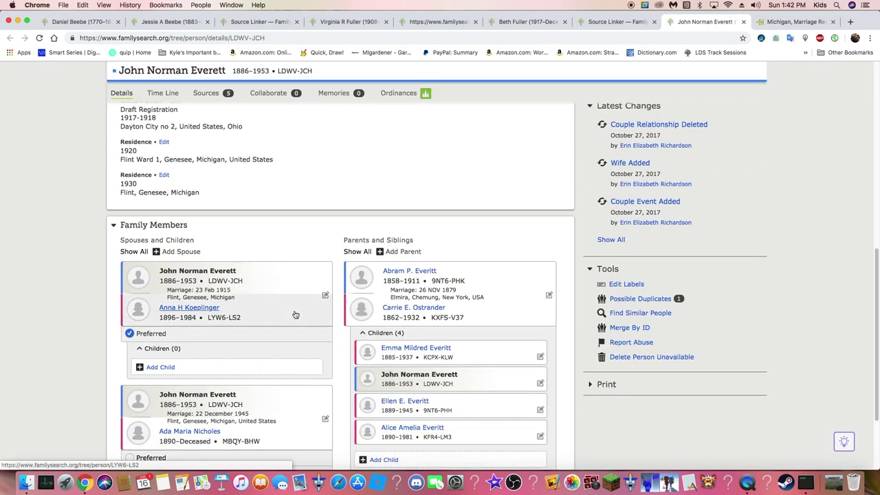
pyautogui.scroll(10, 294, 314)
pyautogui.scroll(-8, 294, 314)
pyautogui.scroll(-4, 295, 314)
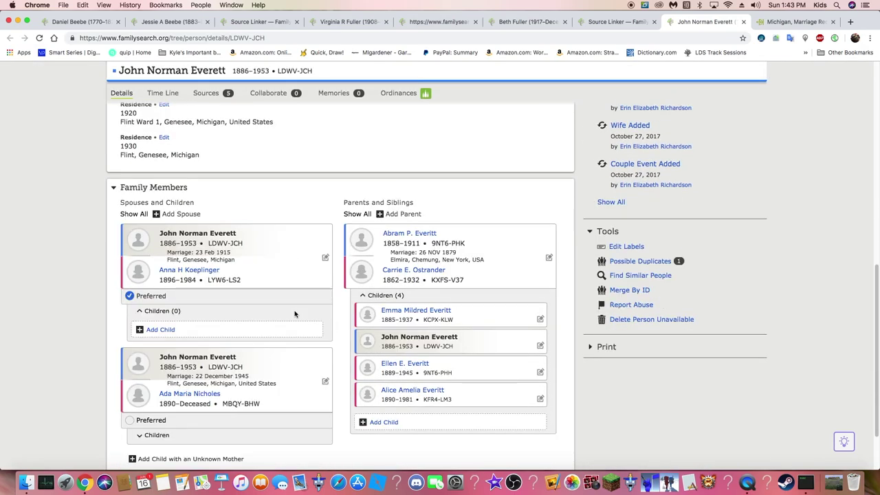
pyautogui.click(158, 435)
pyautogui.scroll(-2, 290, 376)
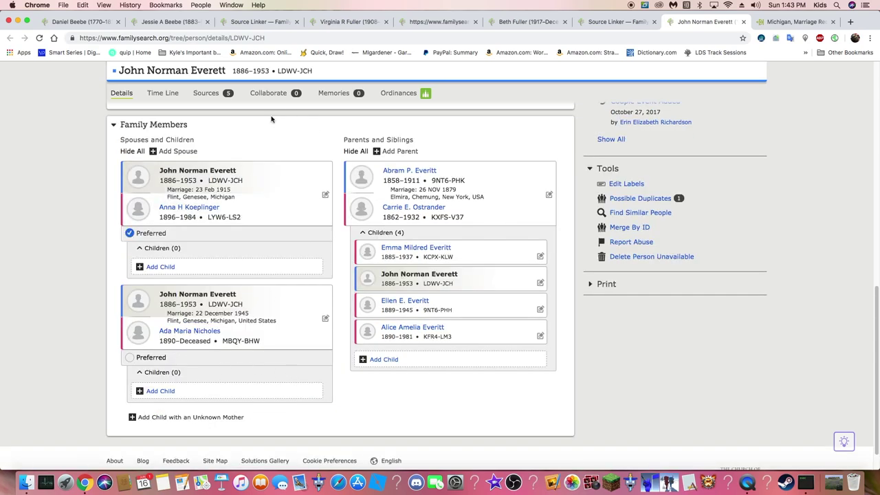
pyautogui.scroll(12, 177, 261)
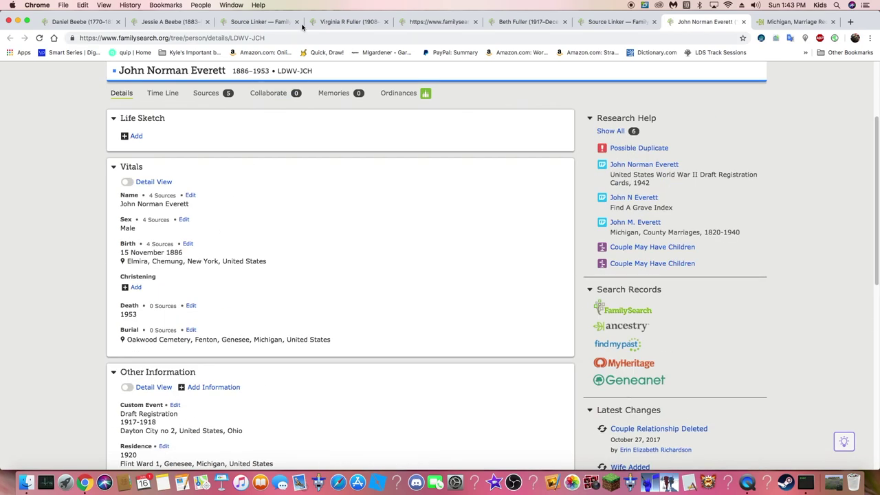
pyautogui.click(525, 22)
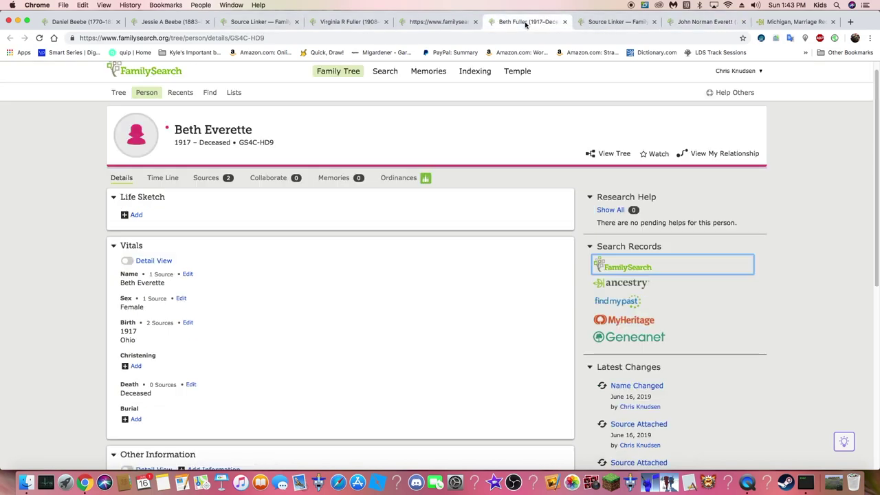
pyautogui.scroll(-10, 281, 304)
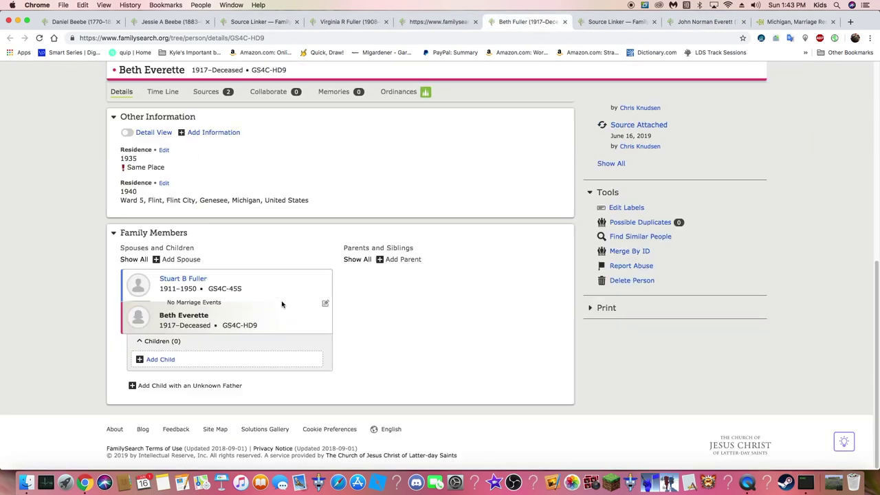
pyautogui.click(406, 260)
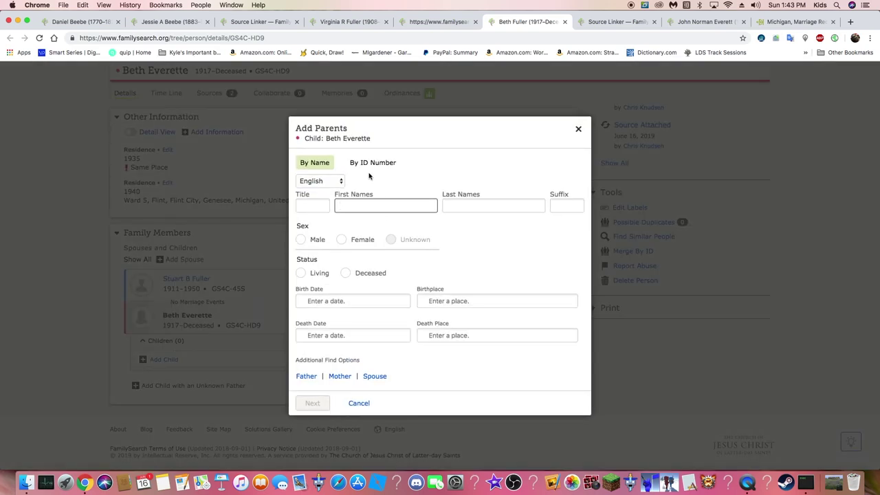
pyautogui.click(371, 164)
pyautogui.rightClick(335, 283)
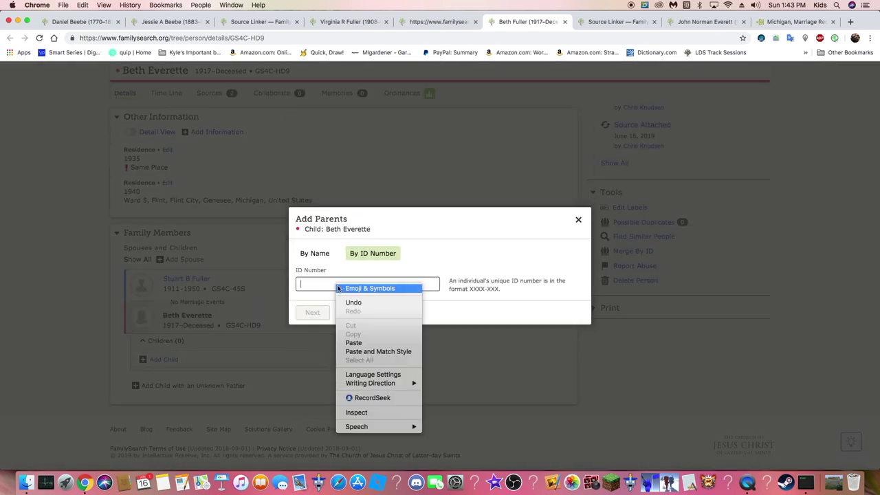
pyautogui.click(351, 343)
pyautogui.click(319, 312)
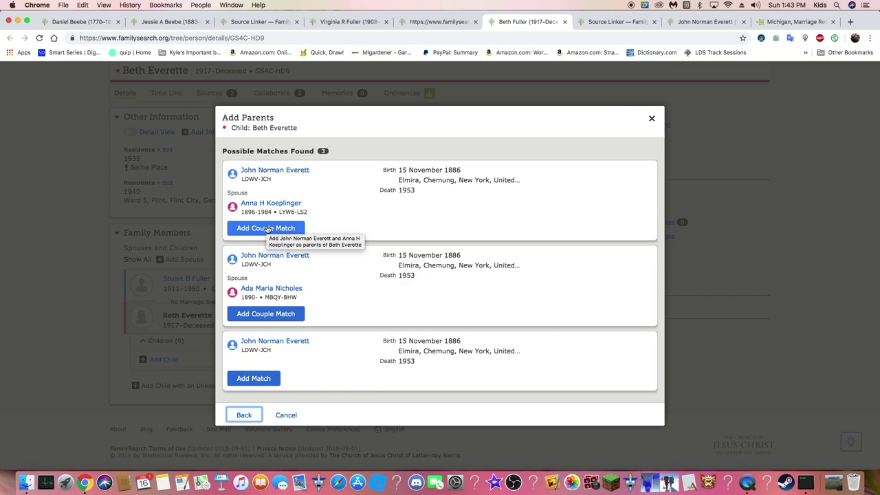
pyautogui.click(267, 230)
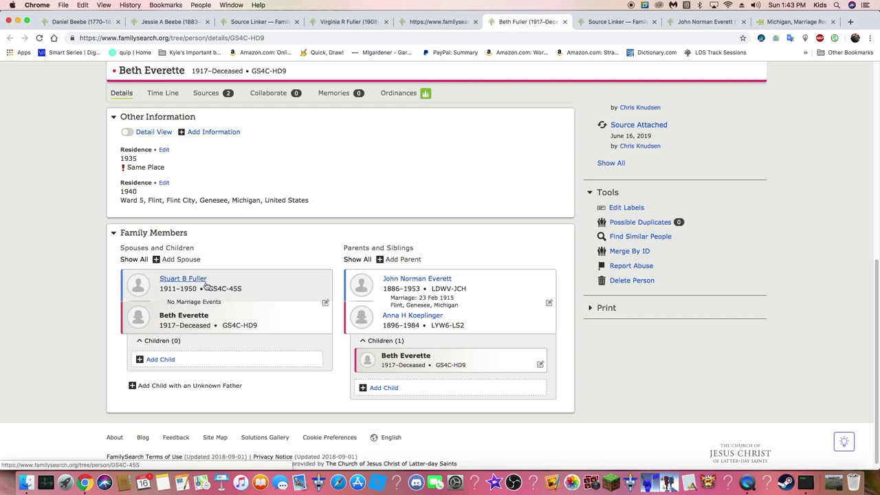
pyautogui.scroll(5, 231, 294)
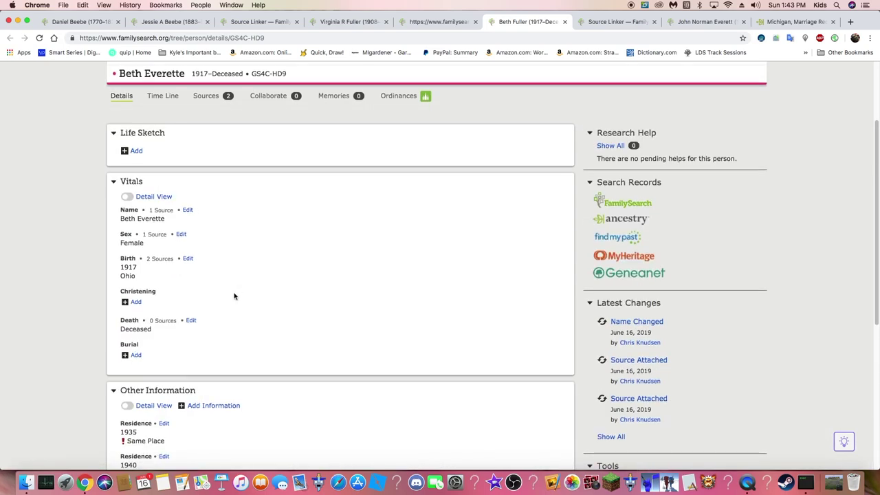
pyautogui.scroll(3, 251, 277)
pyautogui.scroll(-10, 251, 277)
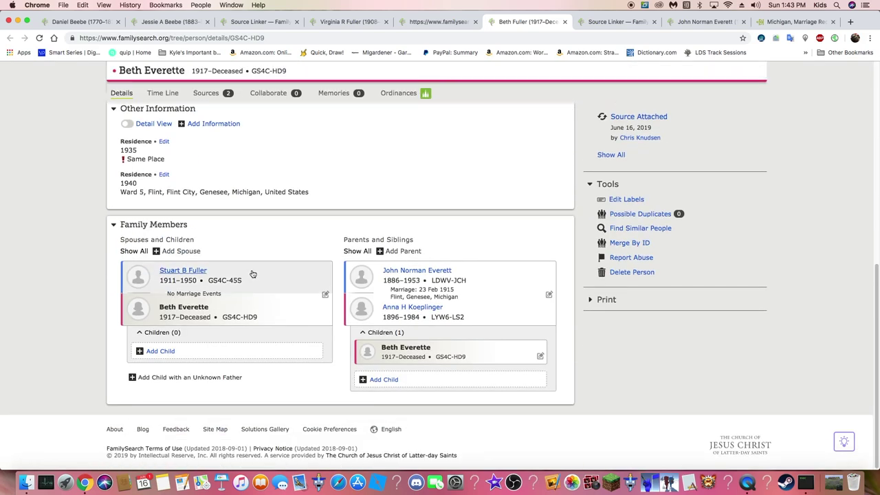
pyautogui.moveTo(227, 273)
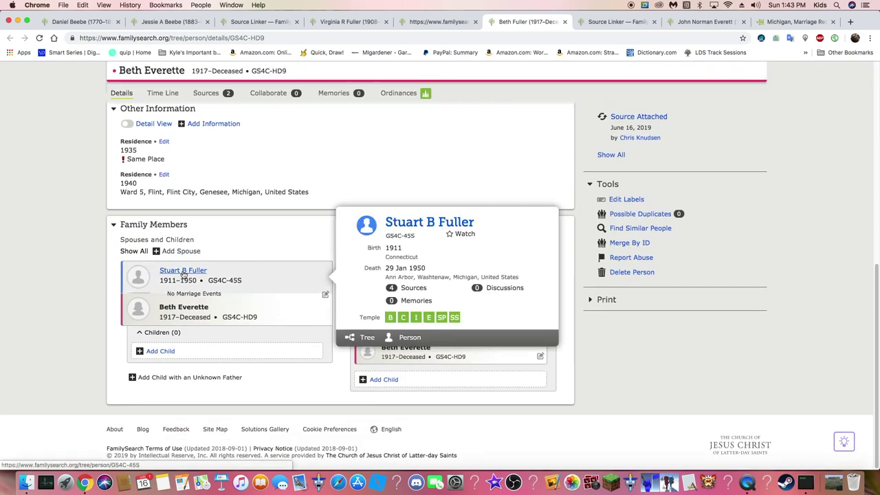
pyautogui.click(418, 342)
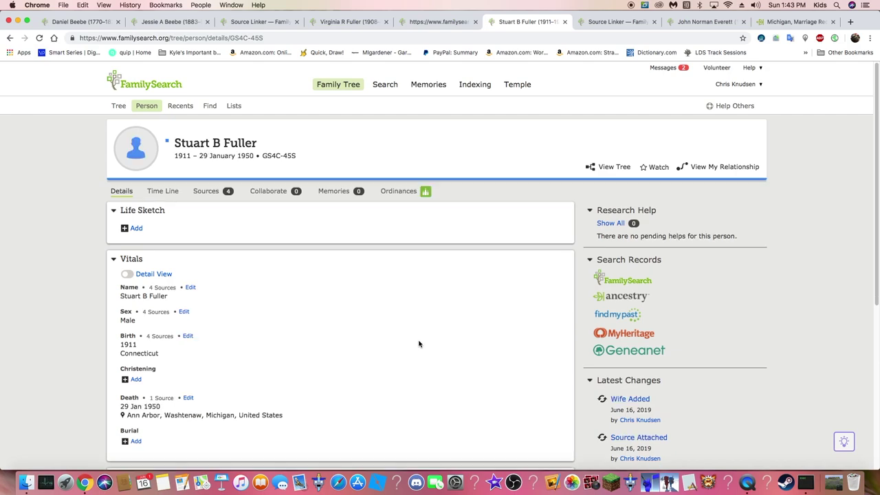
pyautogui.scroll(-10, 394, 334)
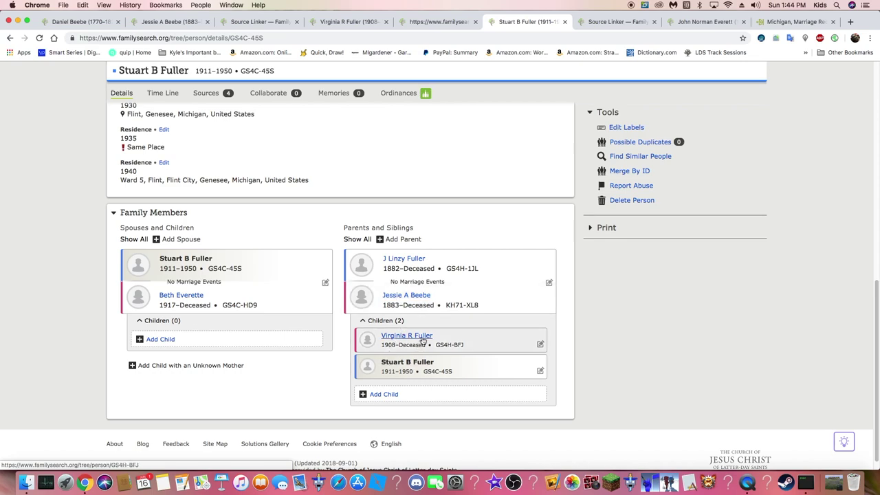
pyautogui.moveTo(411, 337)
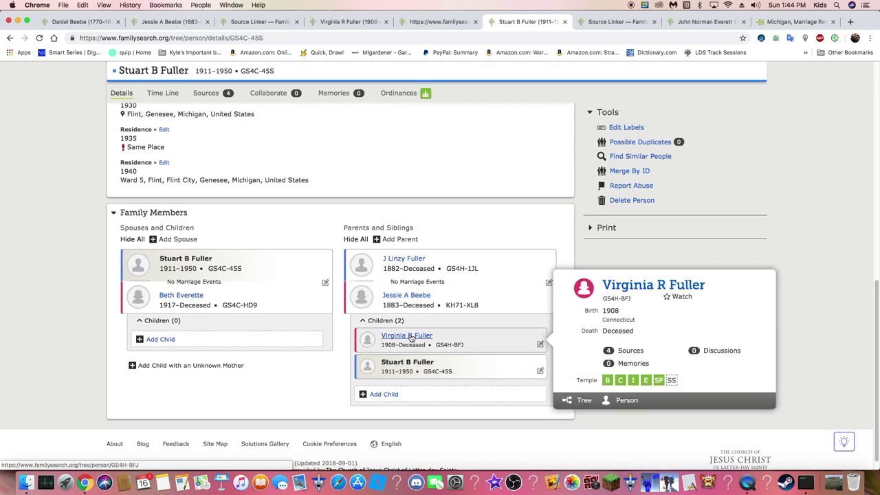
pyautogui.click(630, 402)
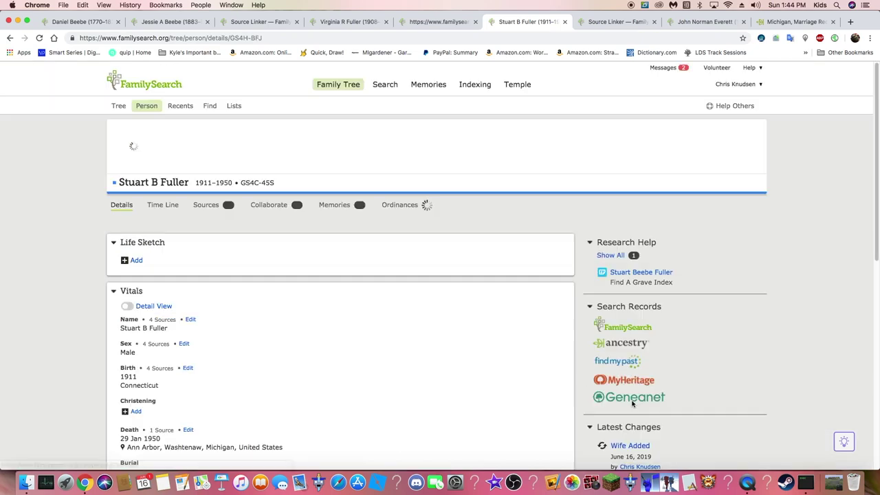
# Step: Close the leftover tabs and return to Jessie A Fuller's 1930 census source linker
pyautogui.click(654, 23)
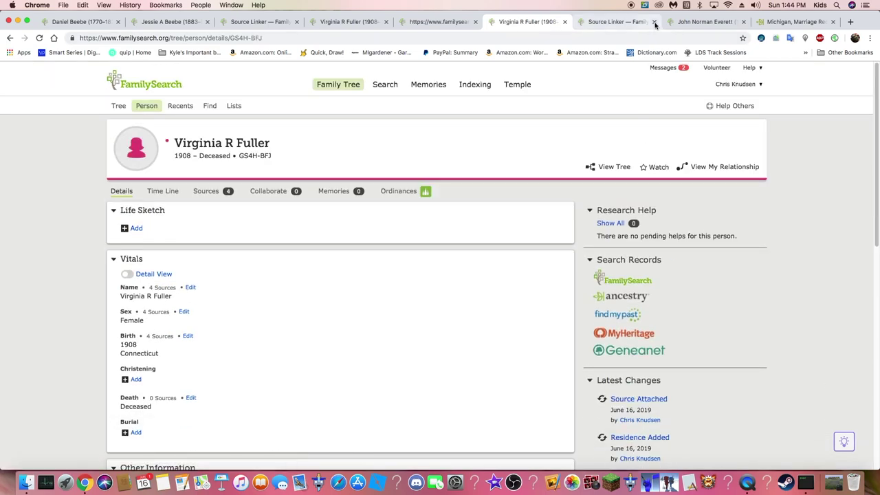
pyautogui.click(655, 23)
pyautogui.click(654, 23)
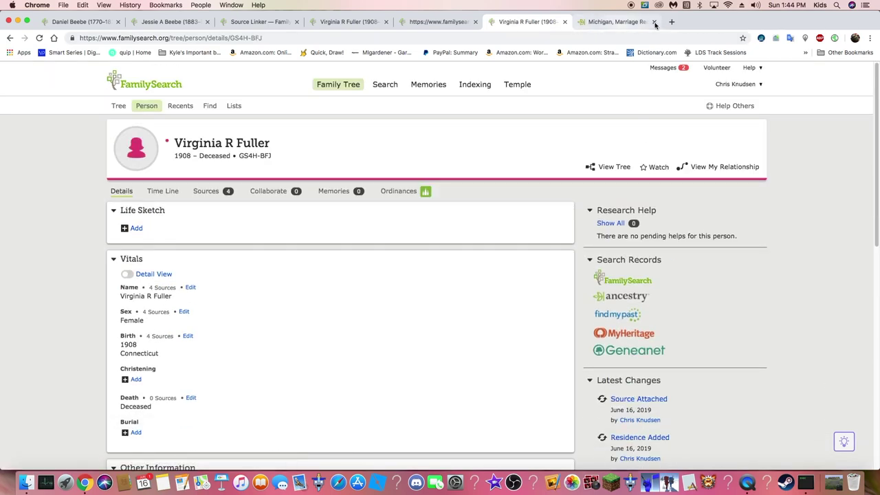
pyautogui.click(550, 23)
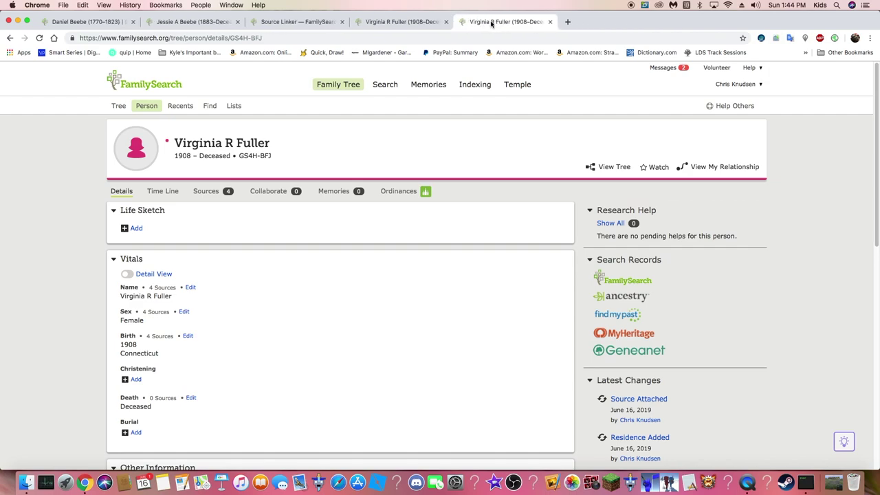
pyautogui.click(445, 22)
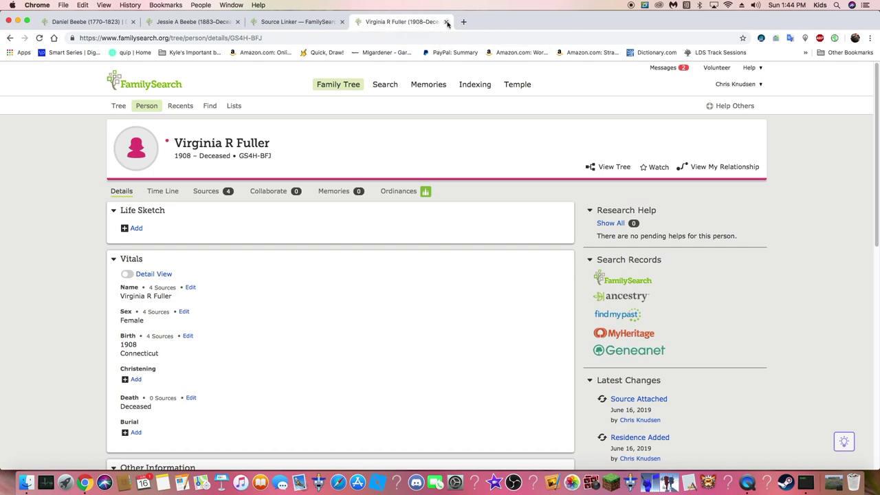
pyautogui.click(322, 23)
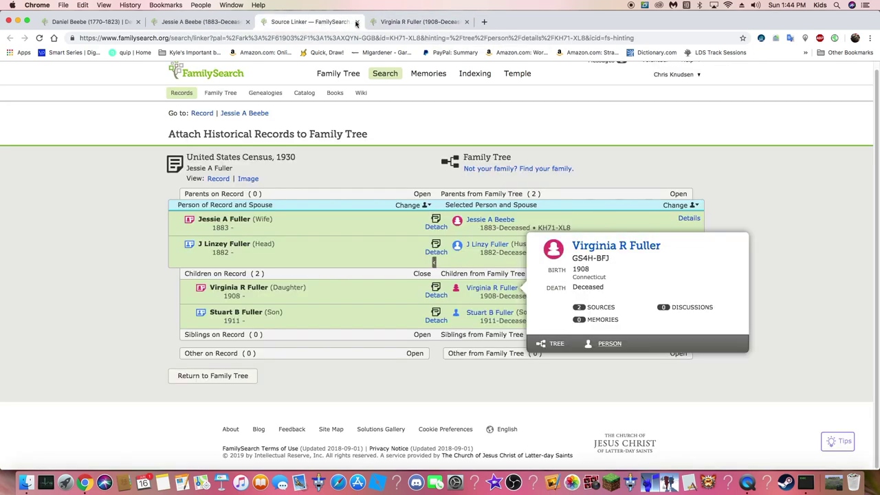
pyautogui.click(357, 23)
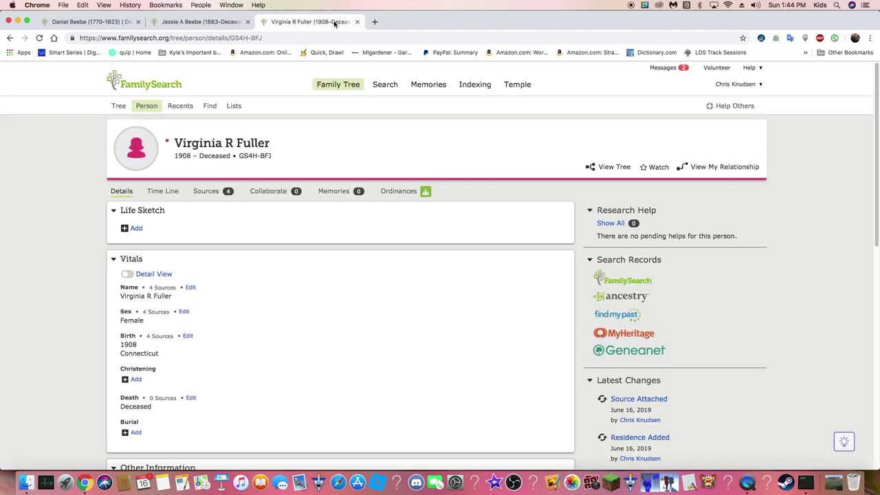
pyautogui.scroll(-5, 379, 307)
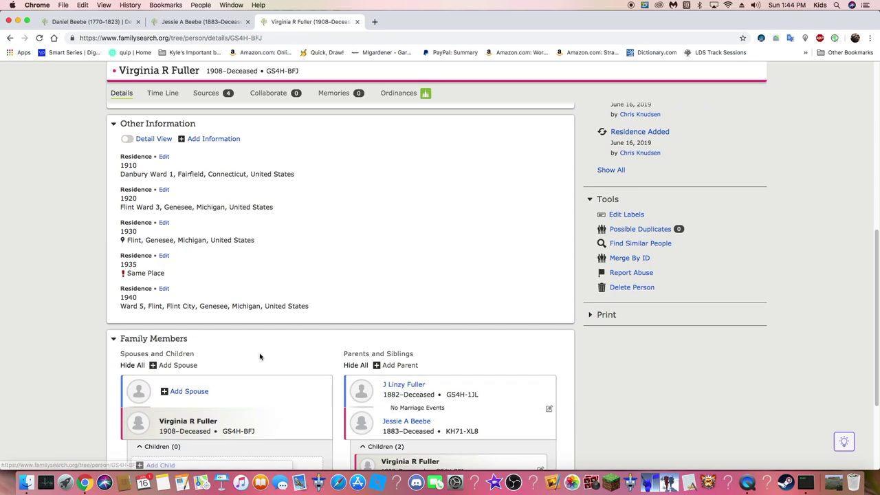
pyautogui.scroll(6, 261, 355)
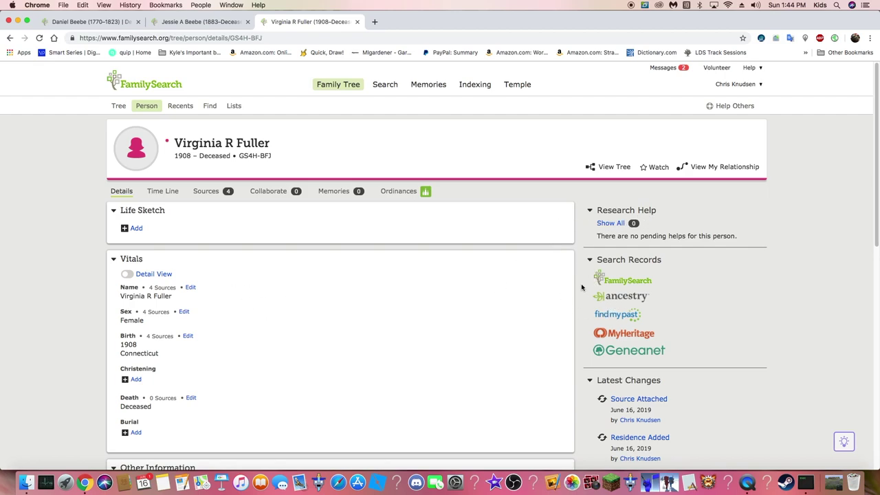
pyautogui.scroll(-4, 391, 334)
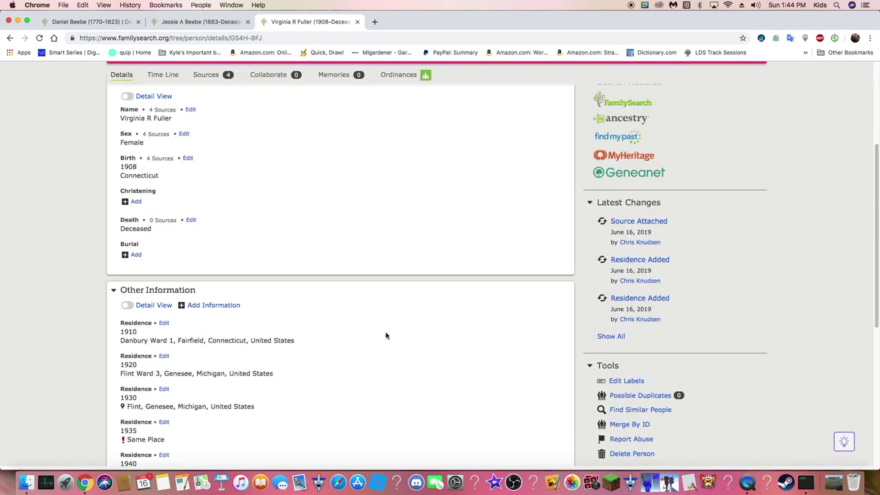
pyautogui.scroll(3, 386, 335)
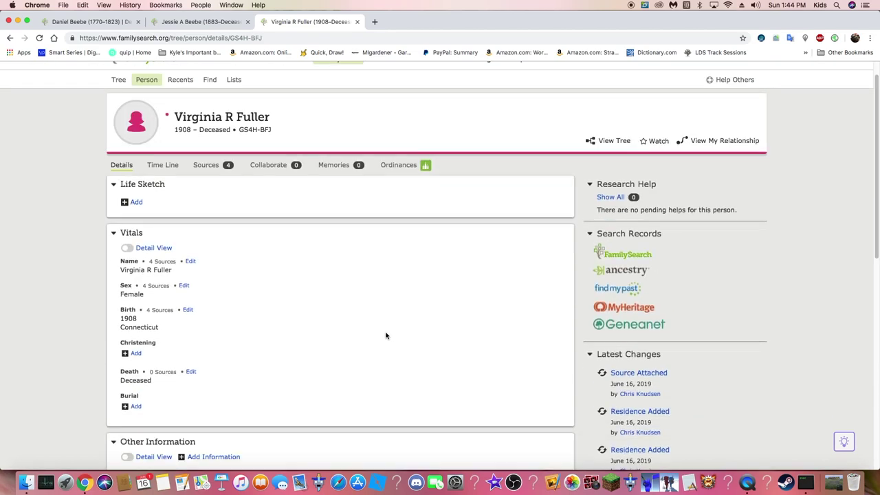
pyautogui.click(208, 165)
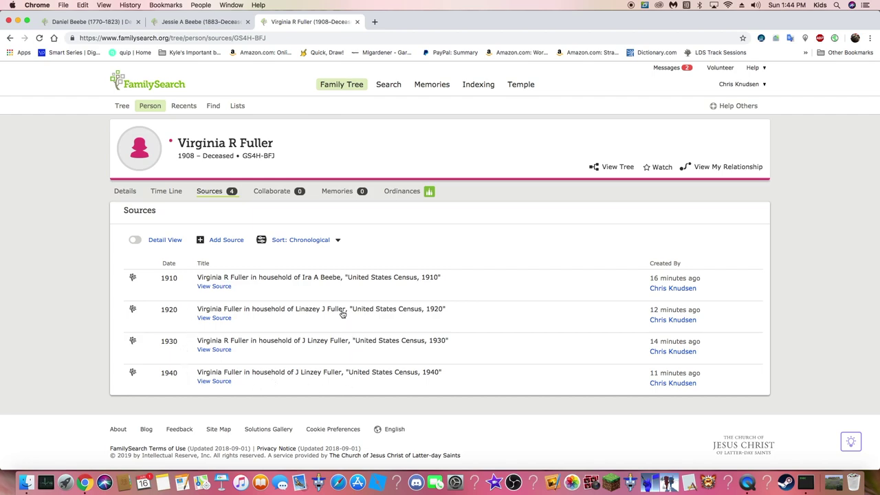
pyautogui.click(125, 191)
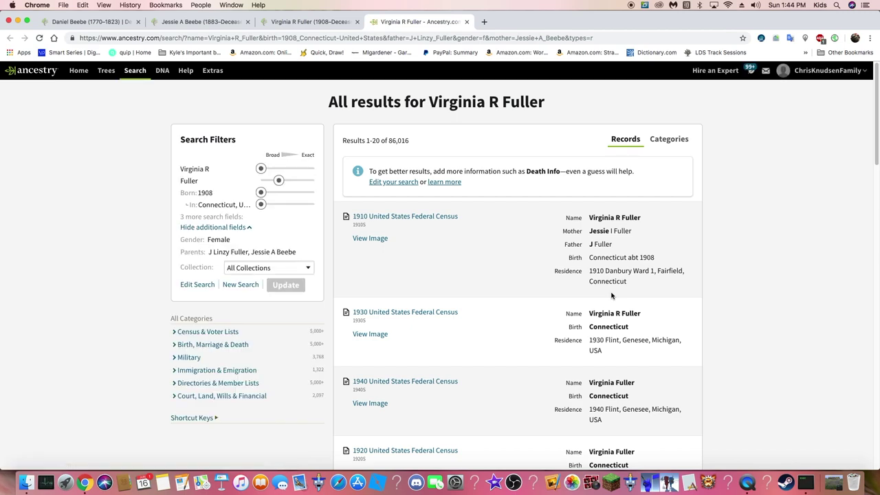
# Step: Open Virginia R Fuller's 1910 United States Federal Census record from the Ancestry results
pyautogui.scroll(-3, 521, 305)
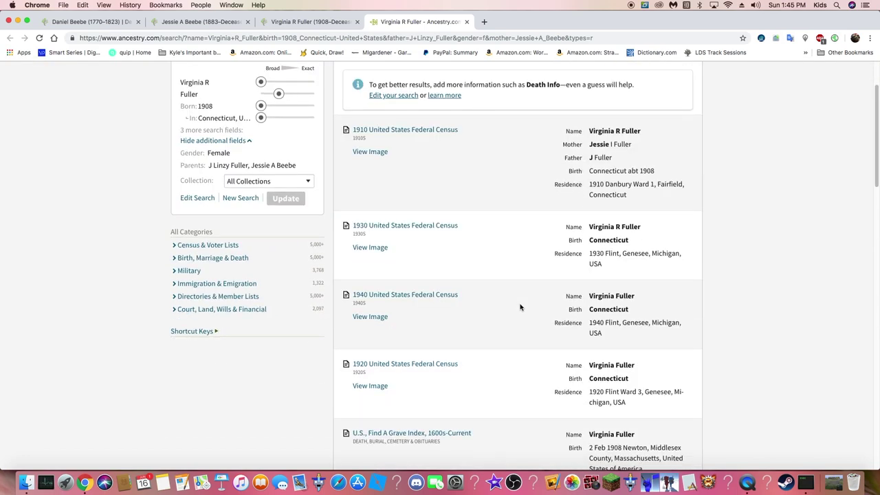
pyautogui.scroll(-1, 520, 308)
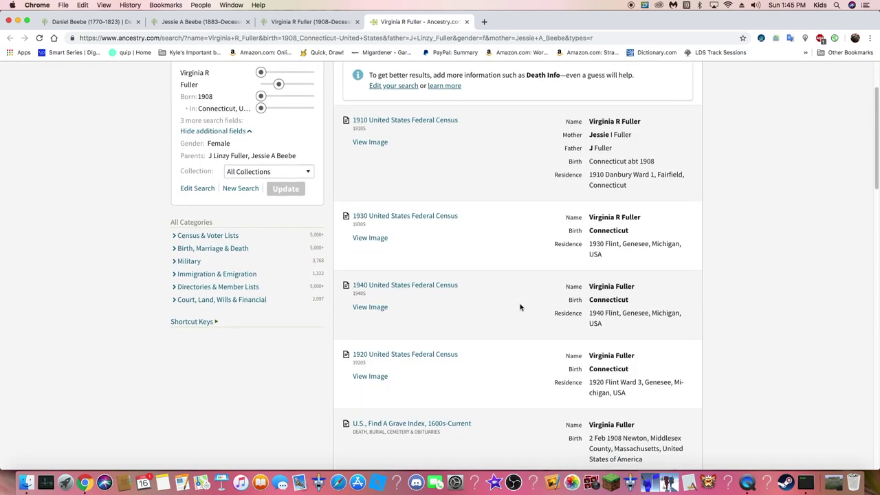
pyautogui.scroll(-1, 521, 307)
pyautogui.scroll(-1, 520, 307)
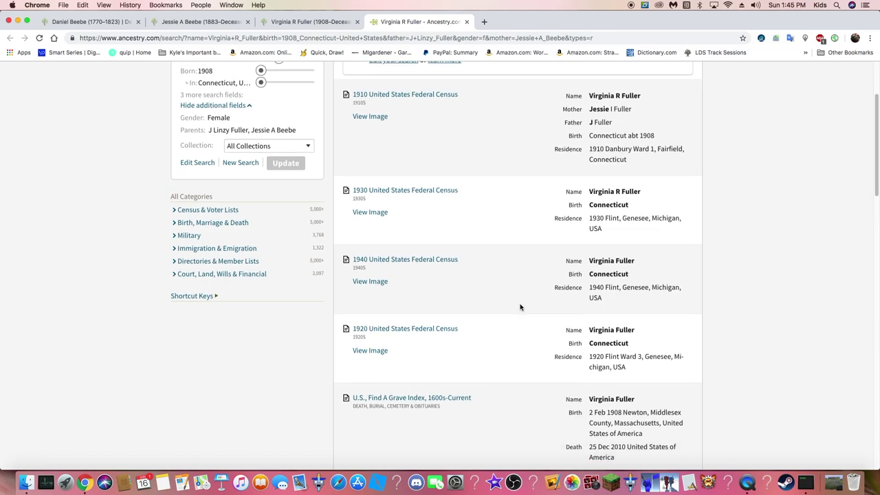
pyautogui.moveTo(410, 404)
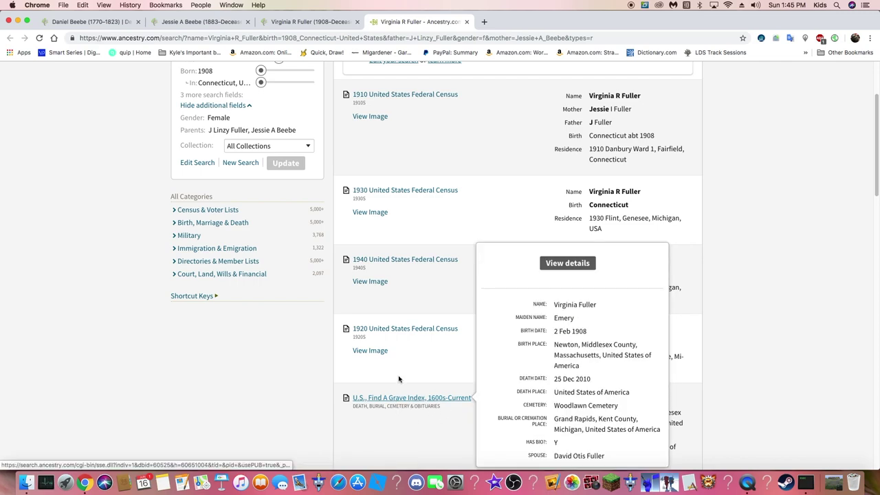
pyautogui.scroll(3, 393, 154)
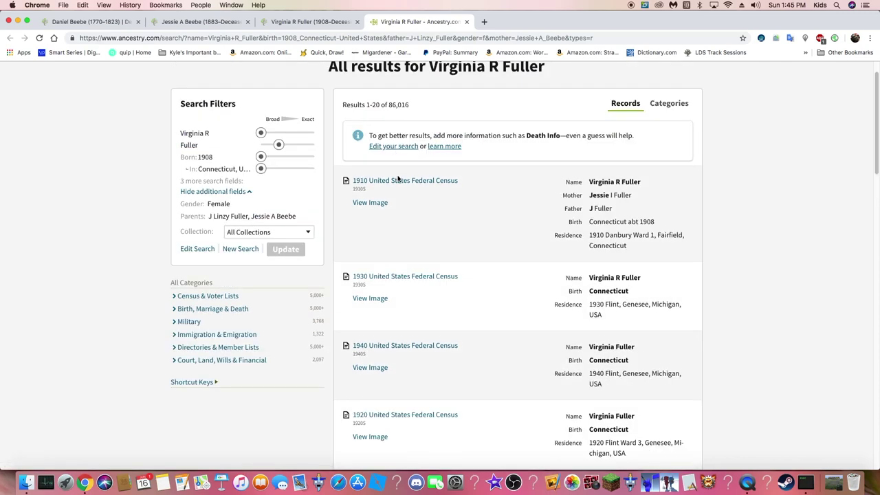
pyautogui.click(397, 180)
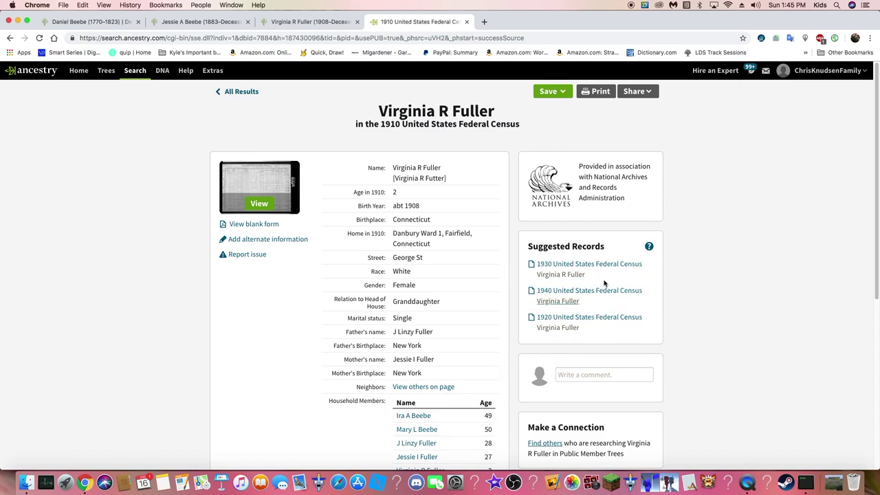
# Step: Go through Virginia's 1930 and 1940 census records to the 1940 household members list
pyautogui.click(549, 266)
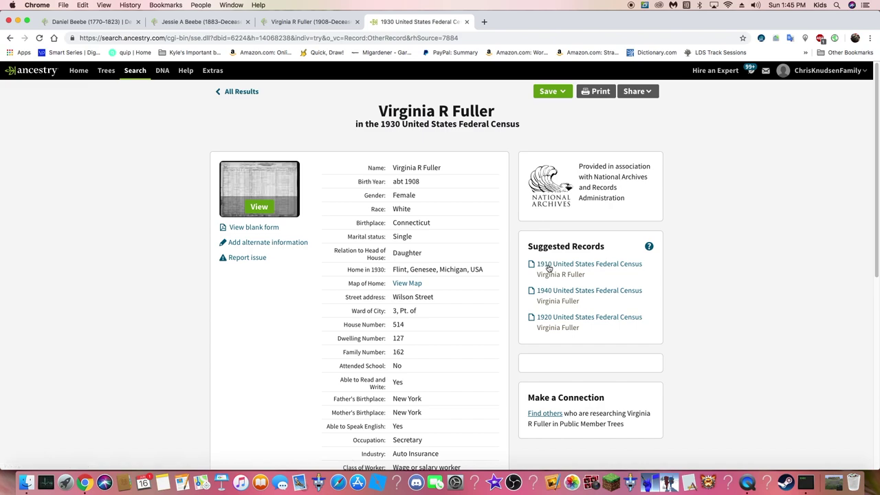
pyautogui.click(562, 292)
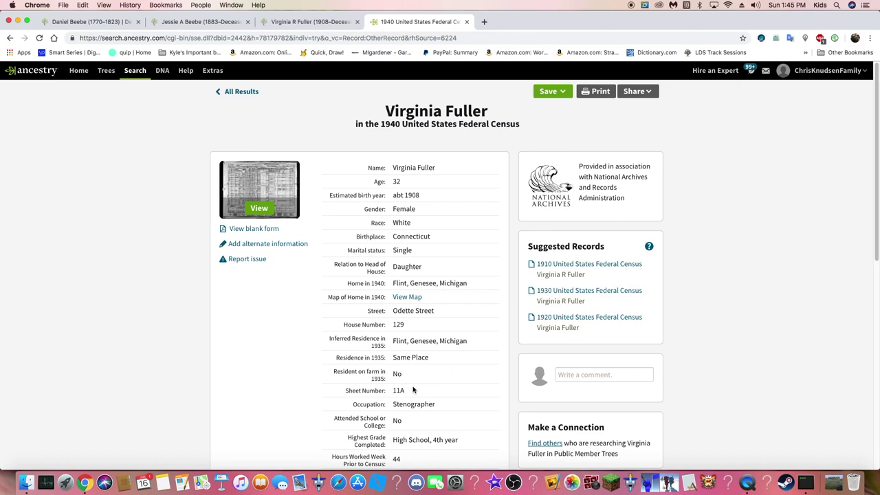
pyautogui.scroll(-5, 437, 397)
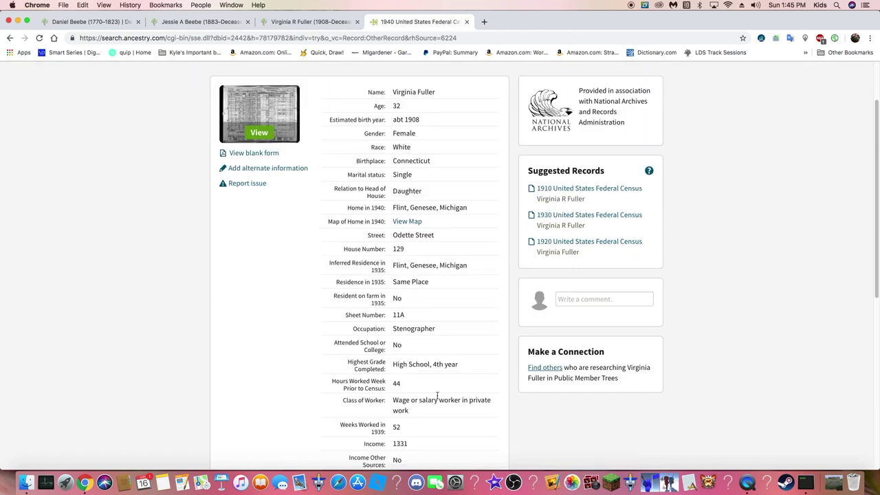
pyautogui.scroll(-2, 437, 398)
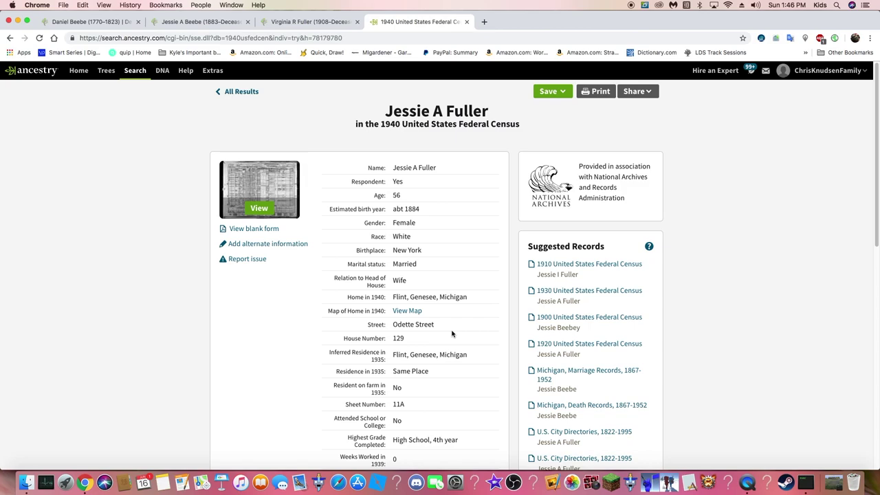
pyautogui.click(317, 24)
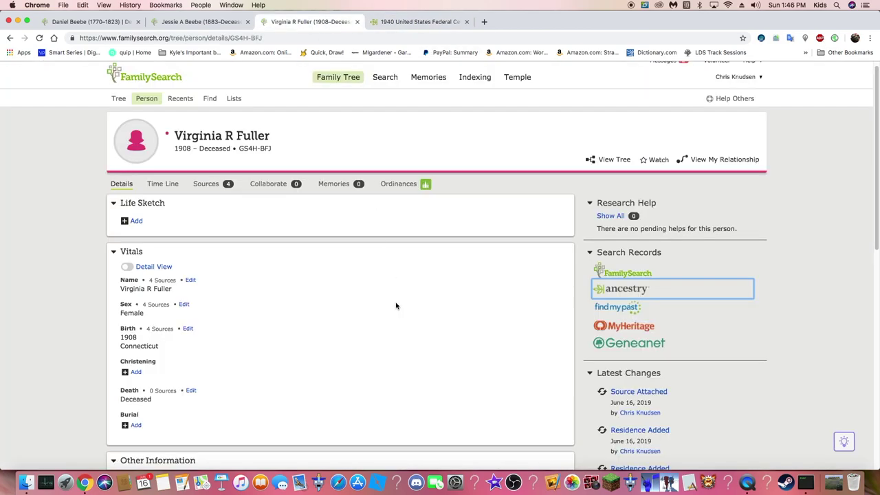
pyautogui.scroll(-15, 395, 306)
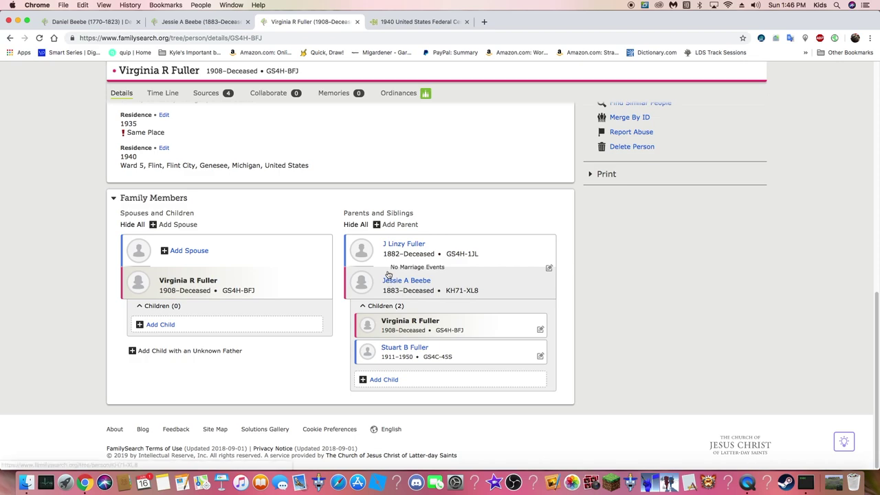
pyautogui.moveTo(395, 281)
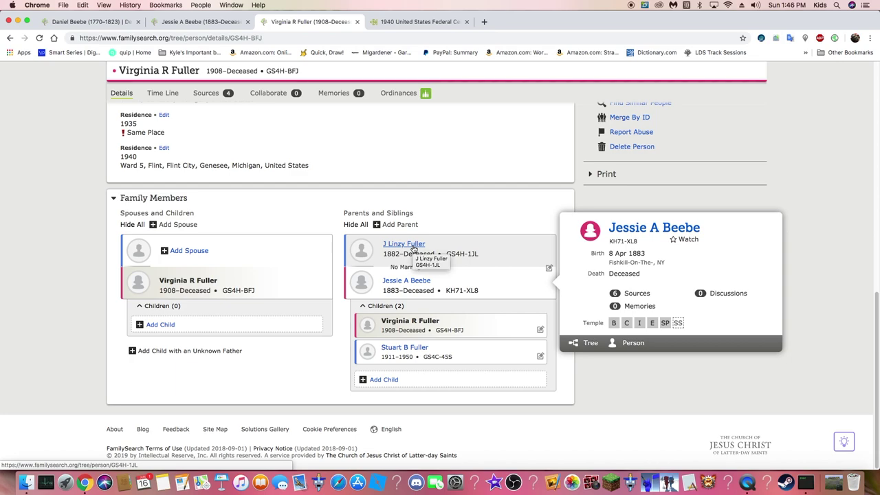
pyautogui.click(639, 347)
pyautogui.click(402, 23)
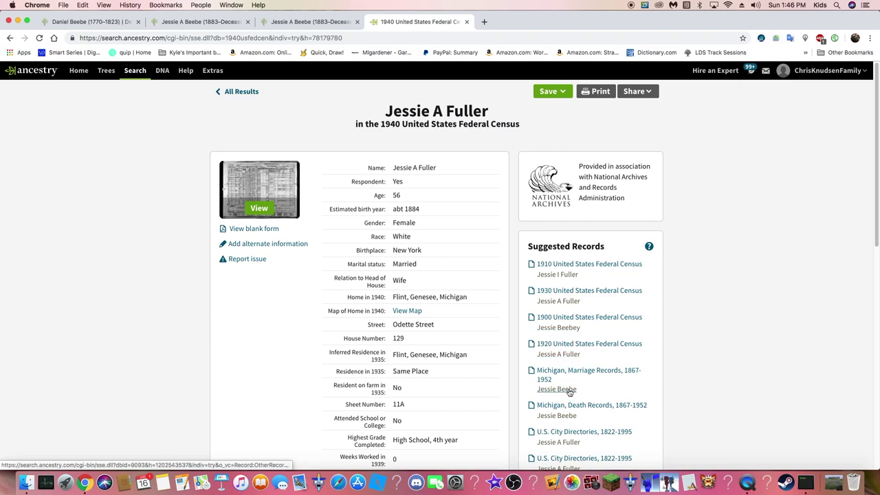
pyautogui.click(571, 410)
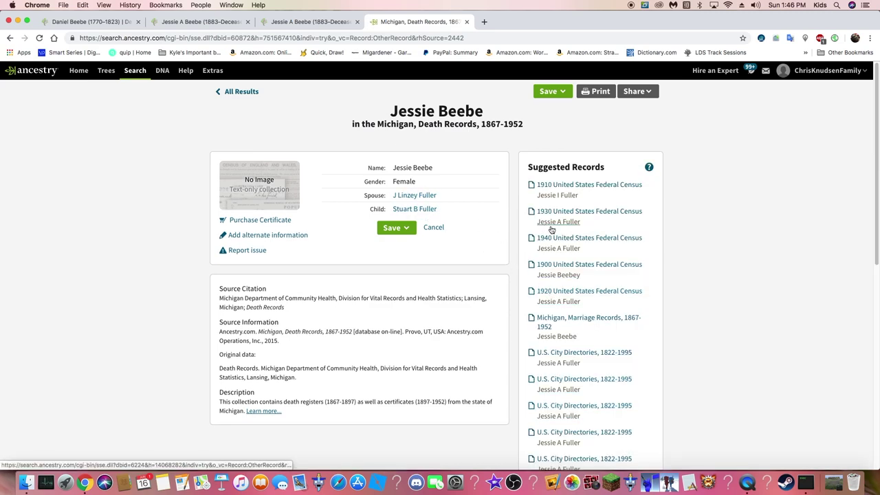
pyautogui.scroll(-5, 573, 278)
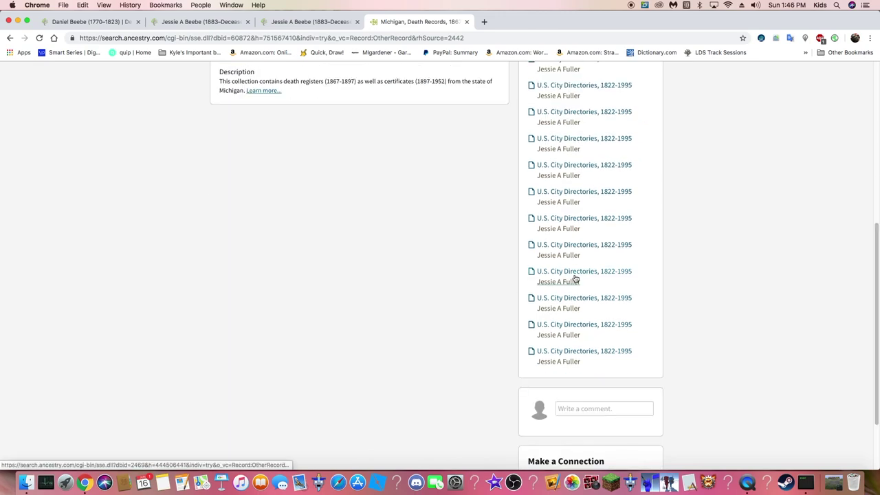
pyautogui.scroll(4, 574, 277)
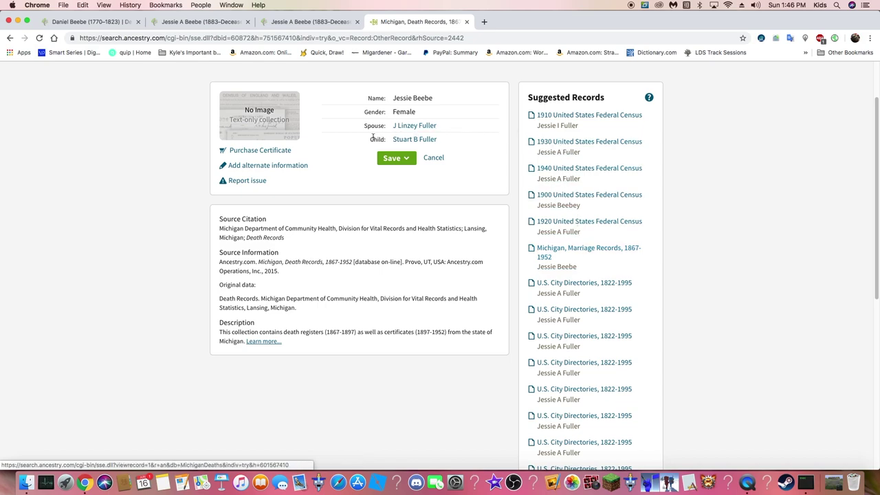
pyautogui.click(417, 126)
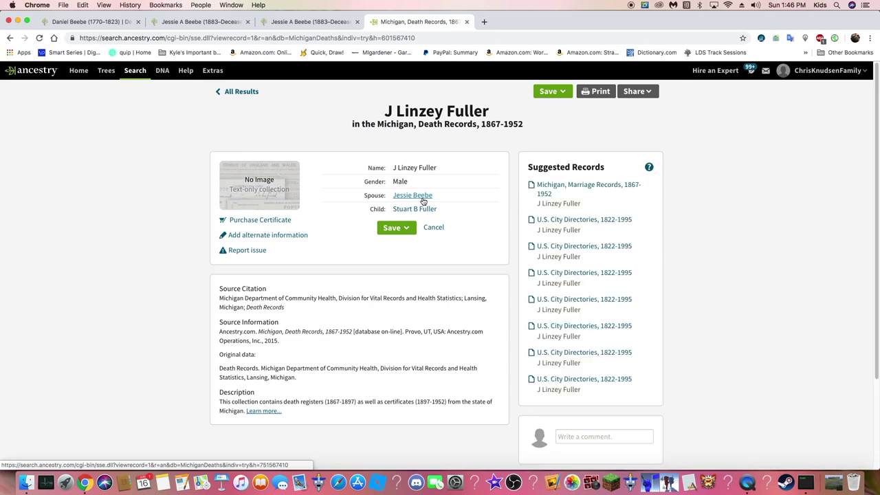
pyautogui.click(550, 185)
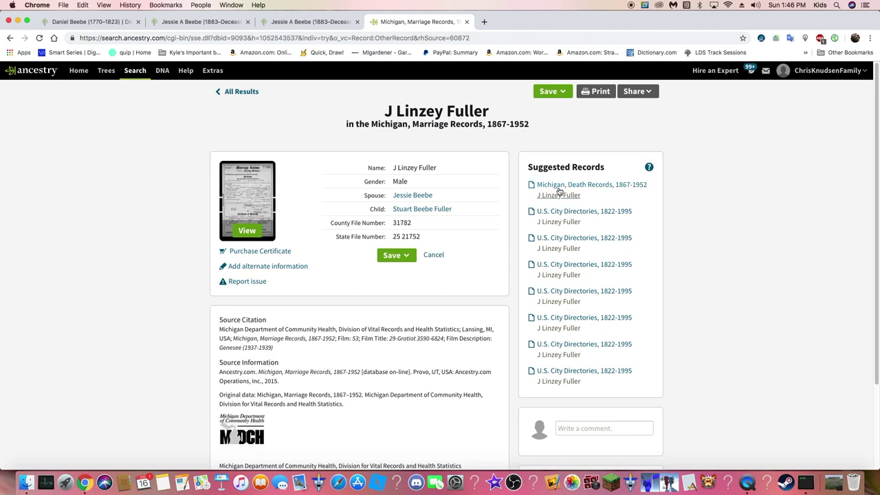
pyautogui.click(467, 22)
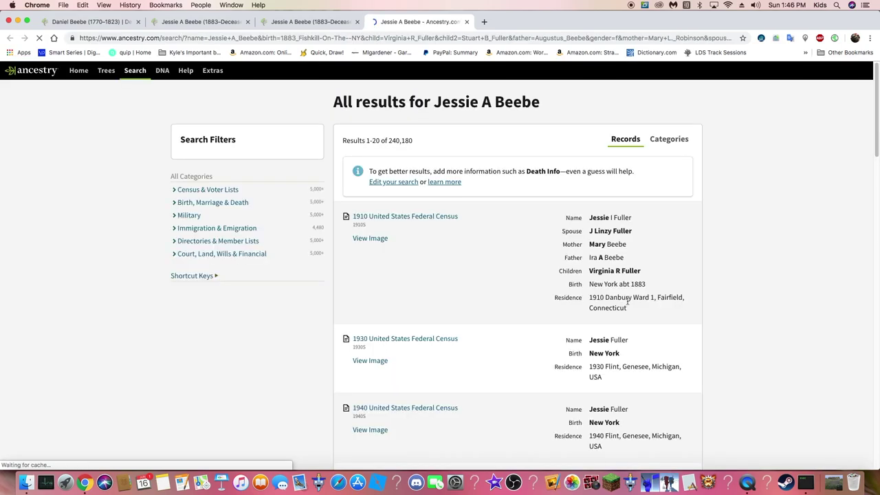
pyautogui.scroll(-5, 508, 332)
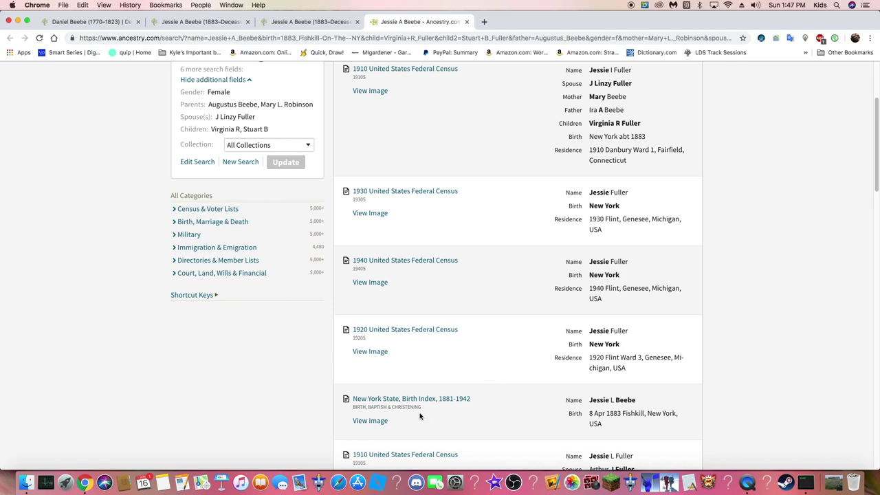
pyautogui.click(302, 21)
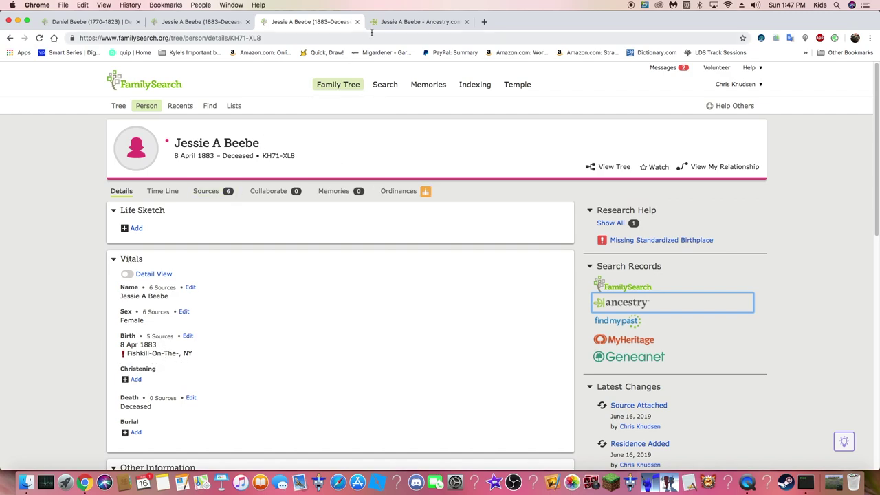
pyautogui.click(410, 22)
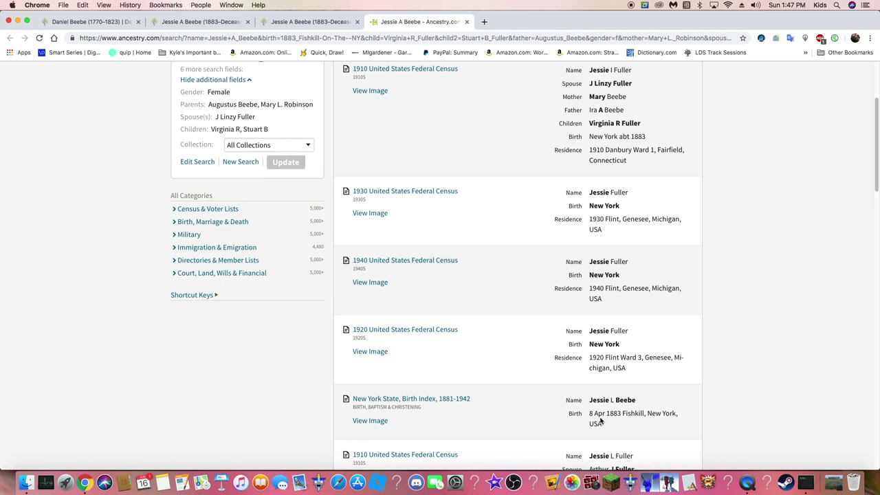
pyautogui.click(425, 403)
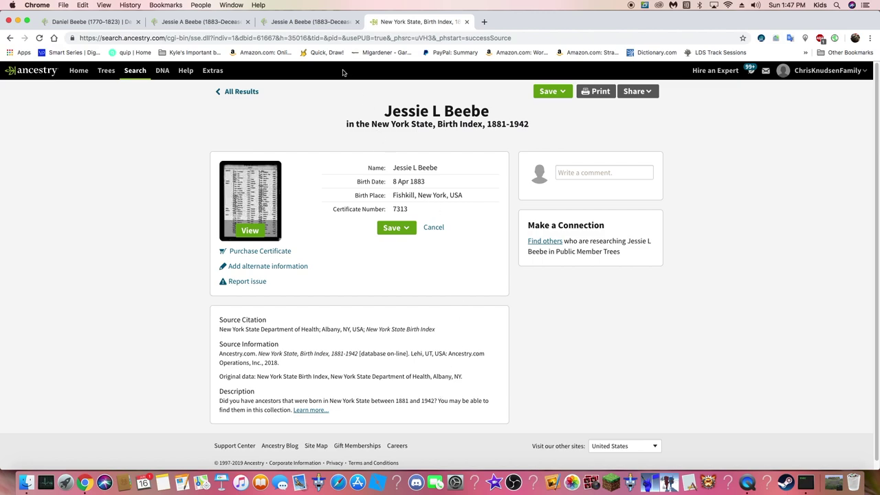
pyautogui.click(110, 22)
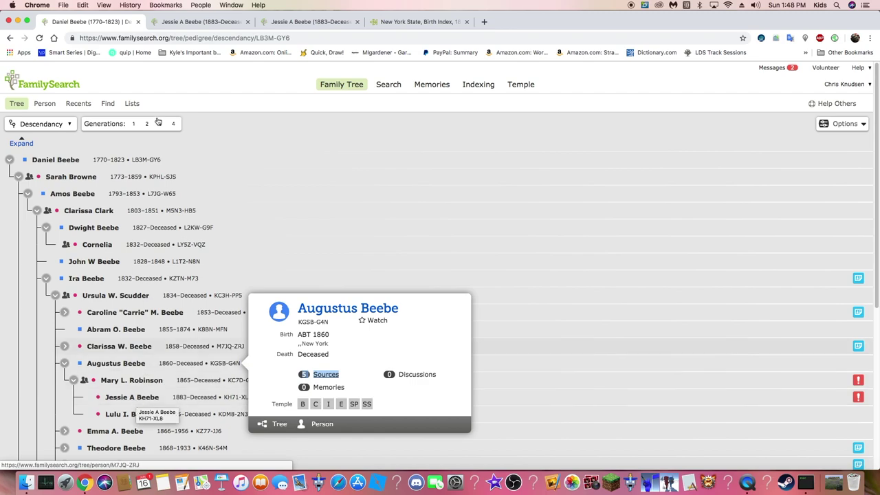
pyautogui.click(184, 22)
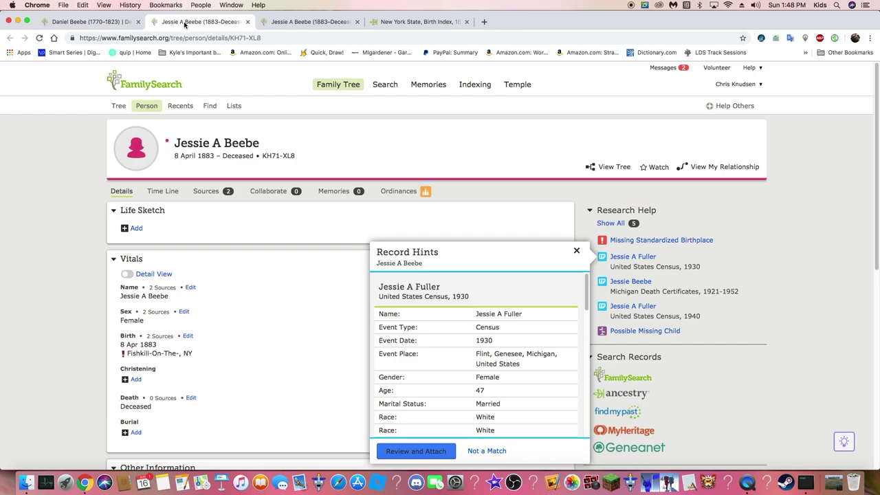
pyautogui.click(296, 243)
pyautogui.scroll(-1, 298, 250)
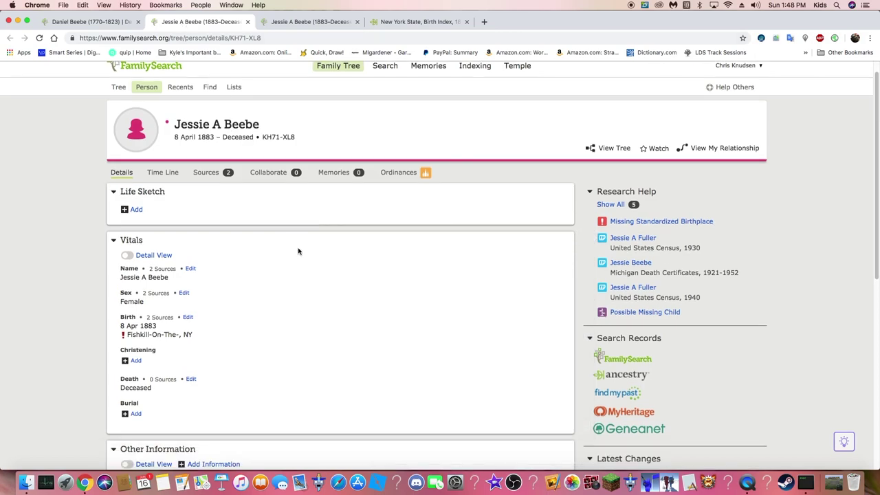
pyautogui.scroll(-10, 298, 251)
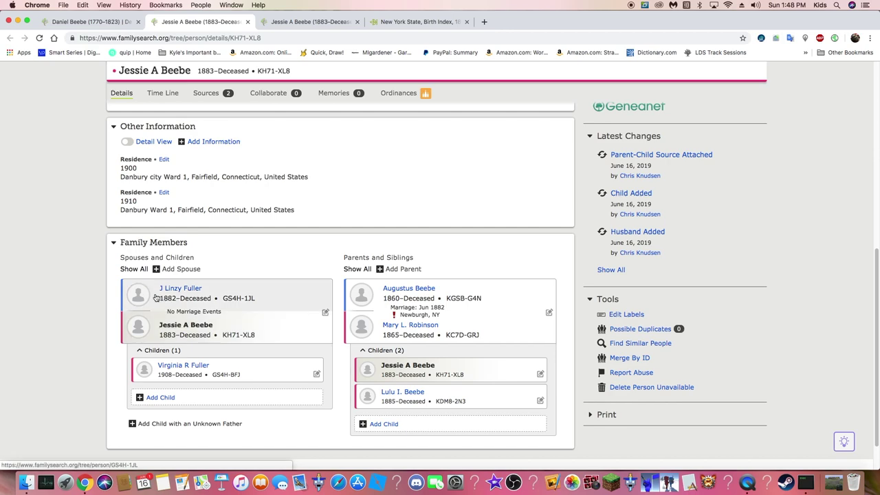
pyautogui.click(181, 291)
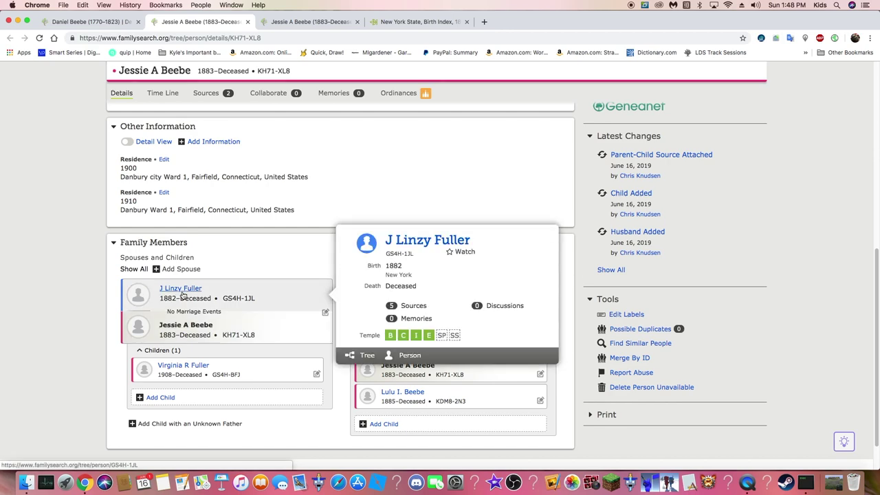
pyautogui.click(179, 365)
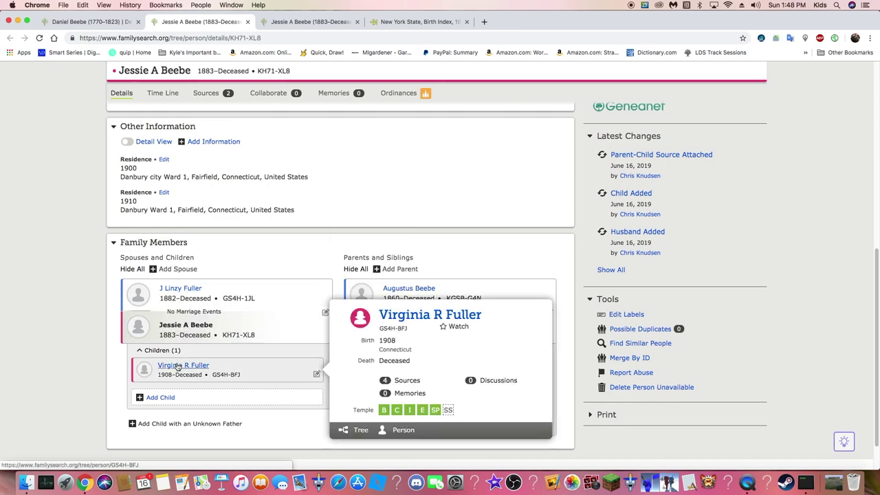